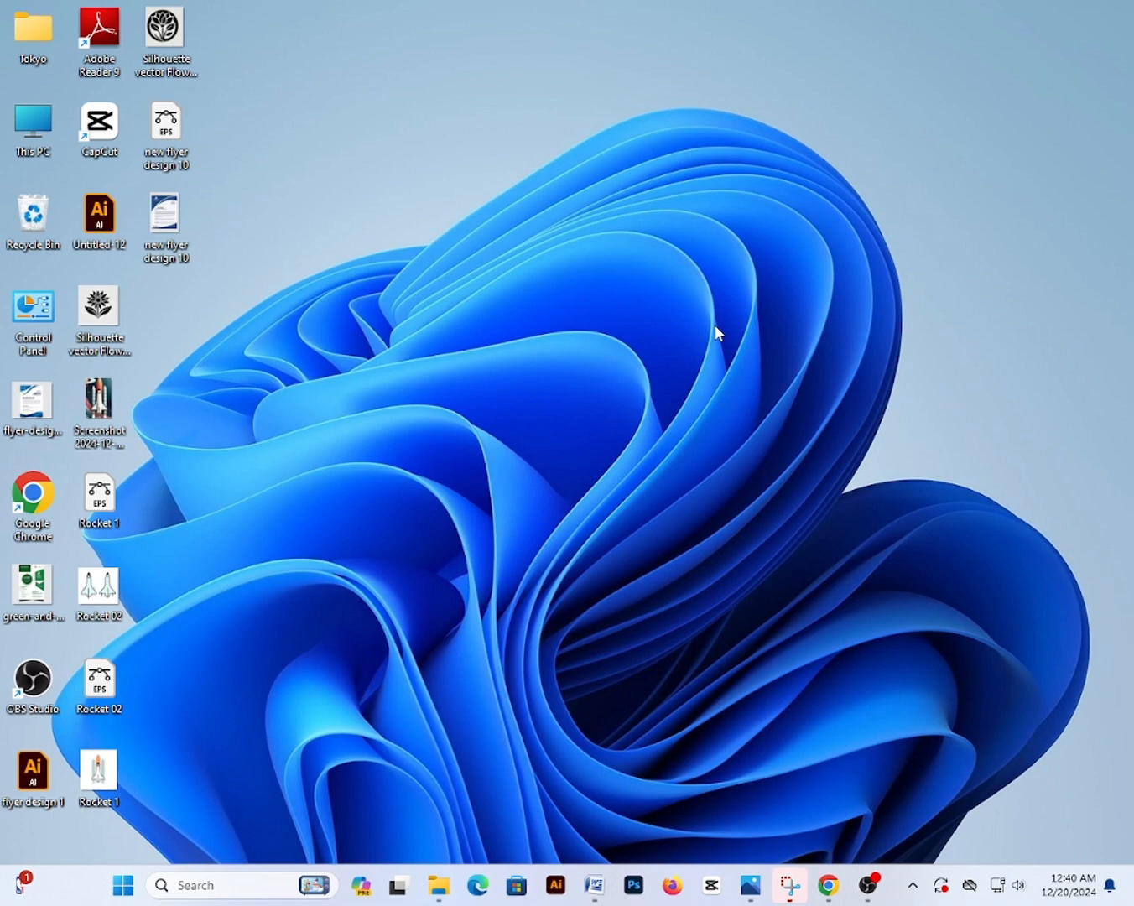
Open Microsoft Copilot in Chrome and generate an image from the prompt "Silhouette vector Flower logo icon on solid White Background".
double_click(43, 526)
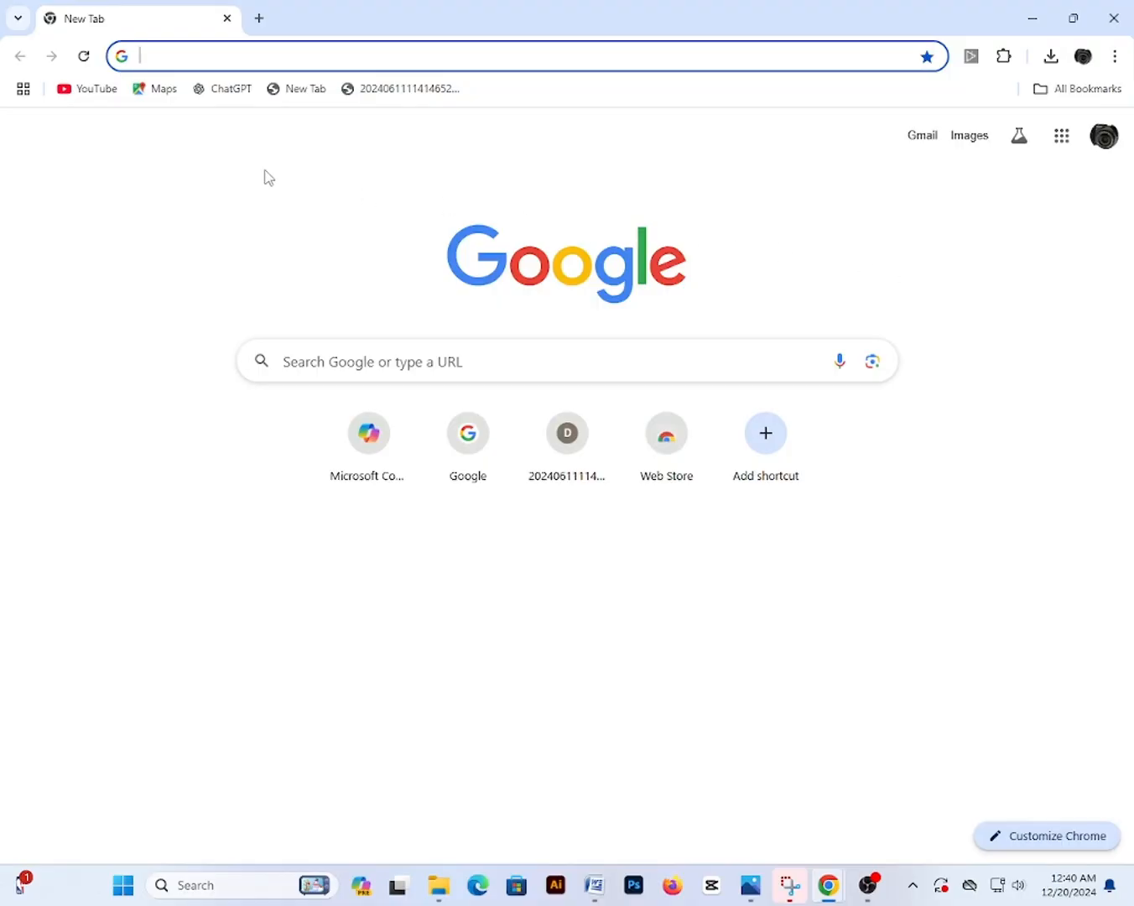
click(375, 462)
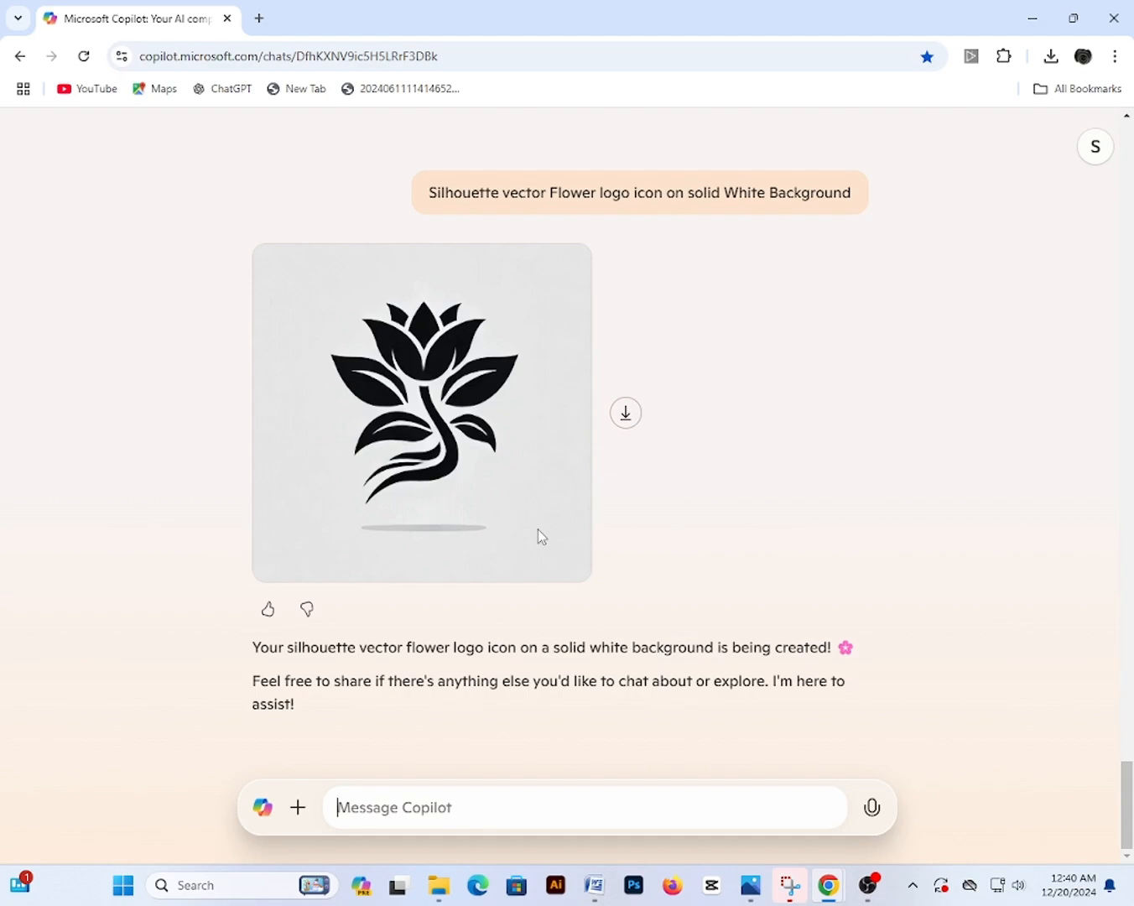
text(Silhouette vector Flower logo icon on solid White Background)
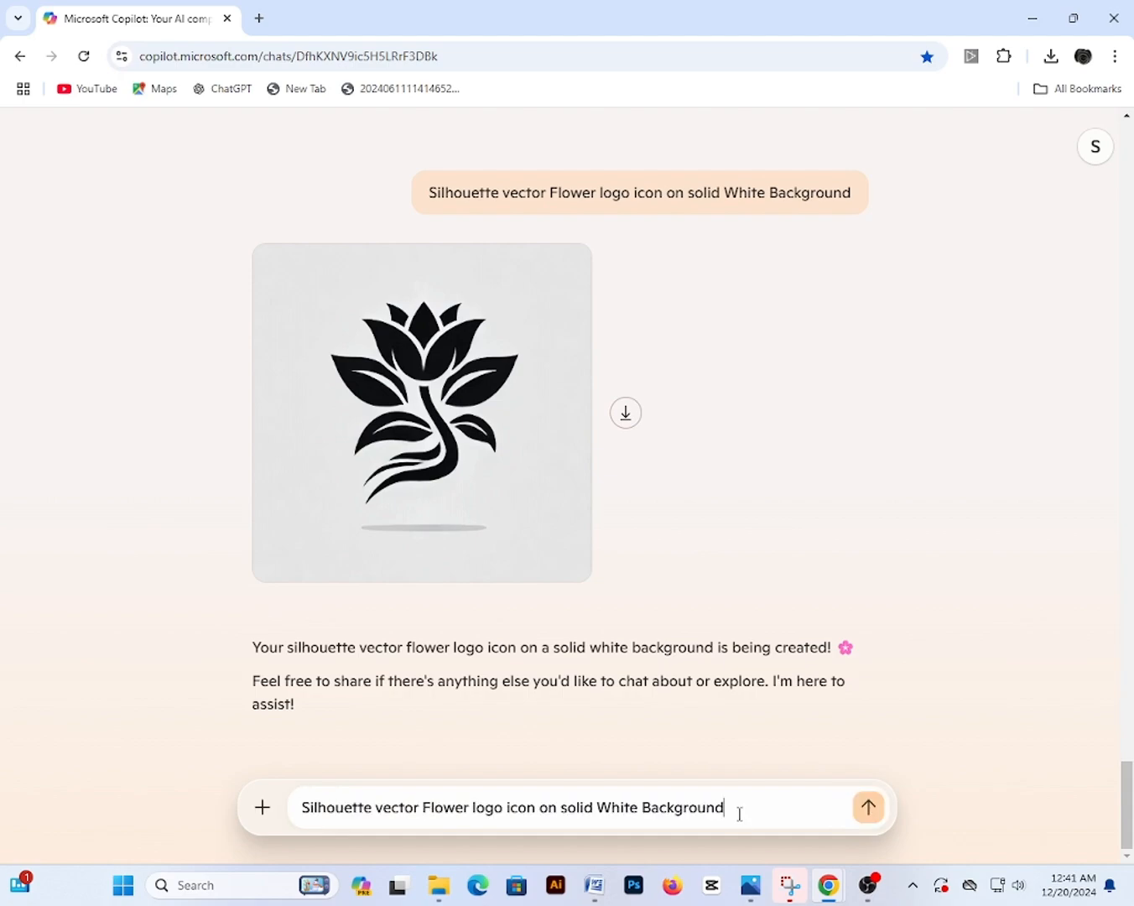
click(865, 810)
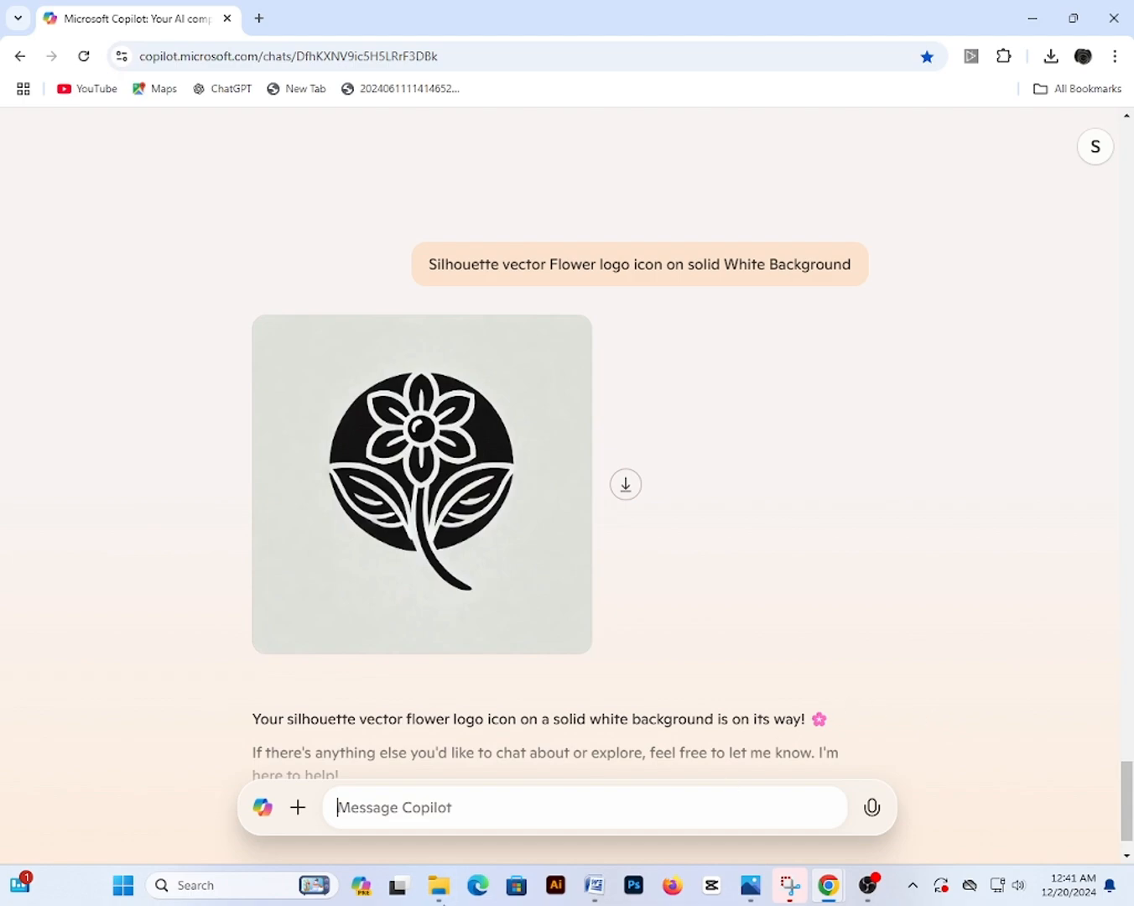
Submit the same flower logo prompt again to generate another variation.
right_click(367, 813)
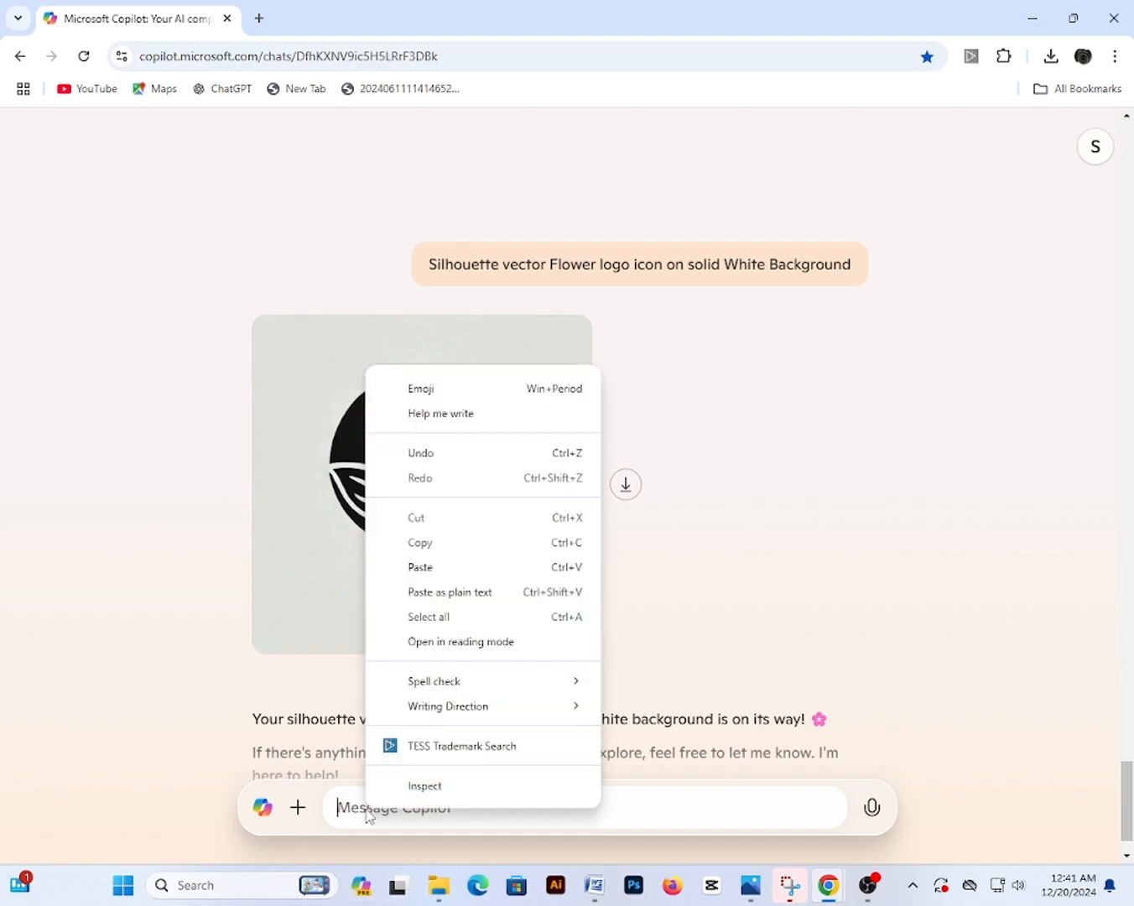
click(453, 569)
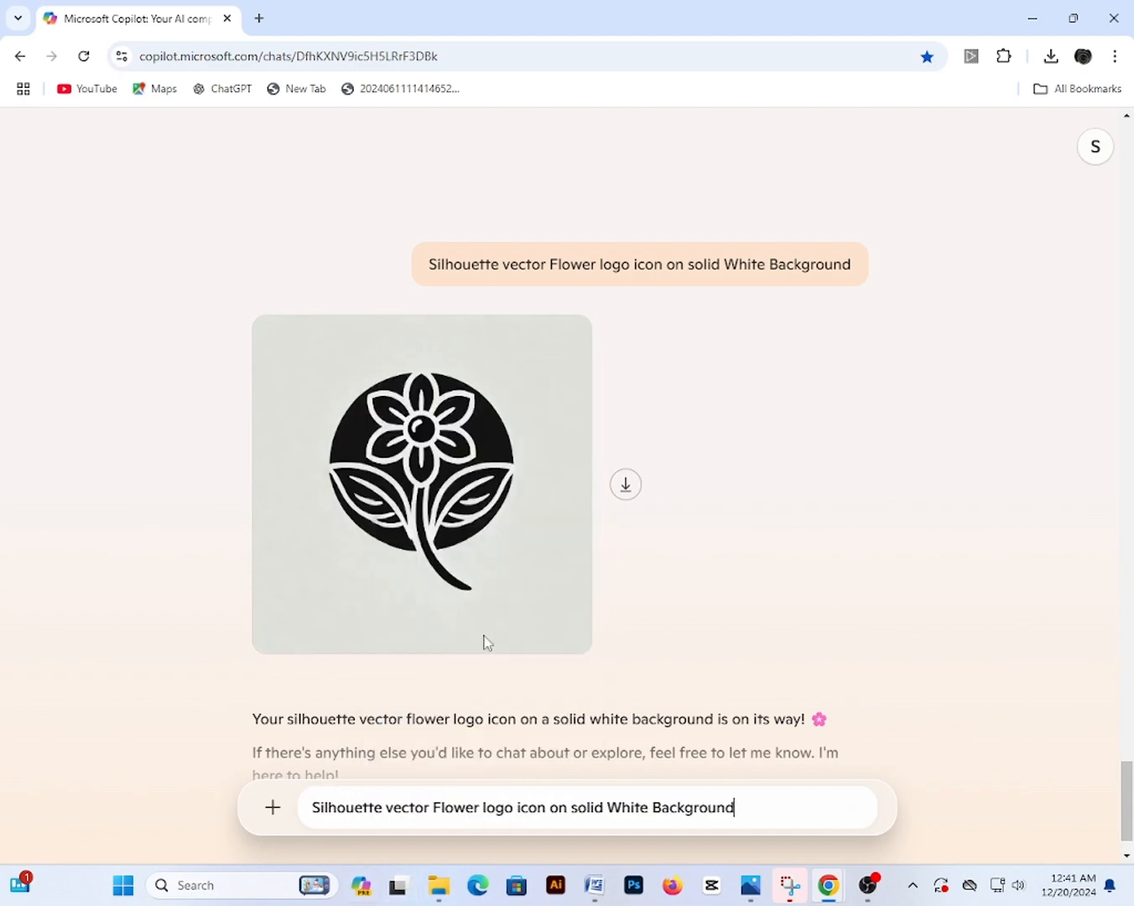
click(869, 807)
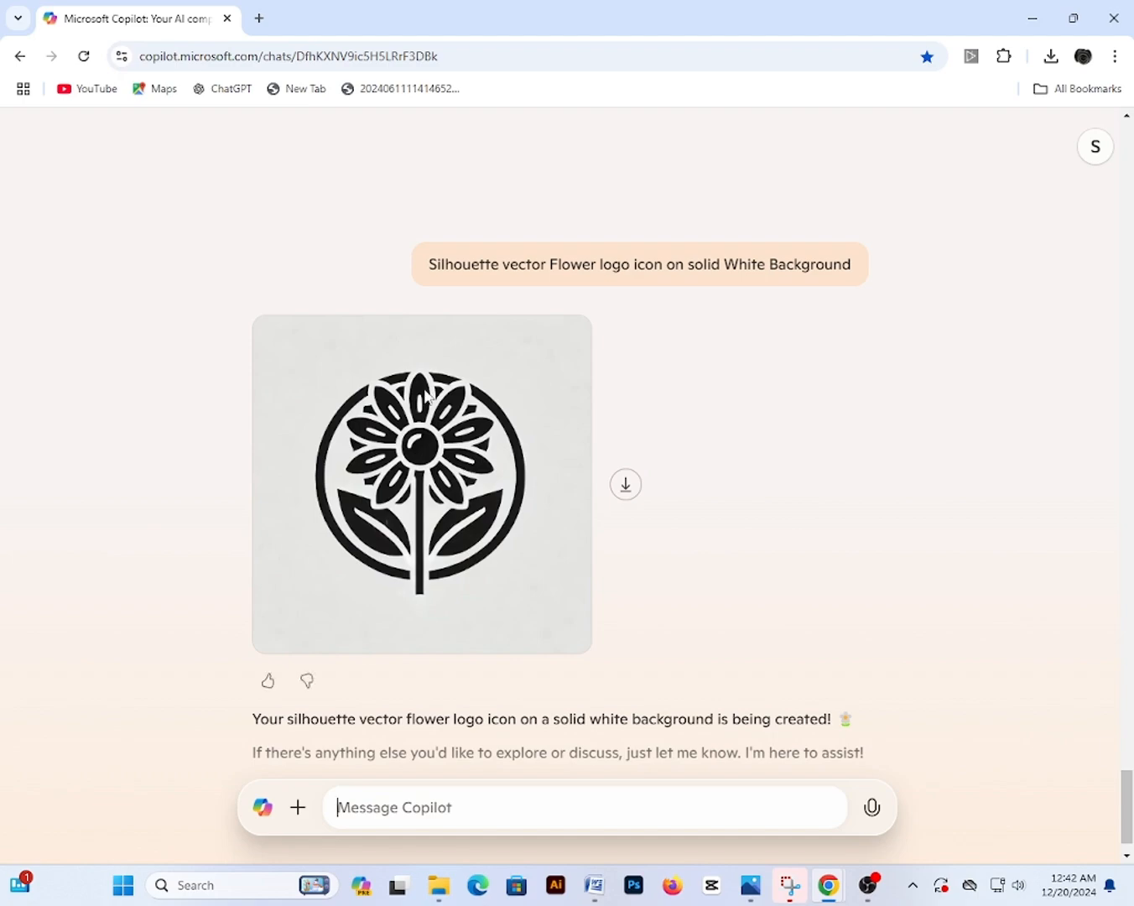
Generate one more variation from the same flower logo prompt and download the resulting image.
right_click(434, 805)
click(498, 569)
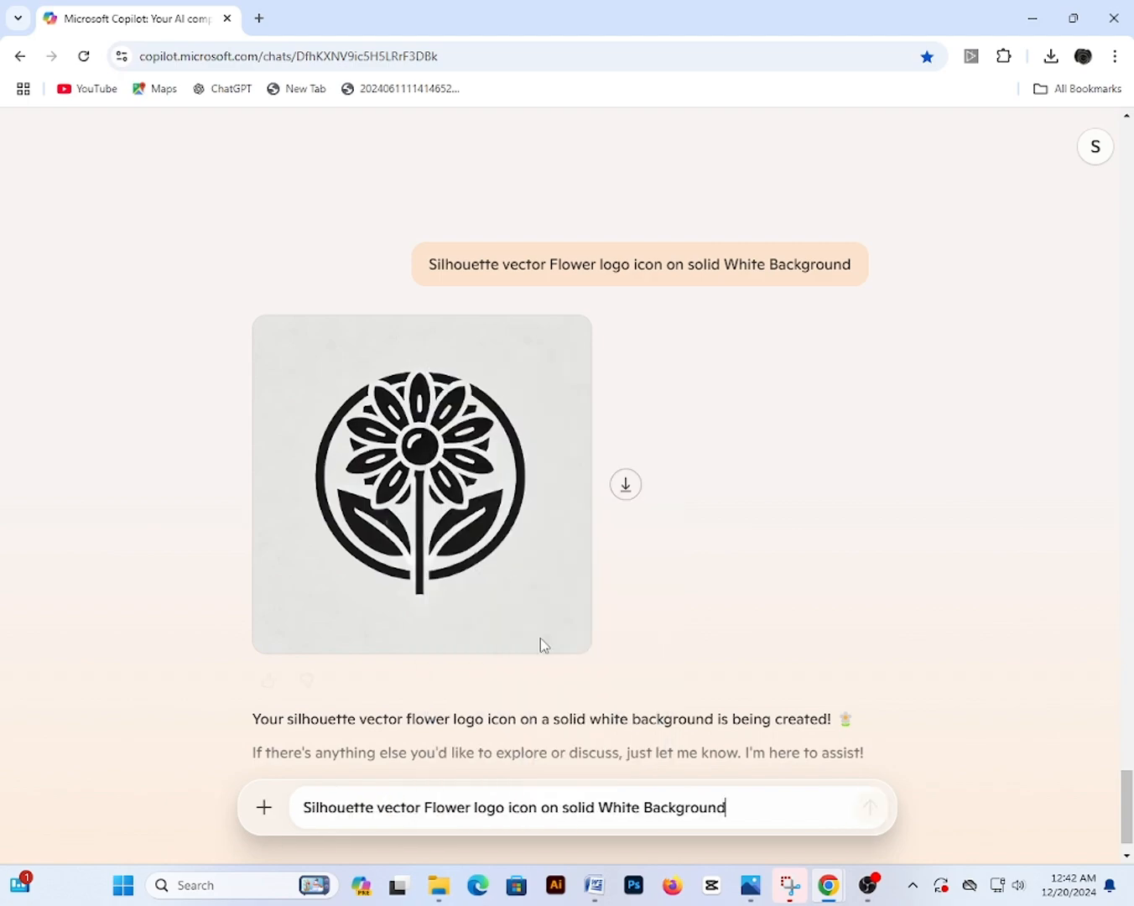
click(868, 808)
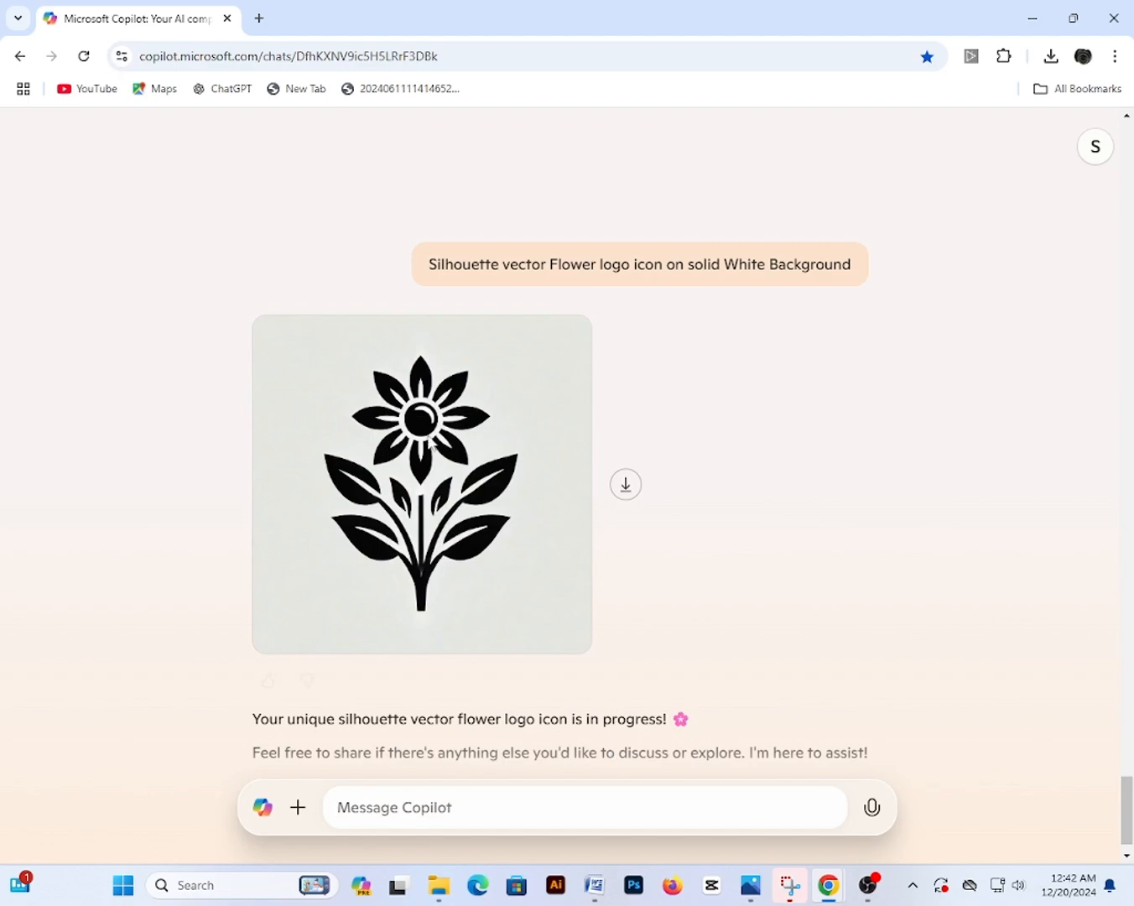
click(625, 490)
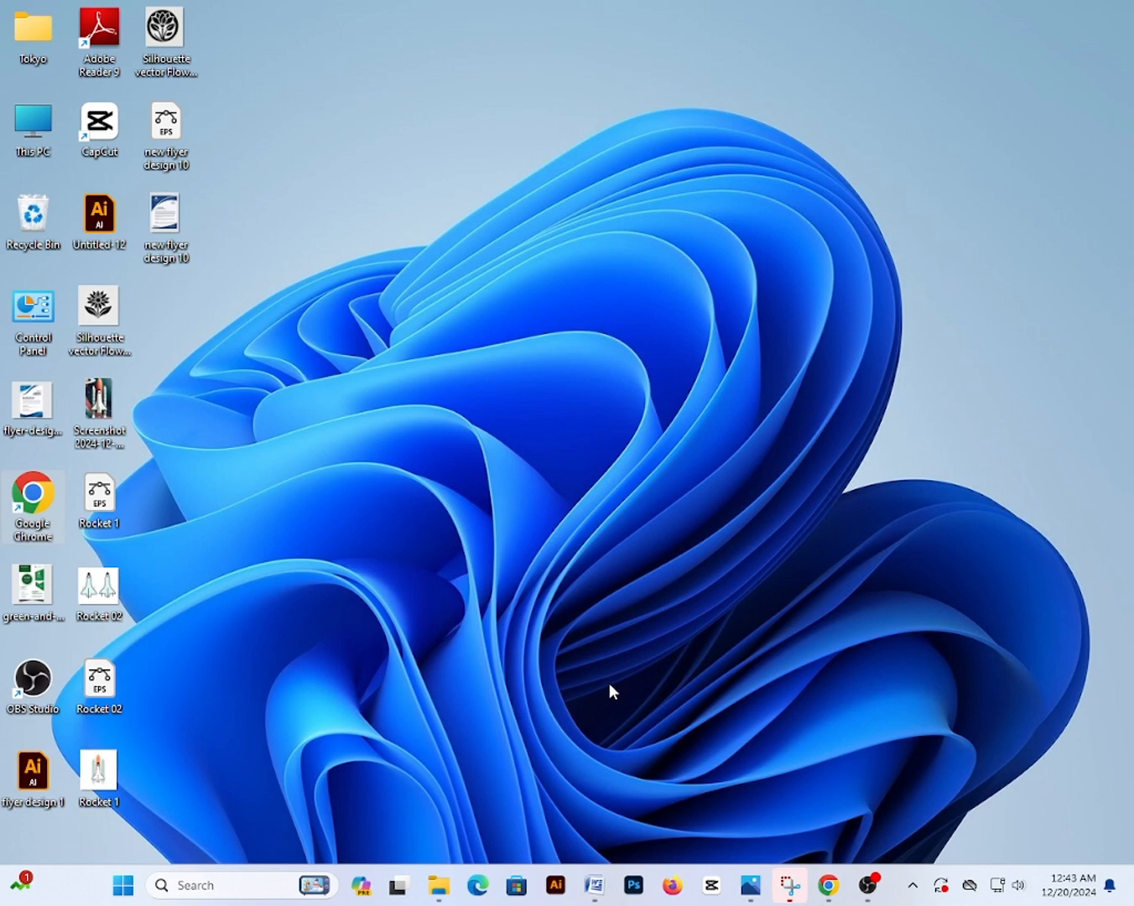
Switch to Adobe Illustrator and start a new document with its units set to Pixels.
click(556, 888)
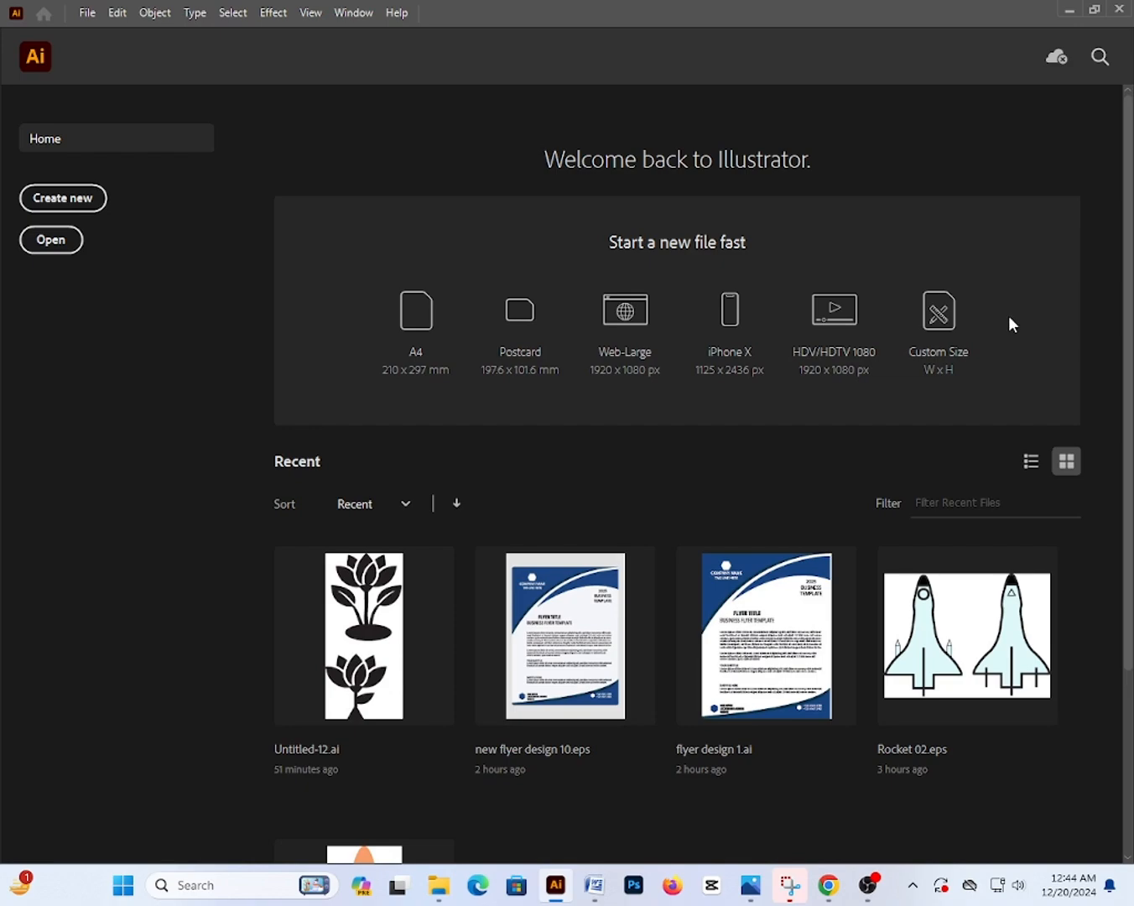
click(85, 13)
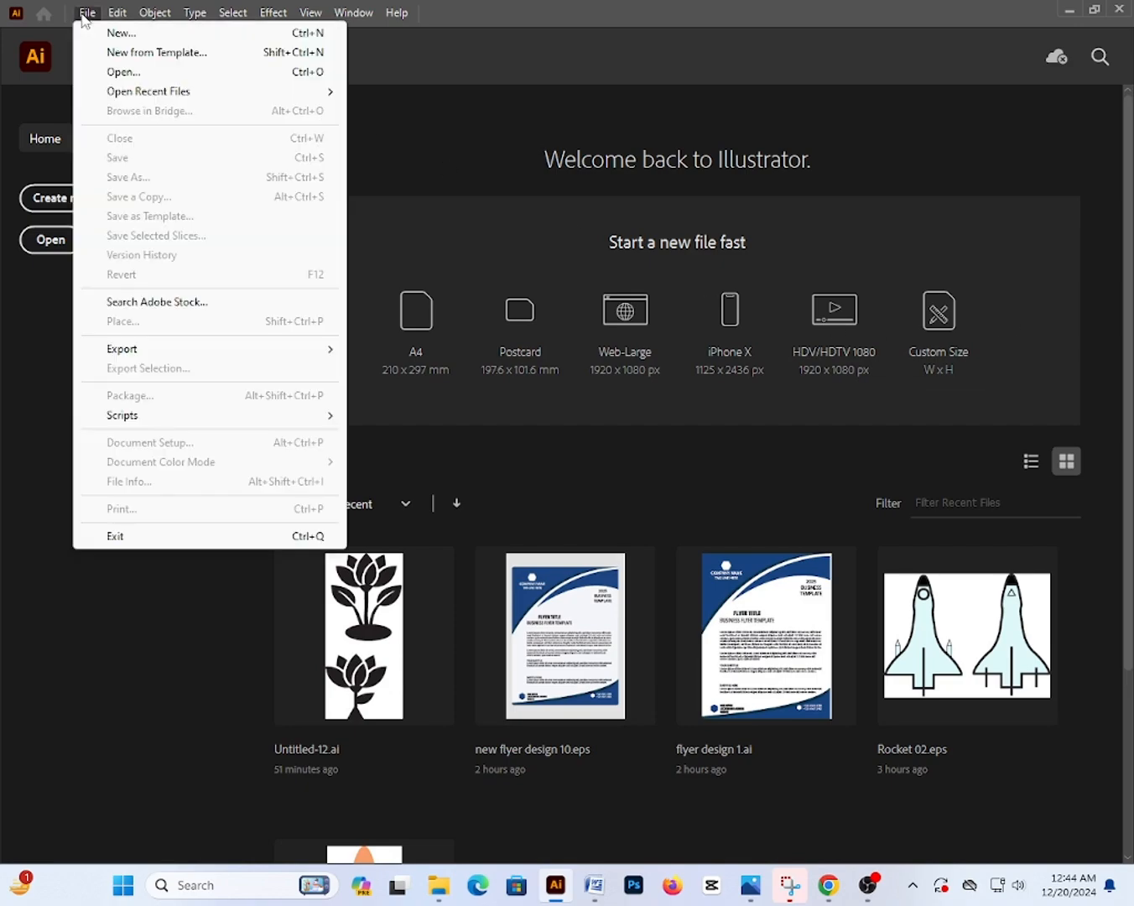
click(122, 35)
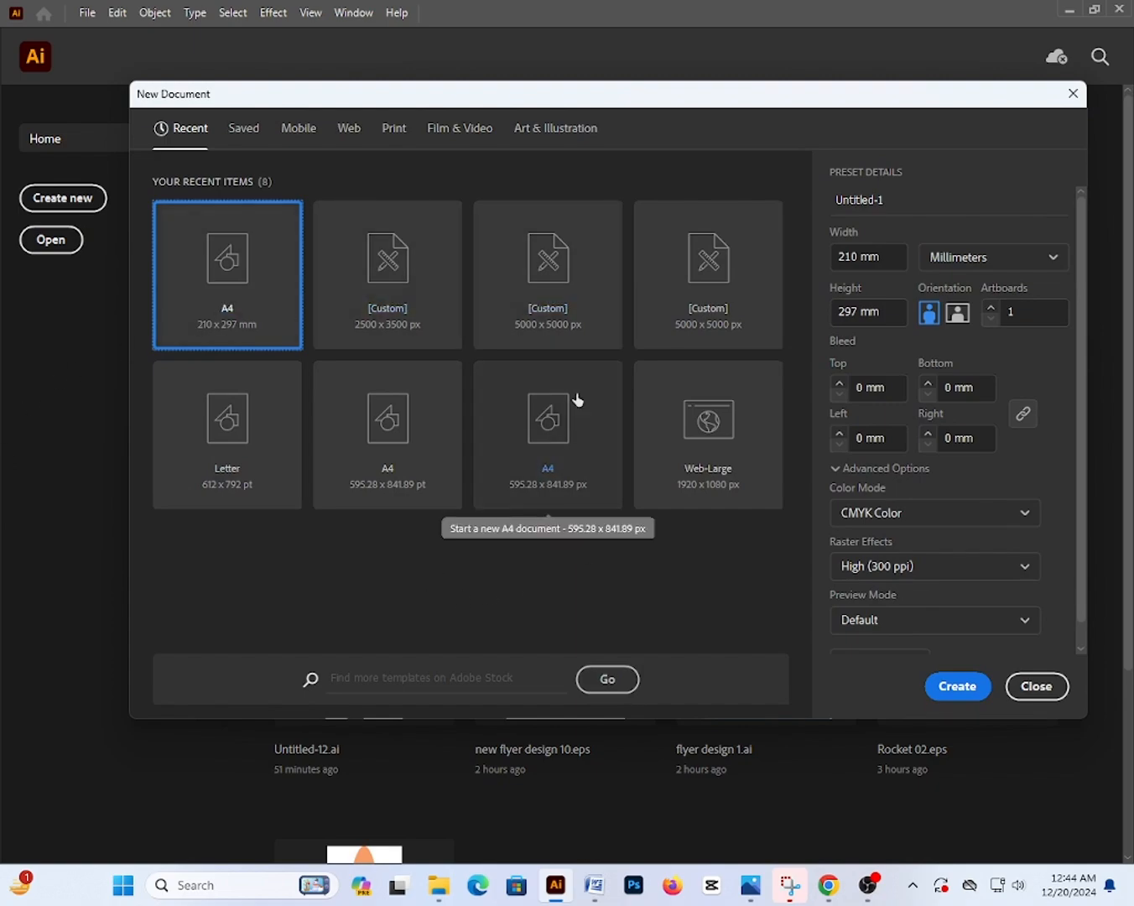
click(953, 262)
click(945, 292)
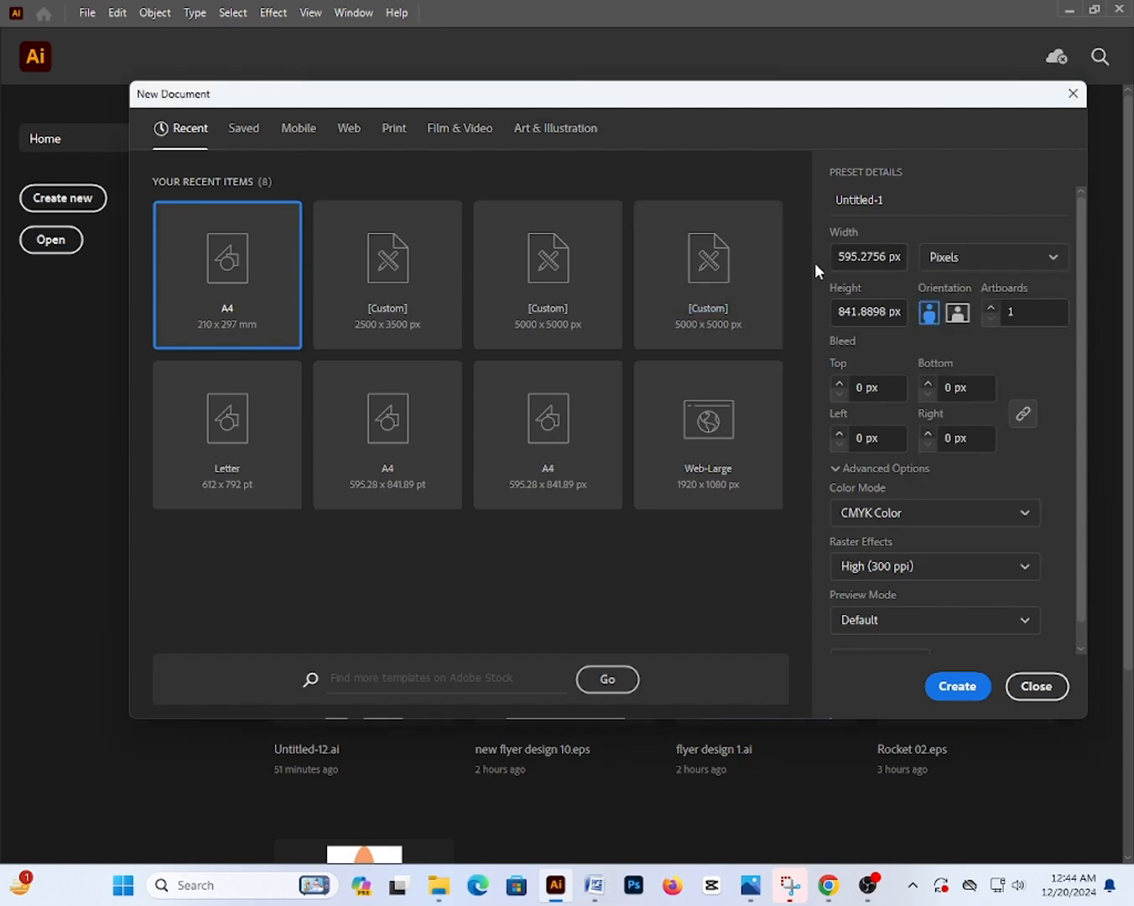
Set the new document to 5000 x 5000 px with RGB Color mode and create it.
click(890, 255)
text(5000)
drag(893, 312, 832, 308)
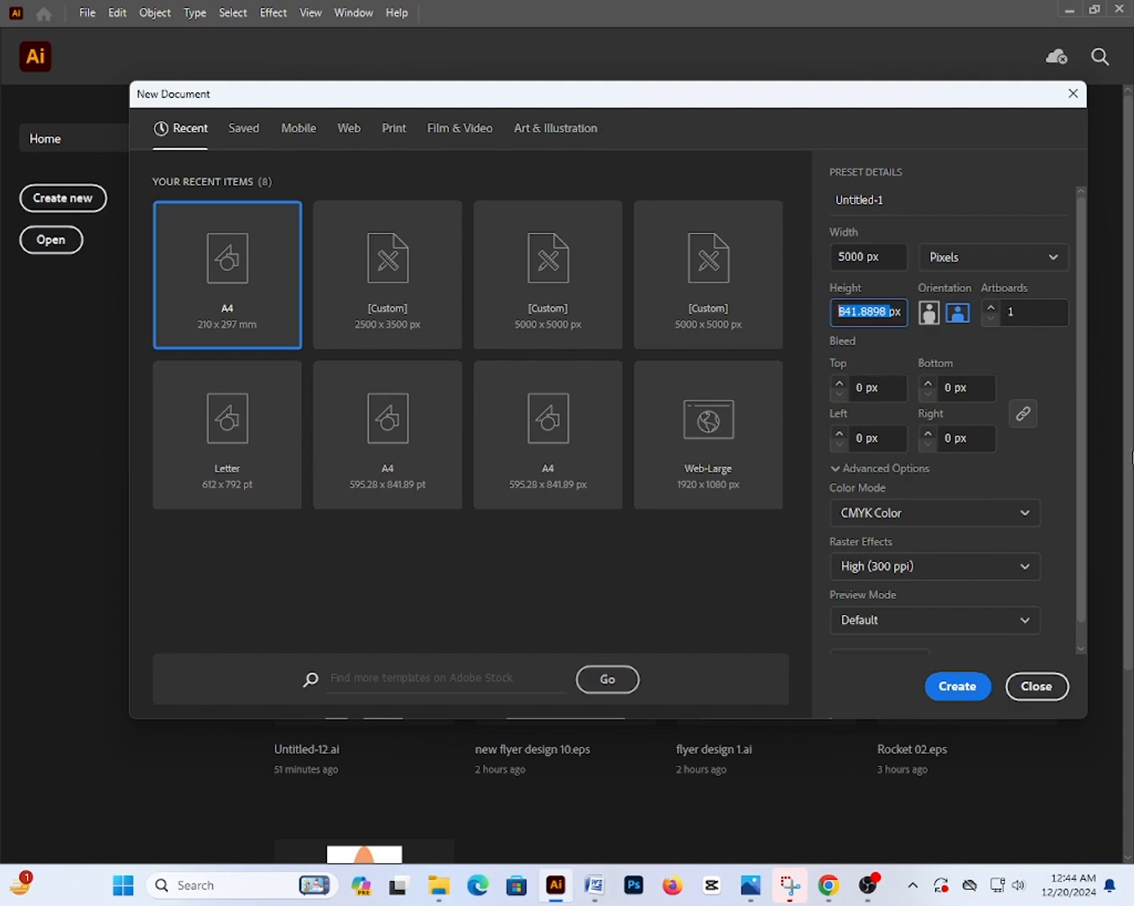
text(500)
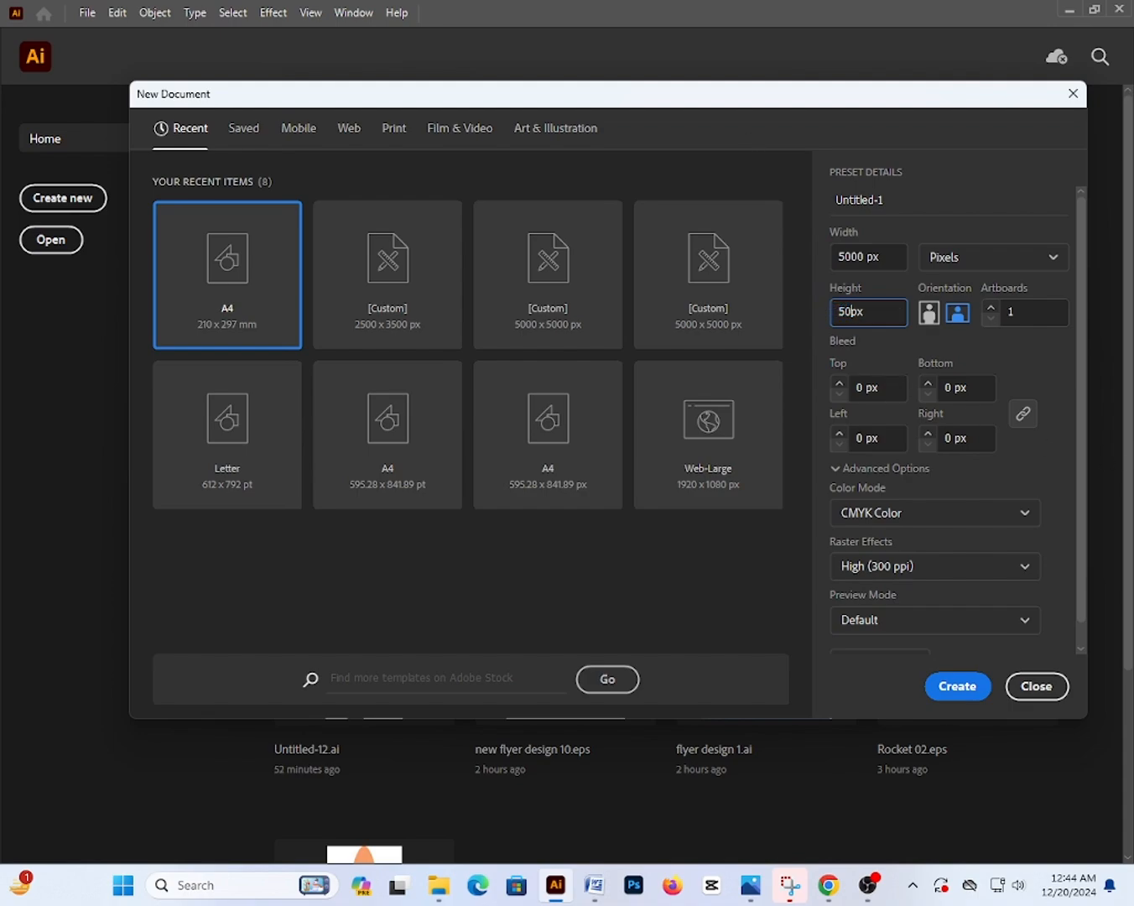
text(0)
click(892, 520)
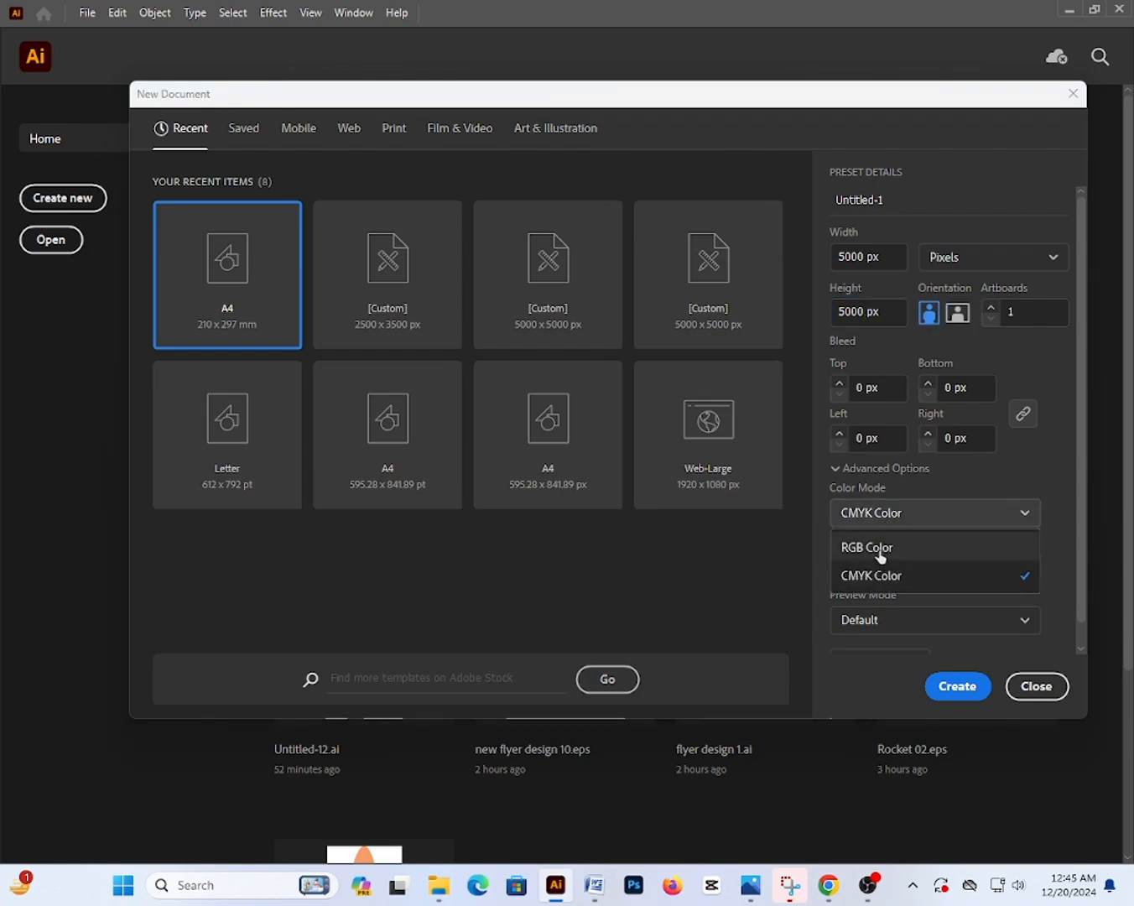
click(880, 551)
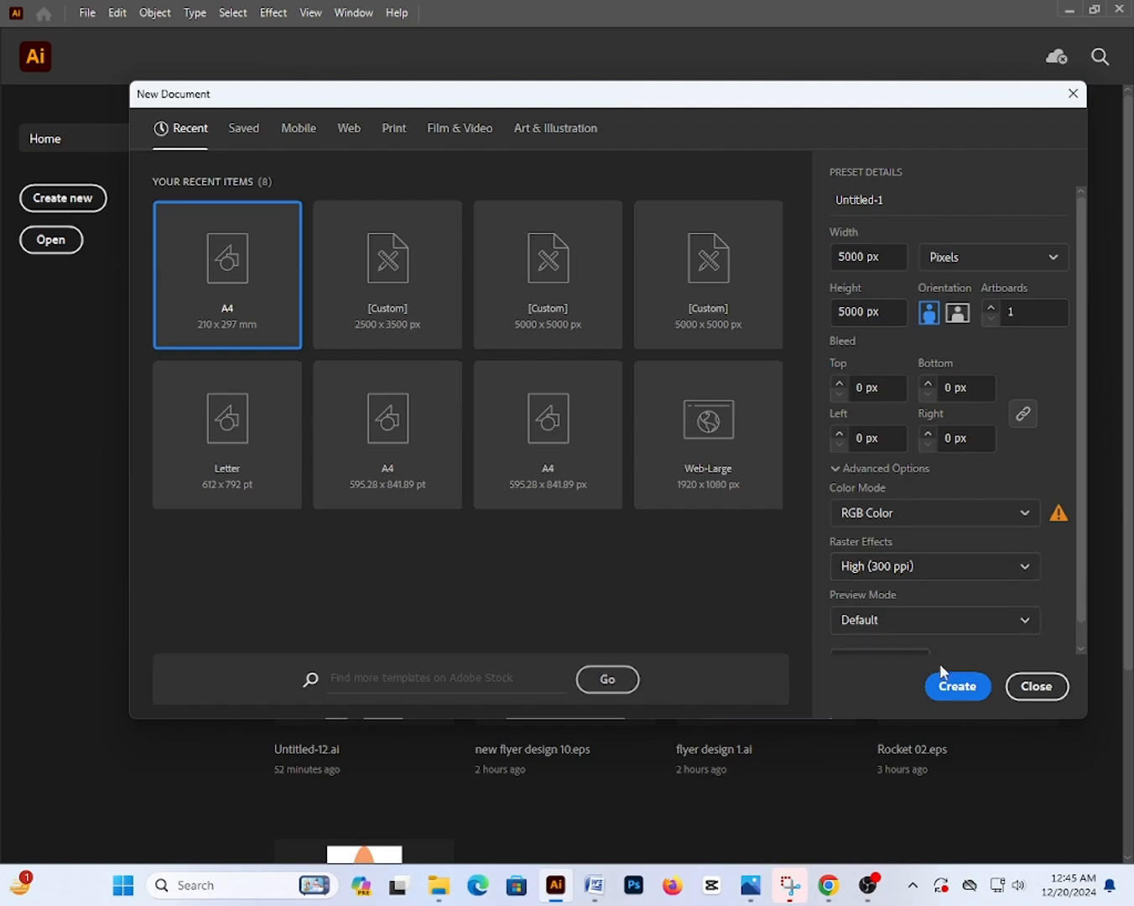
click(949, 685)
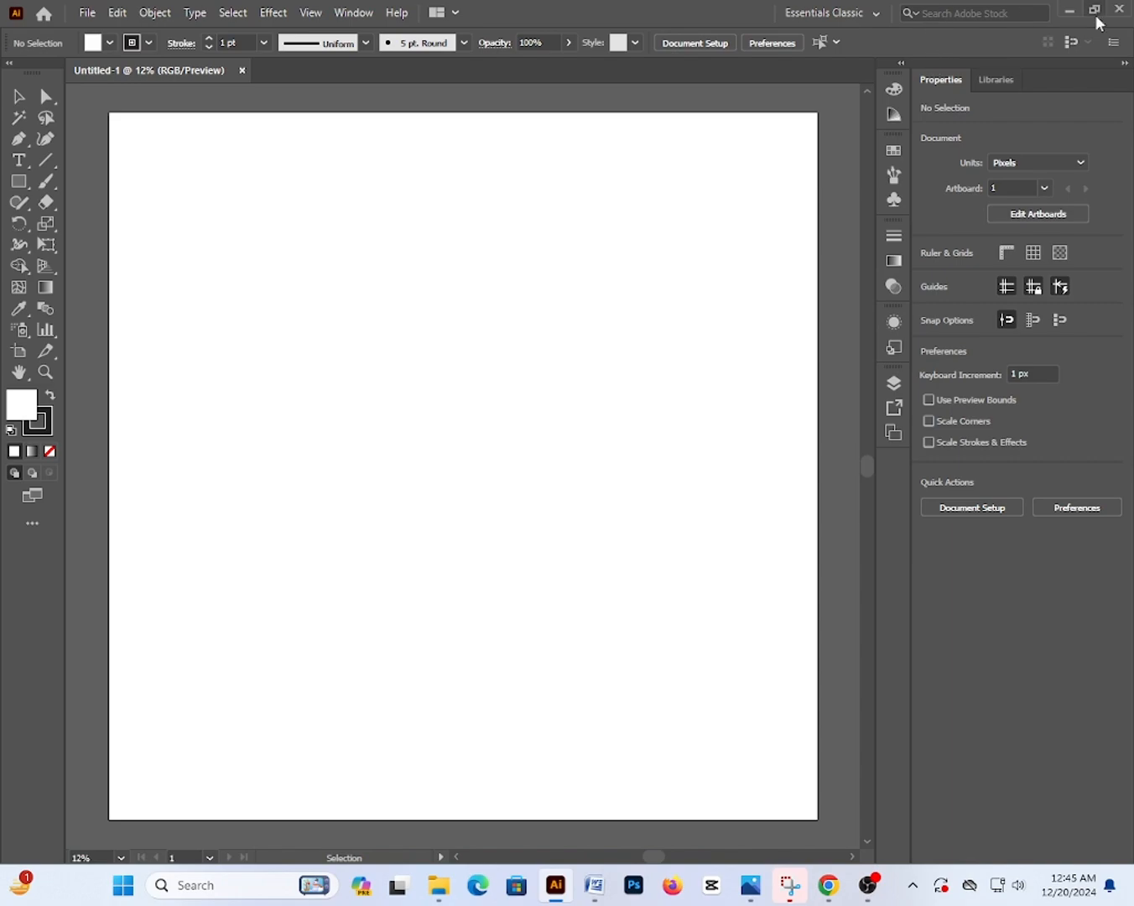
Place the circular flower image from the Pictures > Screenshots folder onto the artboard and enlarge it to about 3975 x 3603 px.
click(1071, 11)
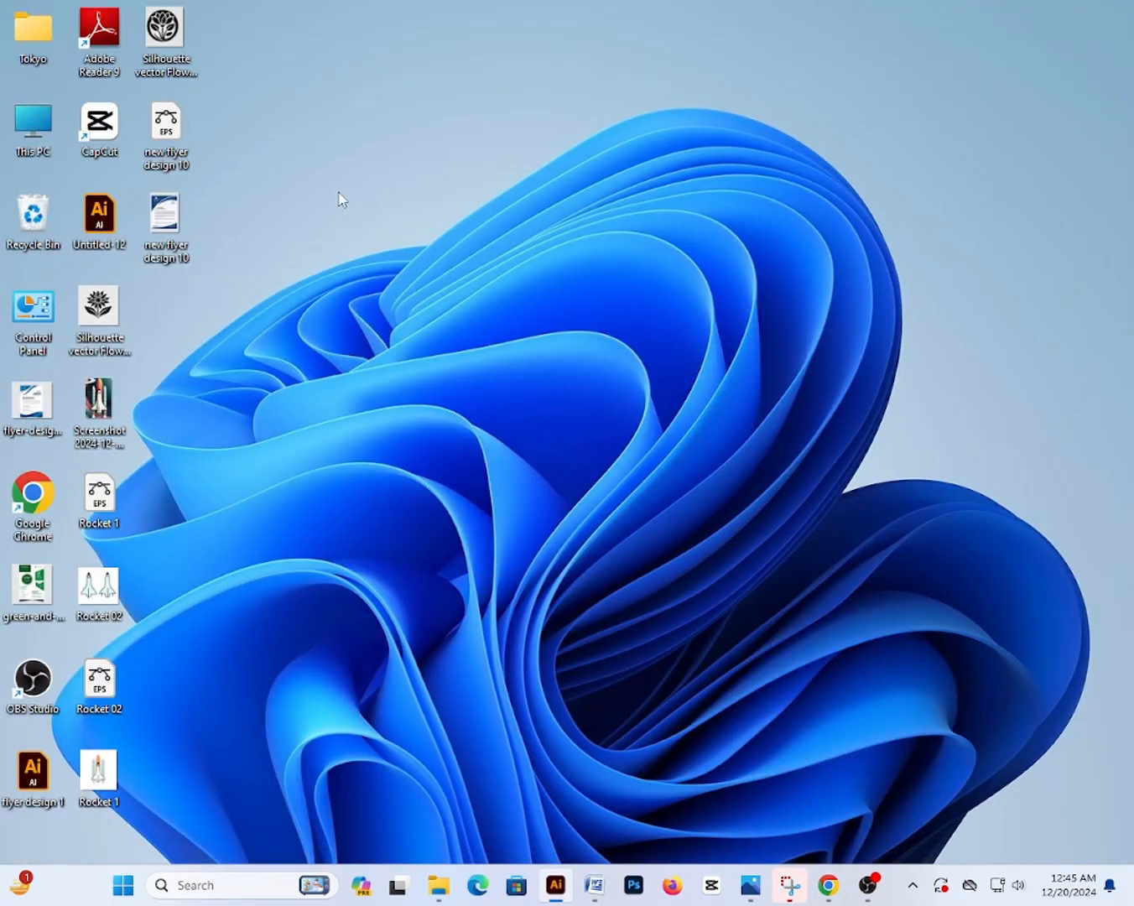
double_click(34, 57)
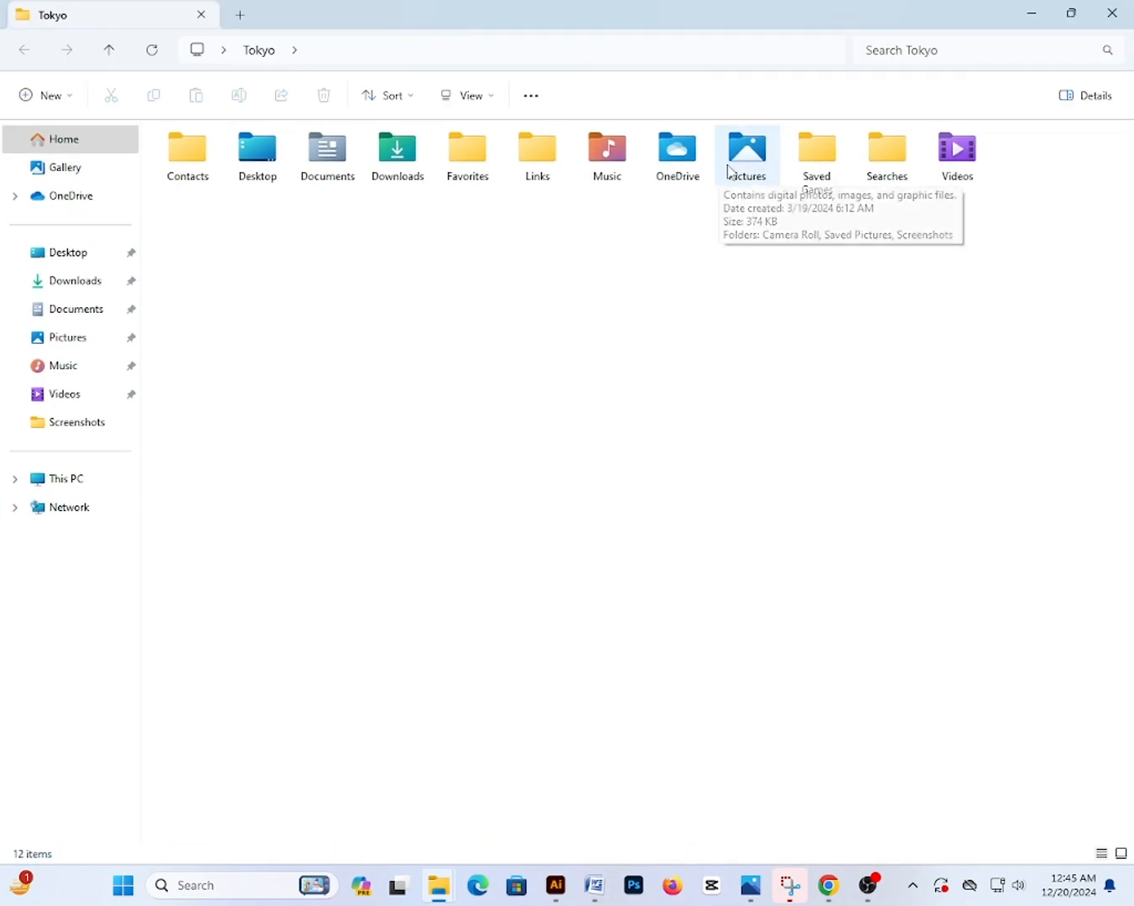
double_click(731, 172)
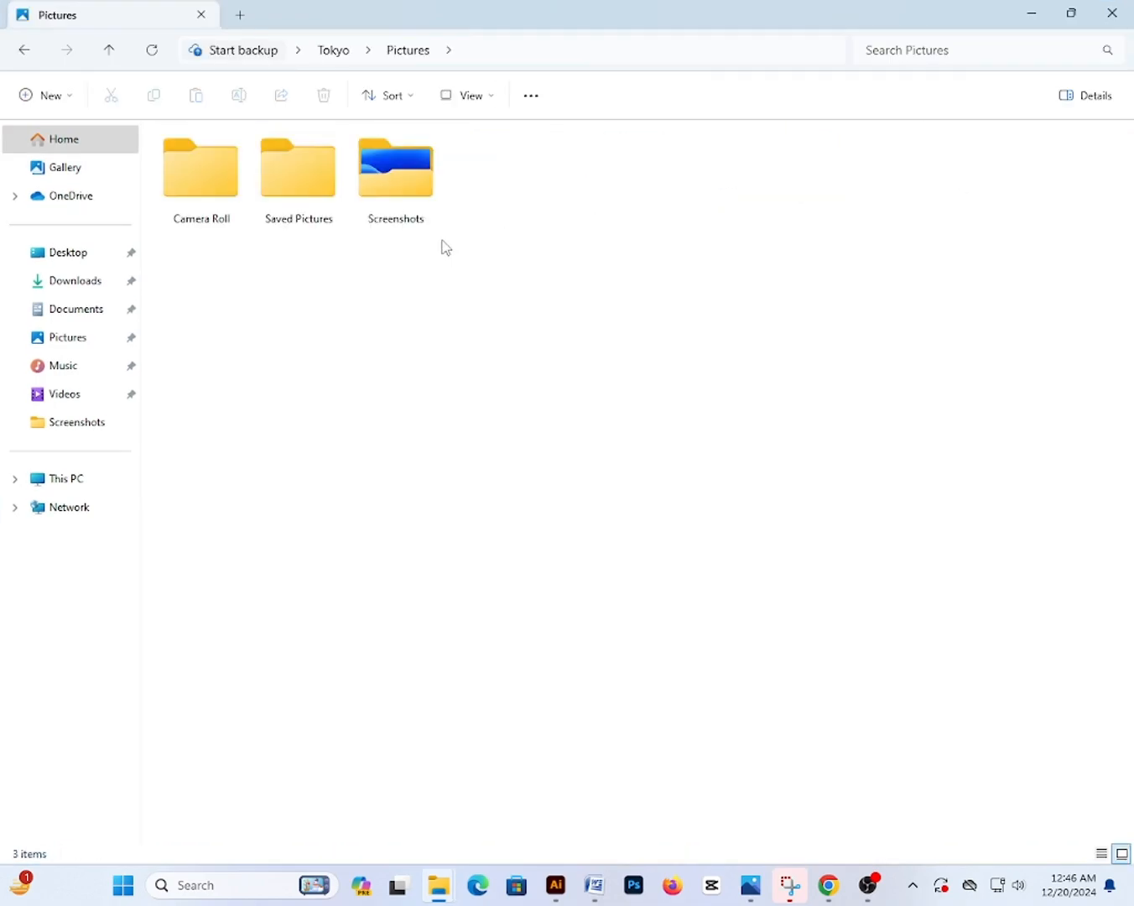
double_click(418, 196)
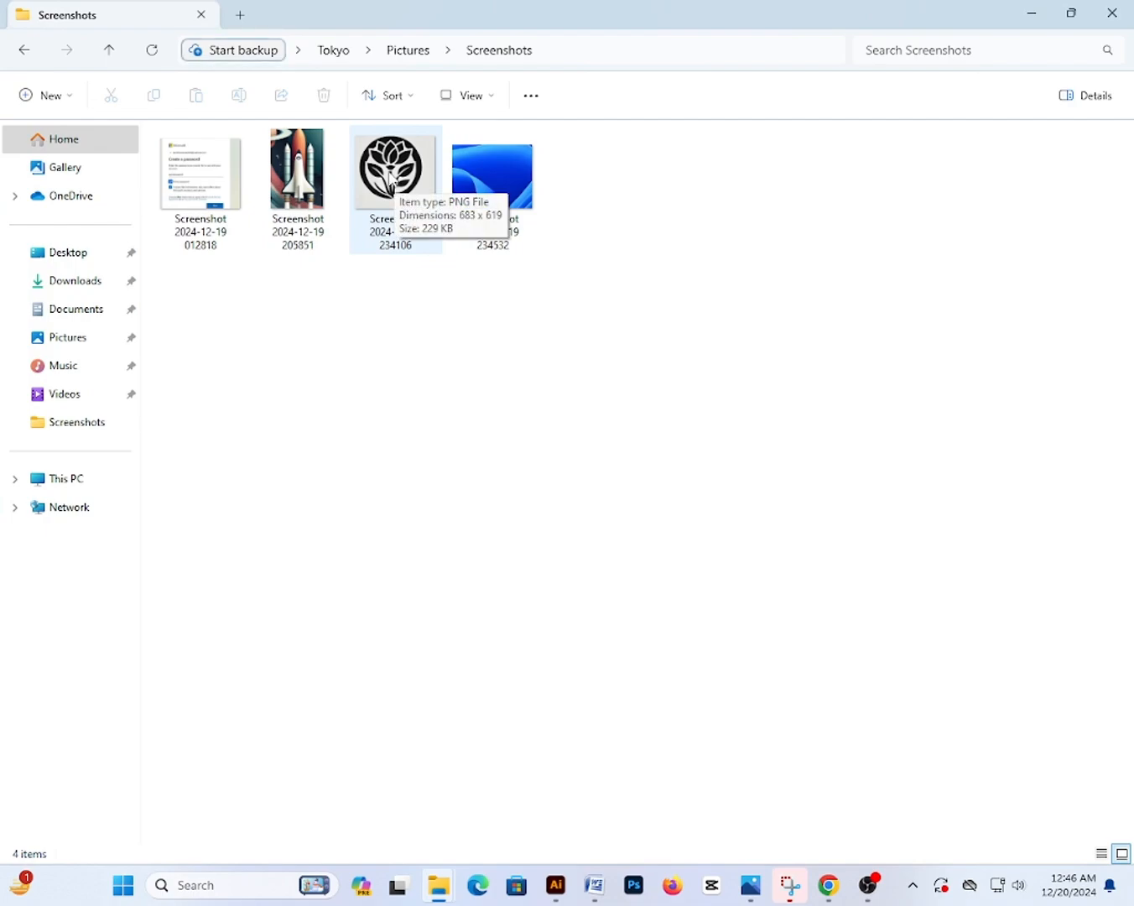
drag(390, 179, 445, 438)
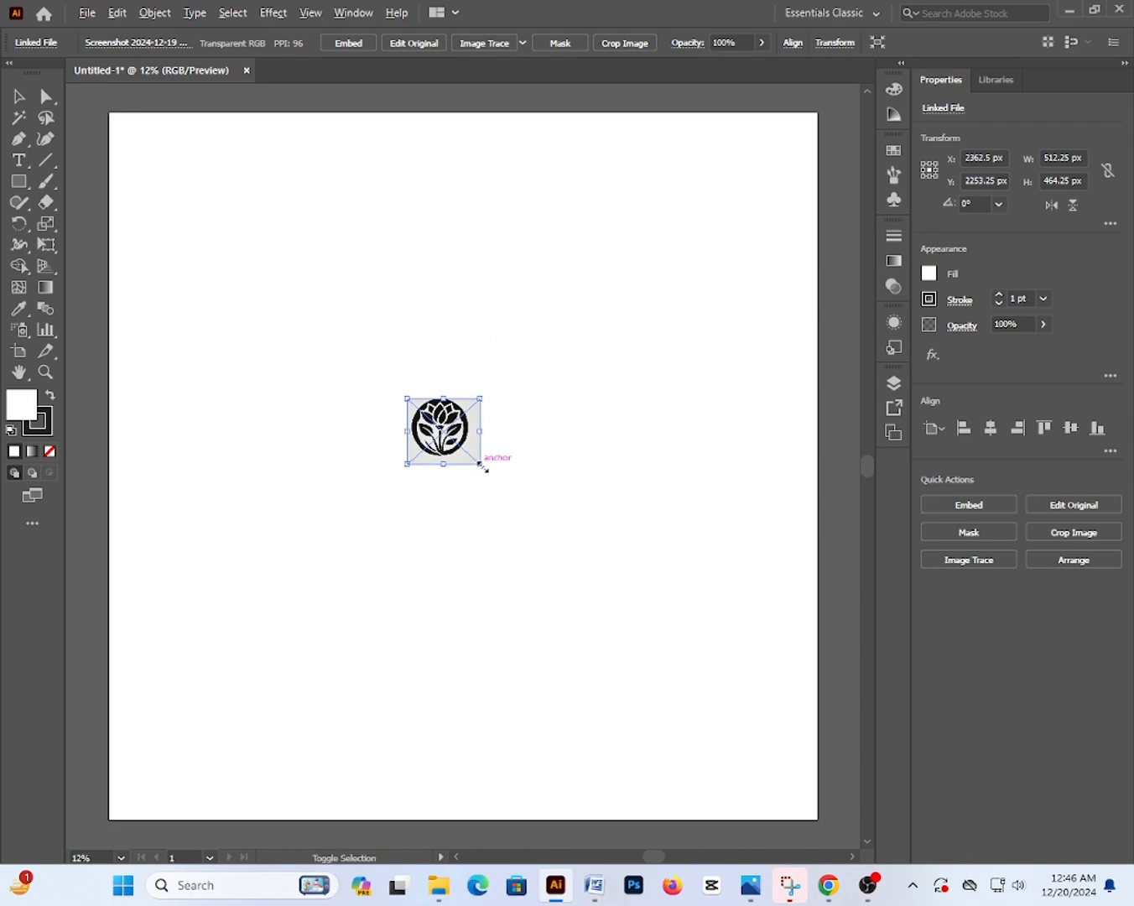
drag(481, 467, 726, 745)
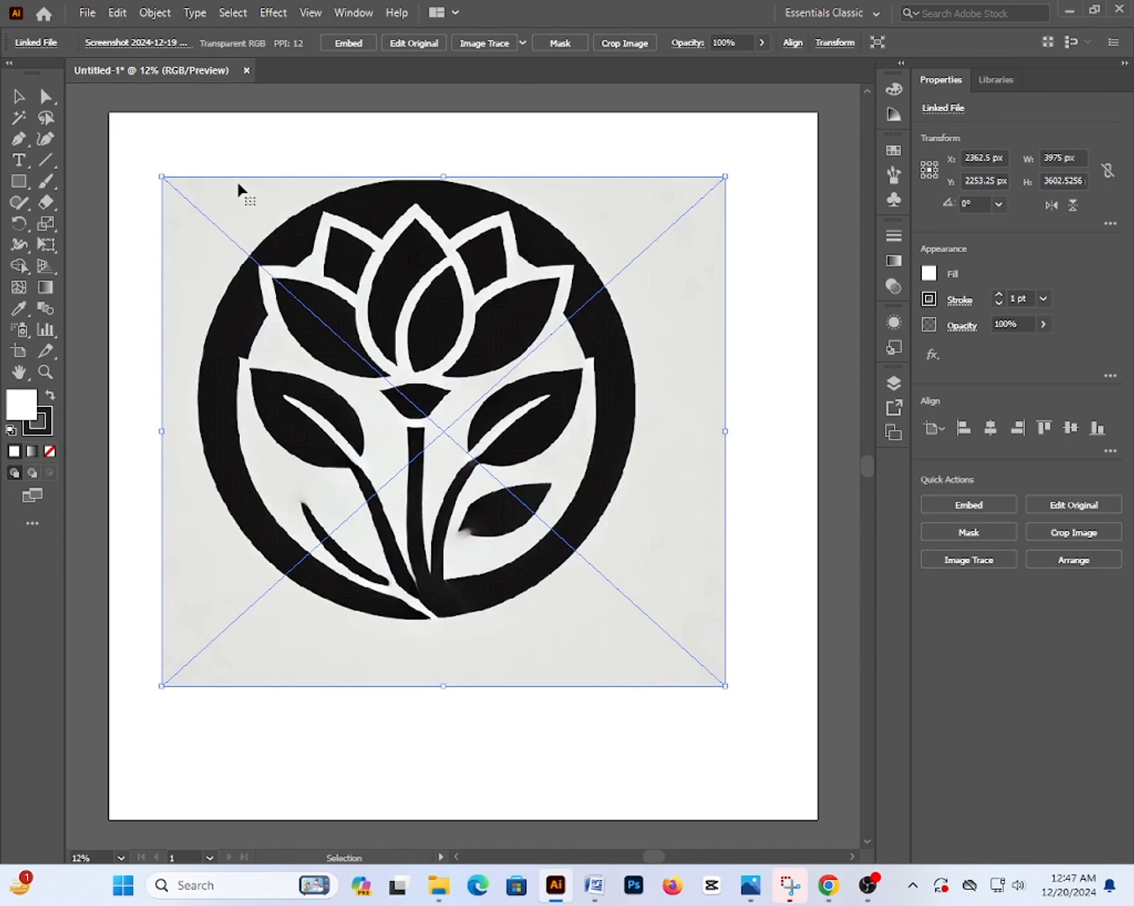
Trace the placed flower image with the Sketched Art preset and expand the tracing into paths.
click(523, 43)
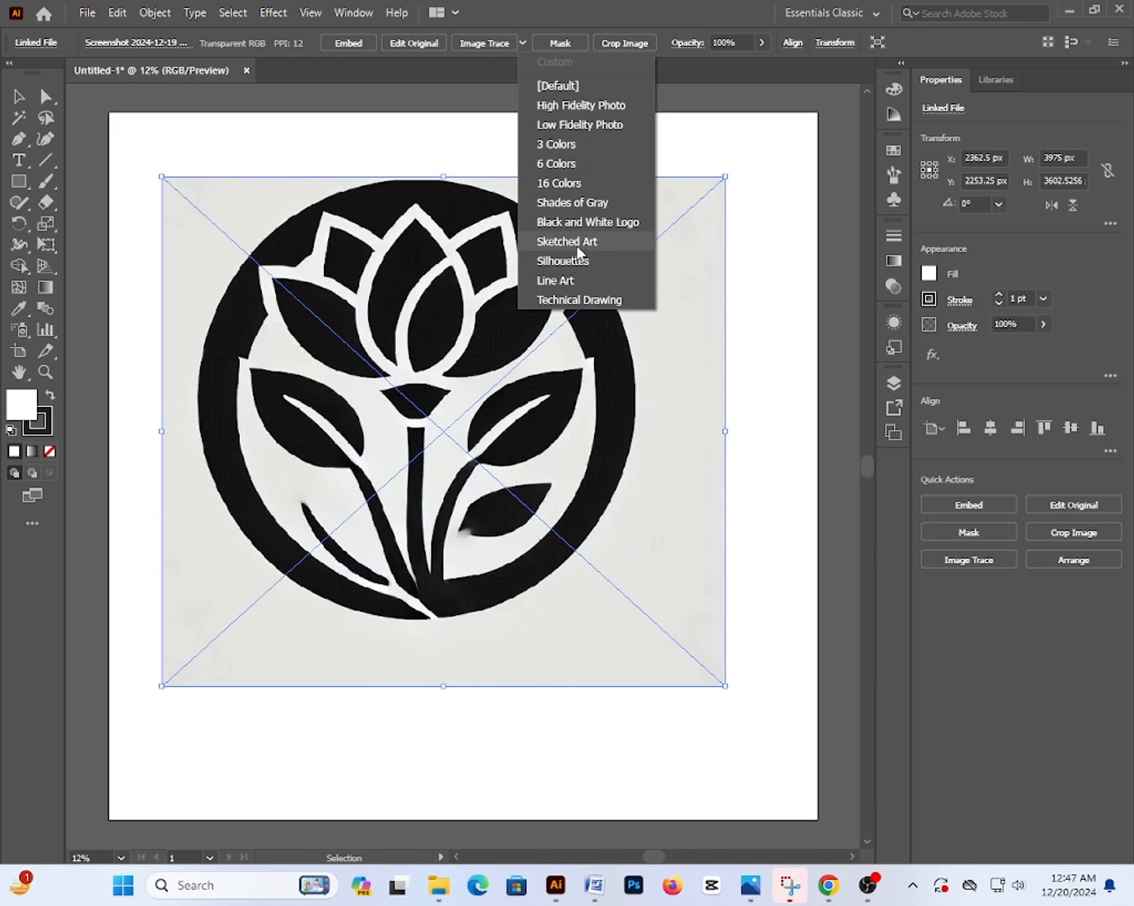
click(582, 243)
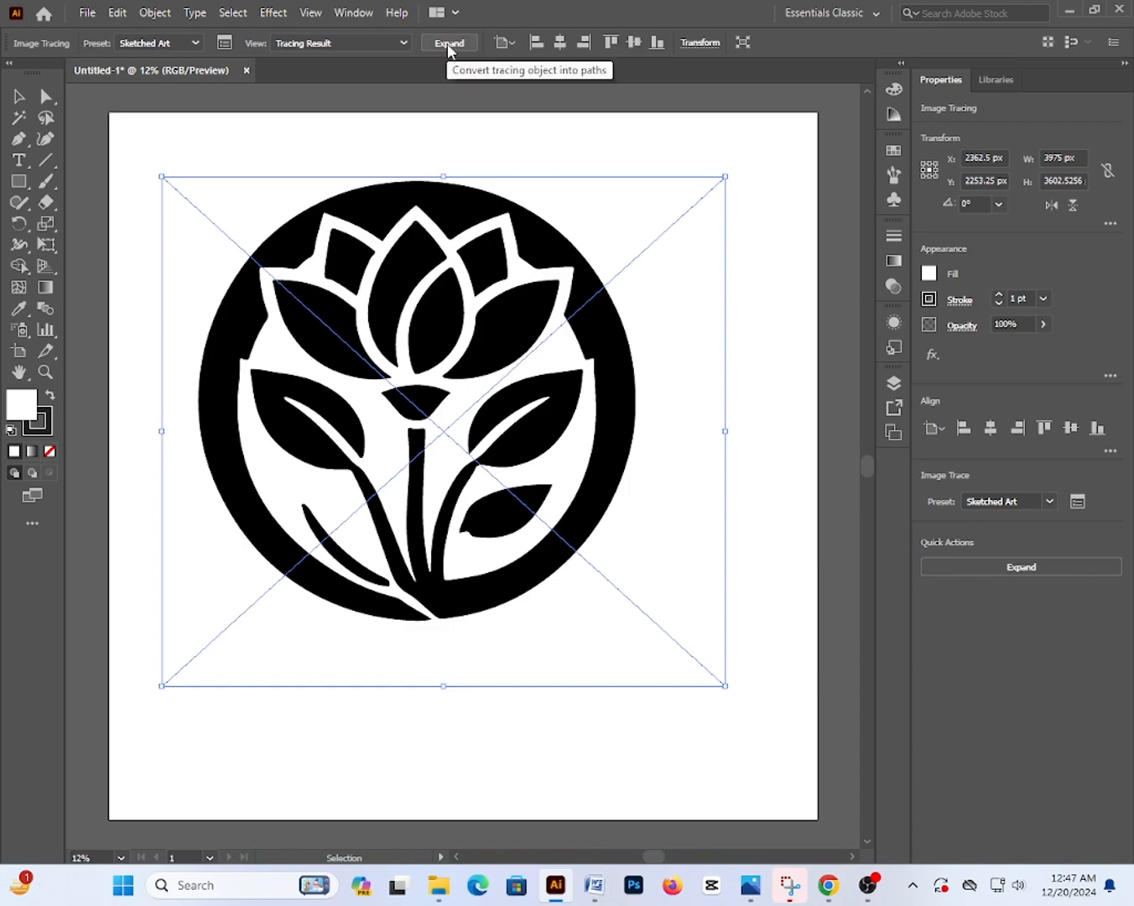
click(450, 43)
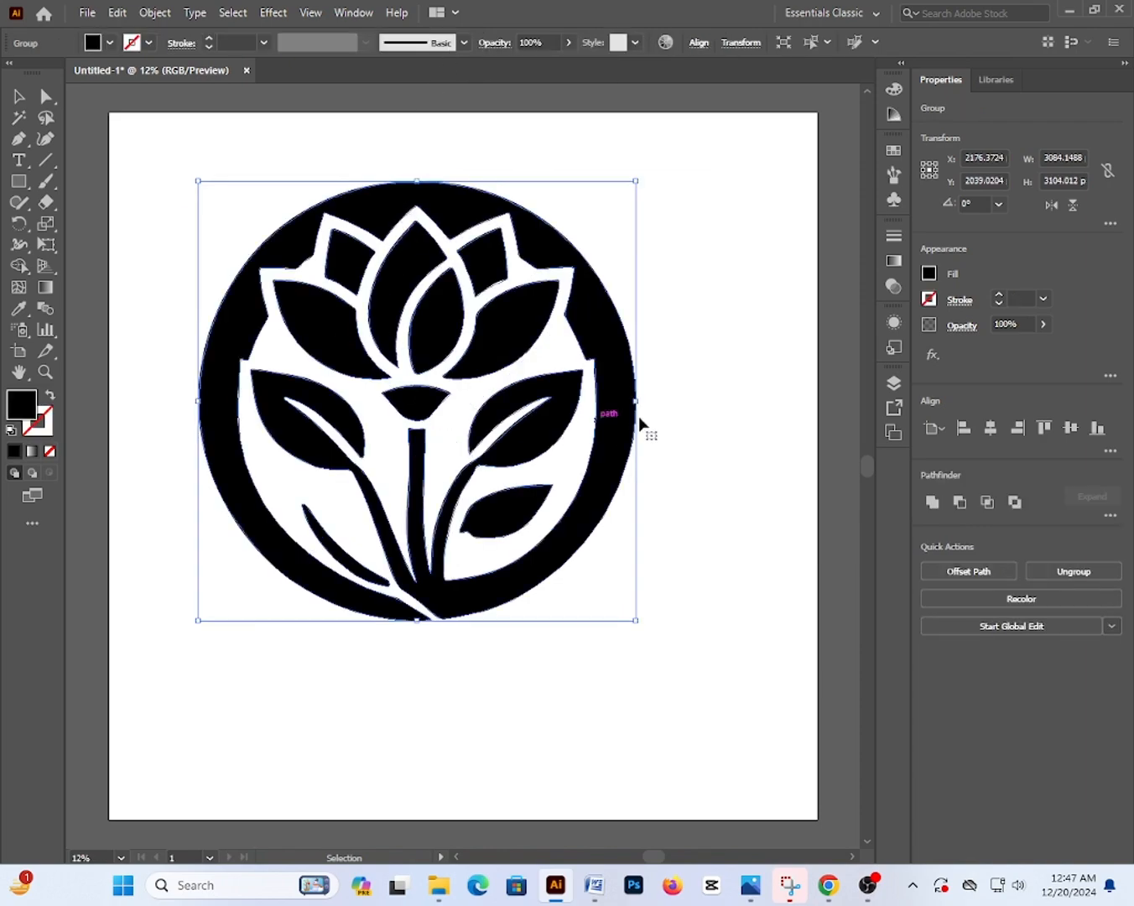
click(721, 391)
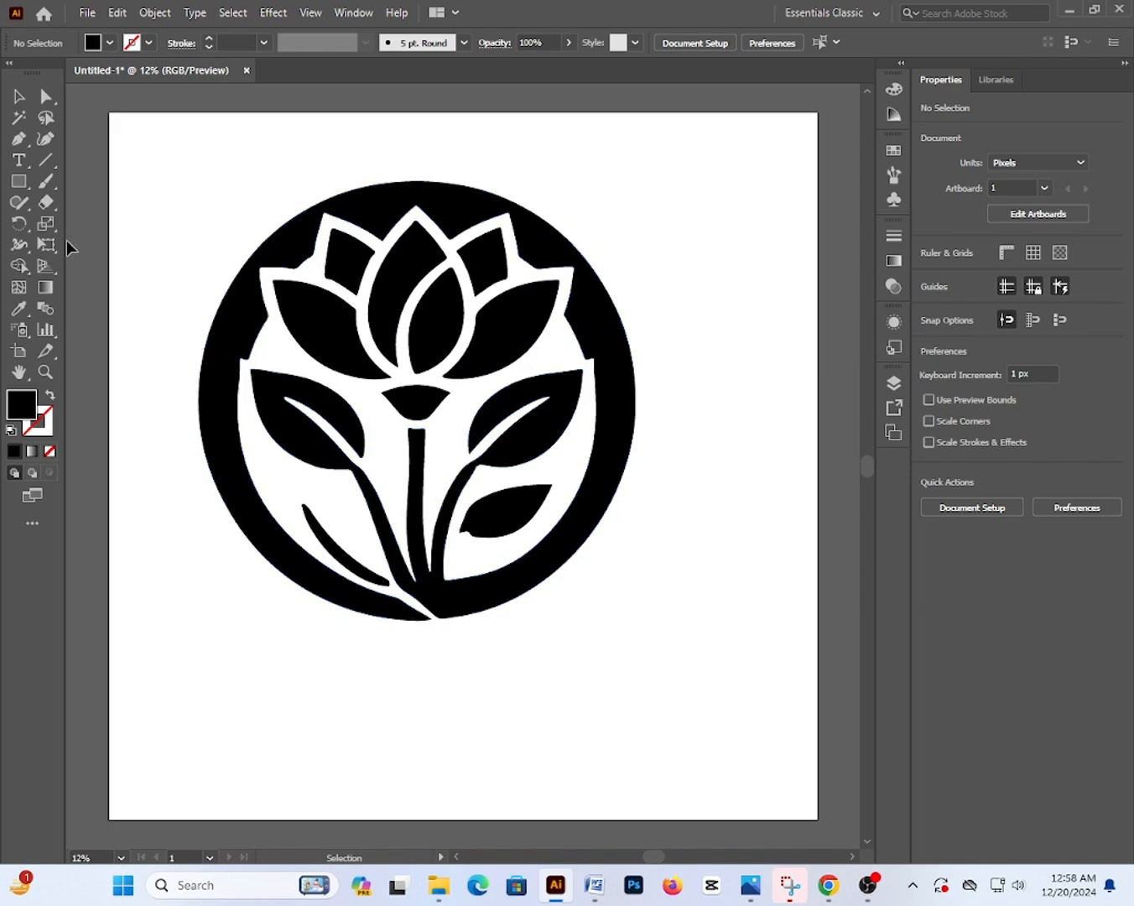
Erase a thin diagonal cut at the base of the stems to separate them from the outer ring.
drag(53, 205, 84, 206)
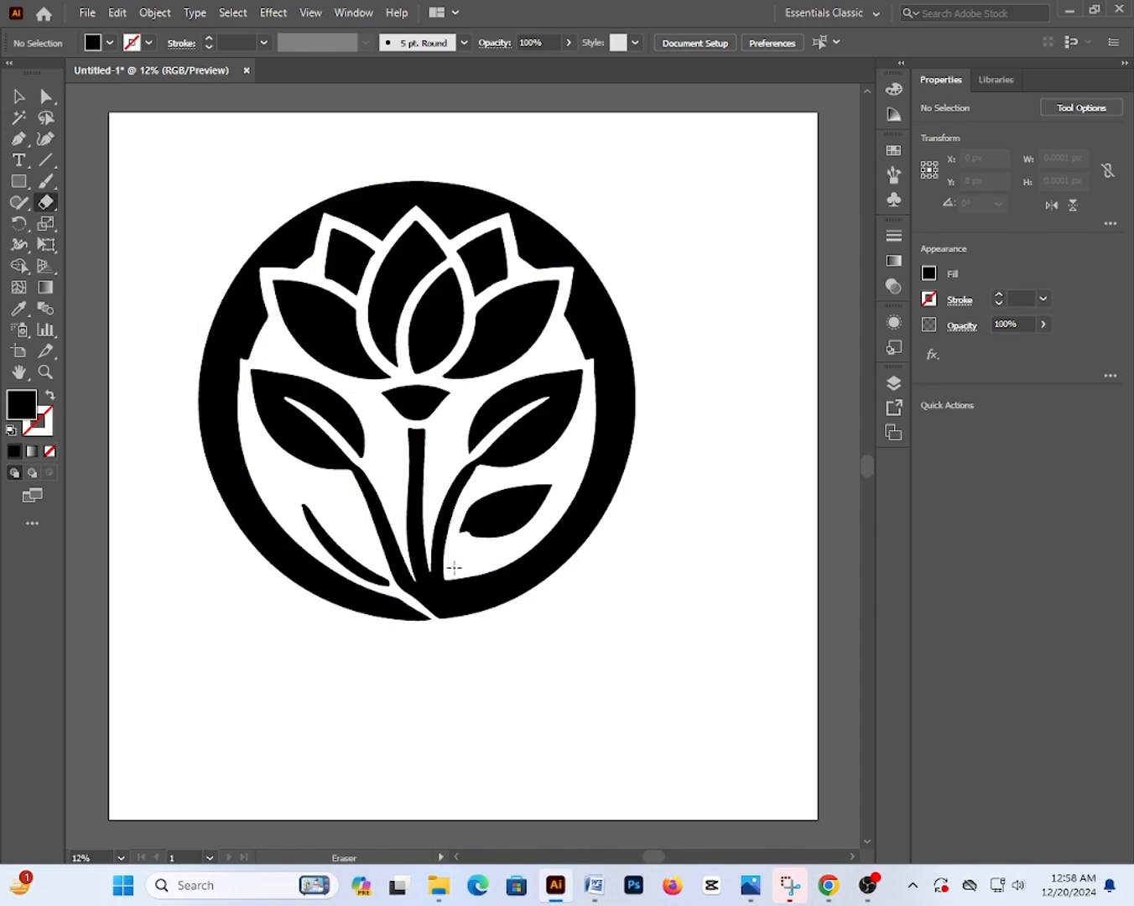
drag(444, 579, 414, 619)
key(v)
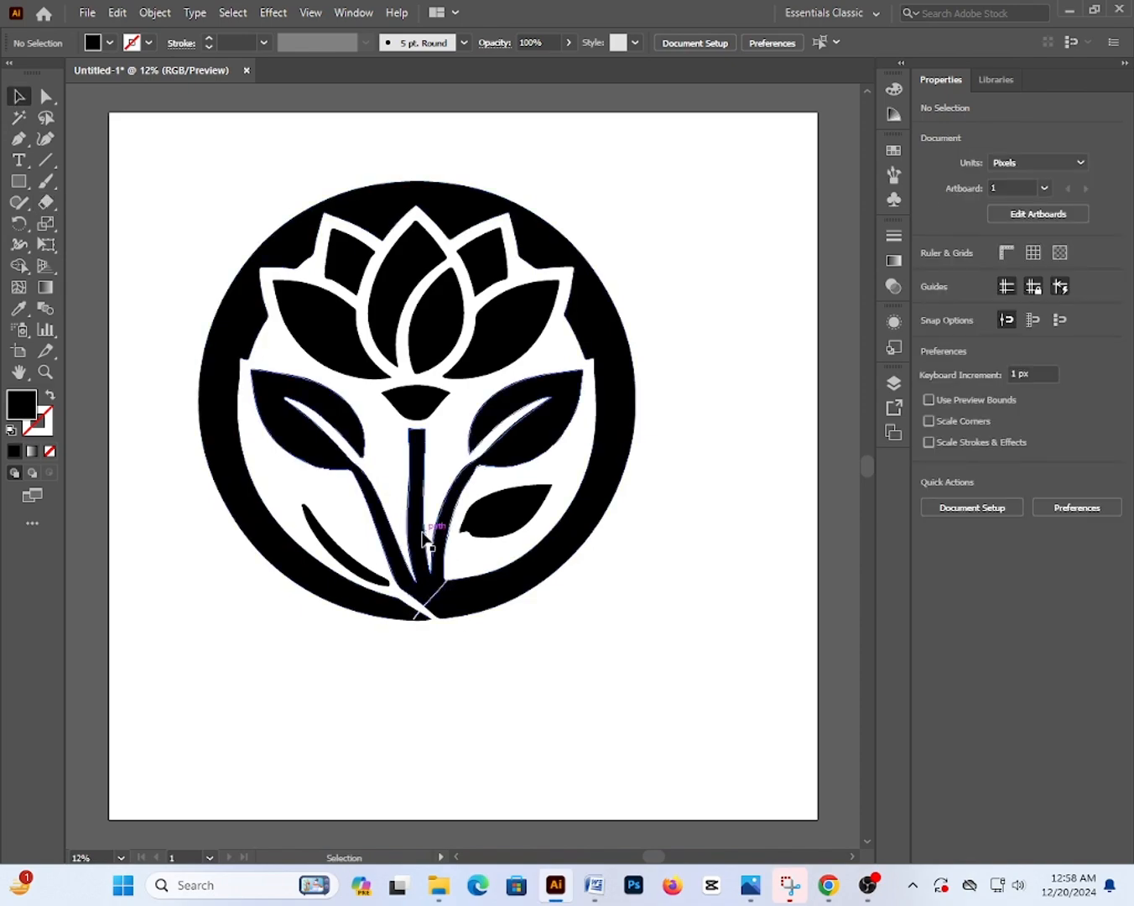
Ungroup the traced artwork and delete the outer ring around the flower.
click(431, 535)
right_click(425, 537)
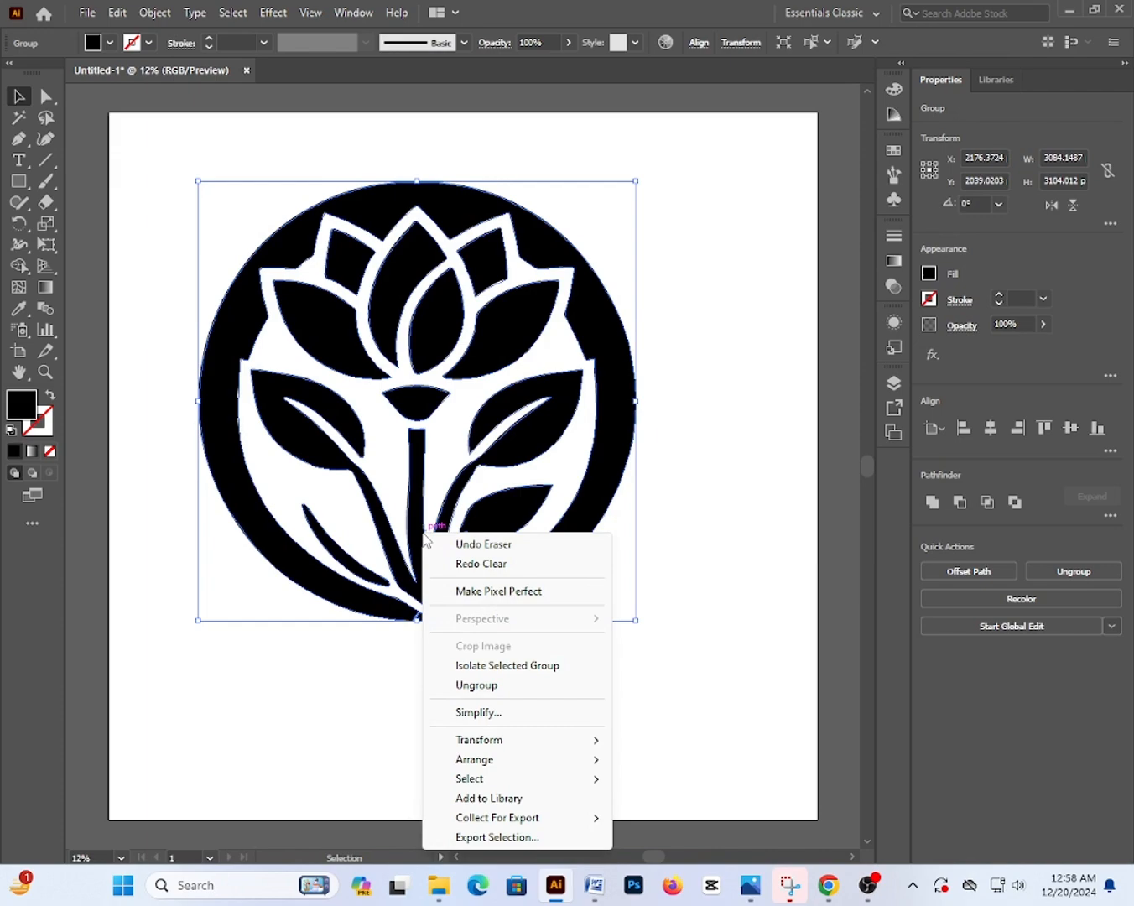
click(475, 685)
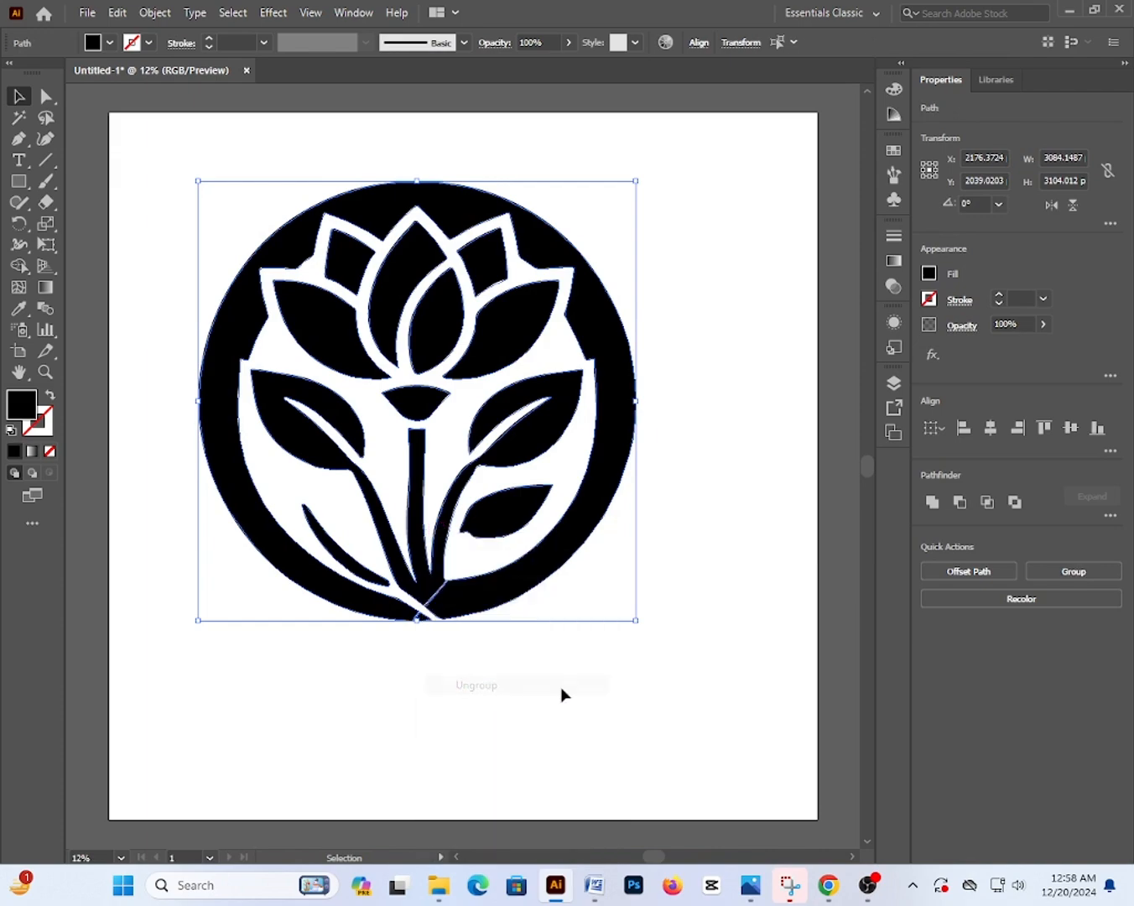
click(577, 674)
click(556, 560)
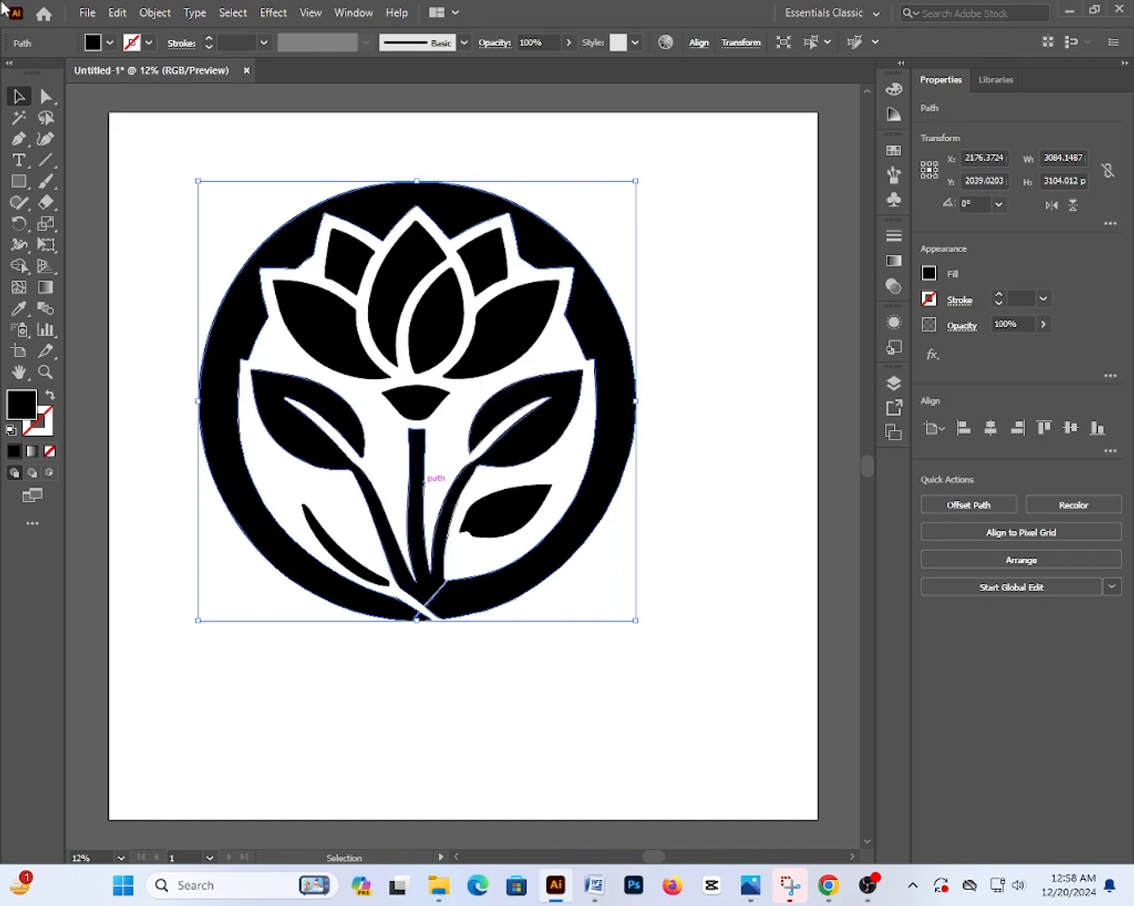
key(Delete)
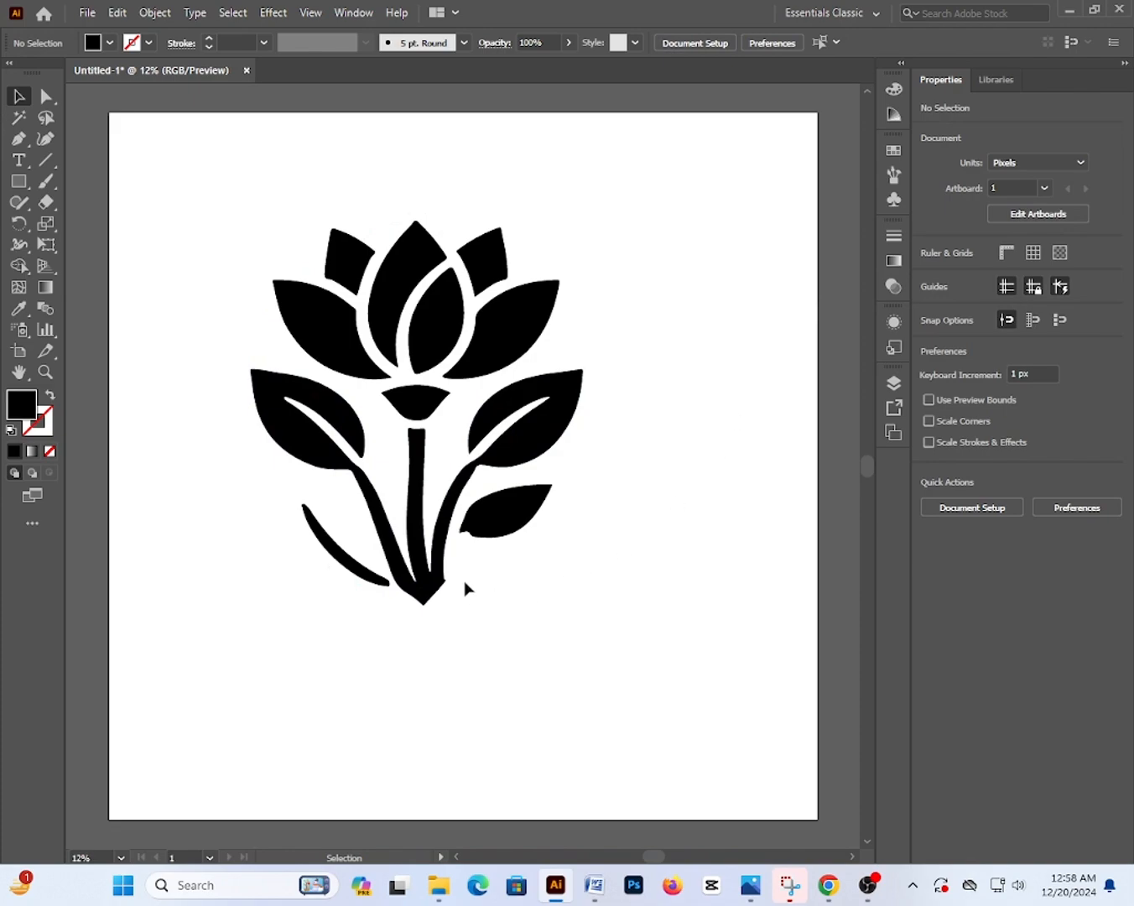
Delete the loose leaf and the loose curved stroke on either side of the lower stems.
click(482, 531)
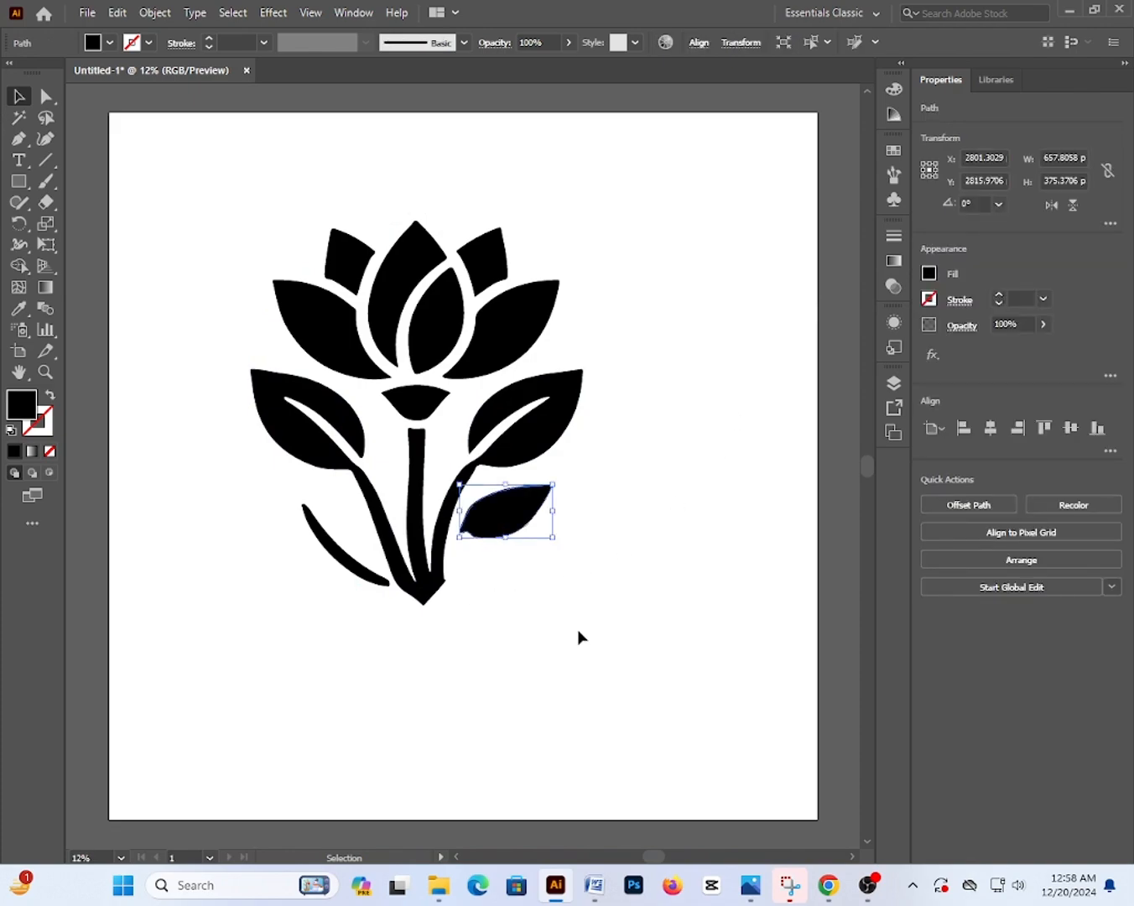
key(Delete)
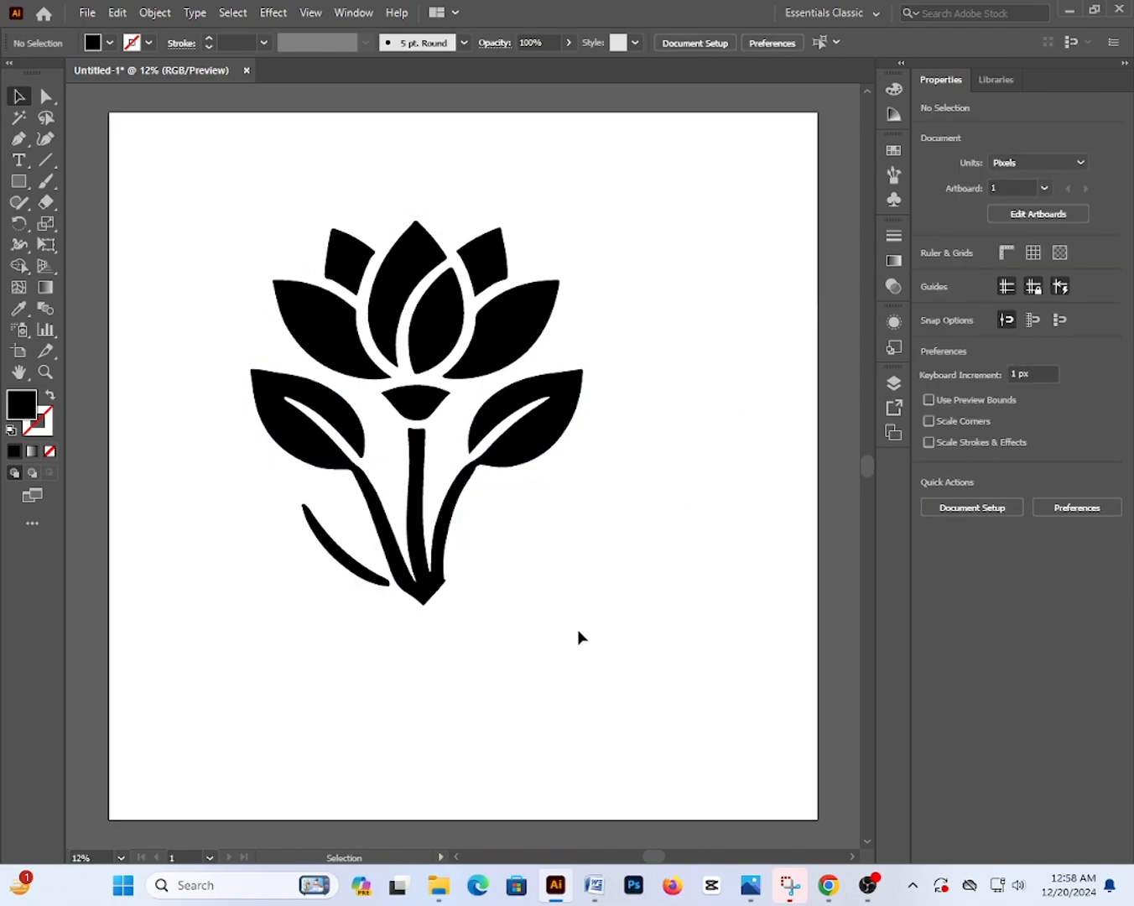
click(344, 562)
key(Delete)
click(436, 592)
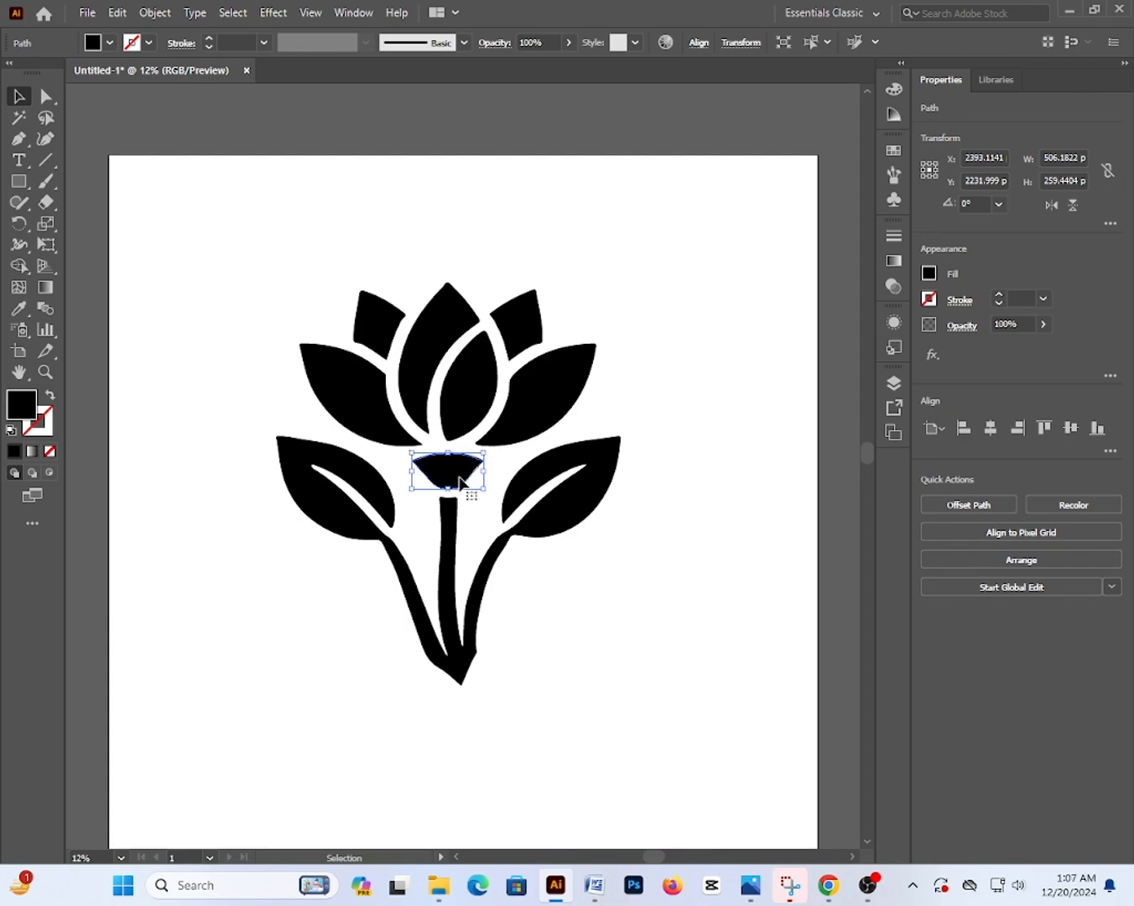
Nudge the cup-shaped piece under the bloom up to about Y 2138 px so it meets the petals.
key(Up)
key(Up)
key(Up)
key(Up)
key(Up)
key(Up)
key(Up)
key(Up)
key(Up)
key(Up)
key(Up)
key(Up)
key(Up)
key(Up)
key(Up)
key(Up)
key(Up)
key(Up)
key(Up)
key(Up)
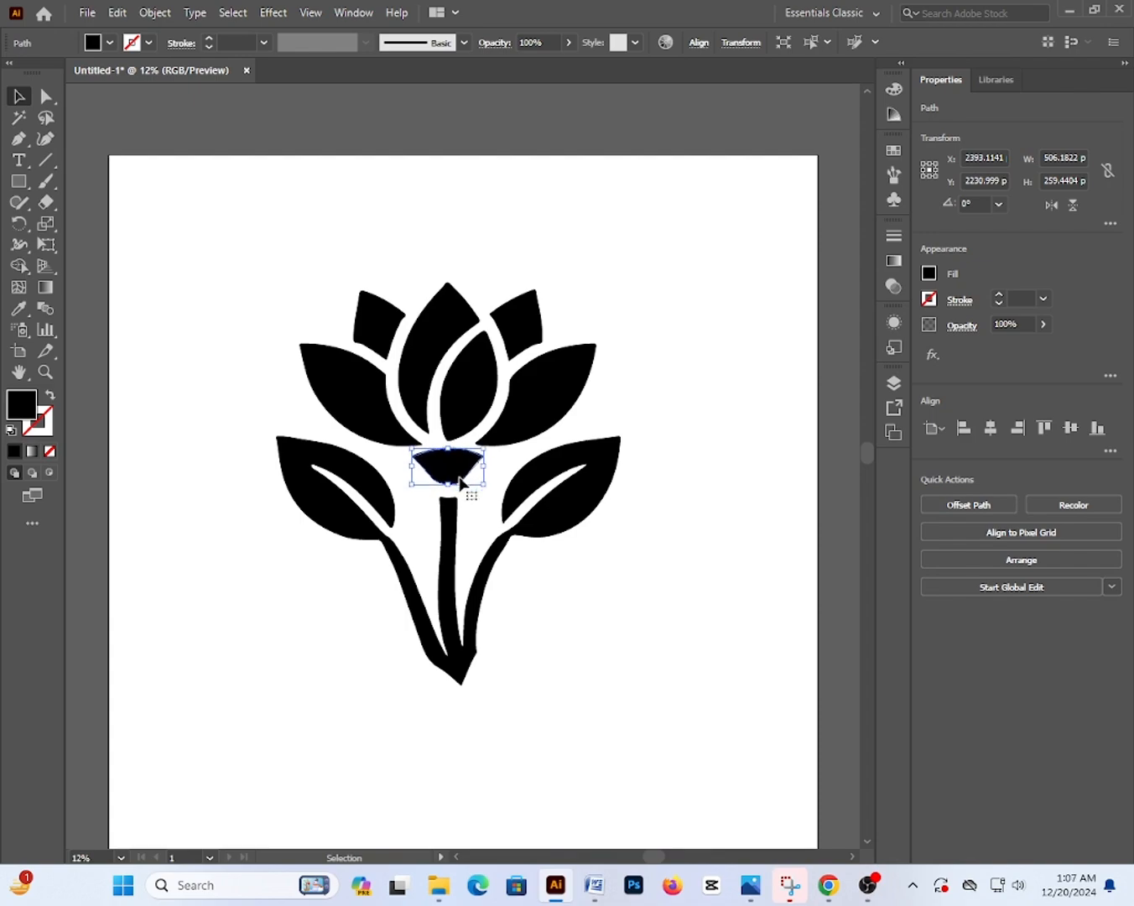
key(Up)
key(Up)
key(Up)
key(Up)
key(Up)
key(Up)
key(Up)
key(Up)
key(Up)
key(Up)
key(Up)
key(Up)
key(Up)
key(Up)
key(Up)
key(Up)
key(Up)
key(Up)
key(Up)
key(Up)
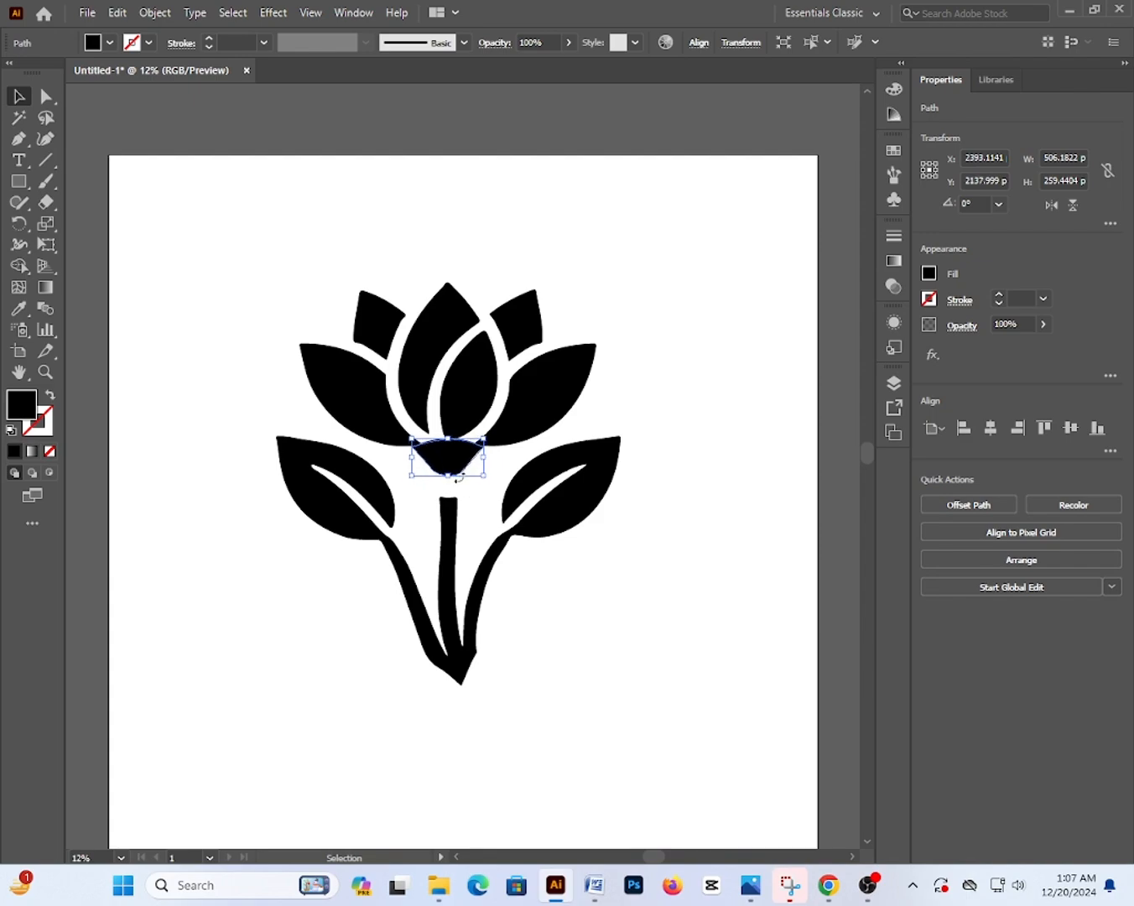
click(717, 293)
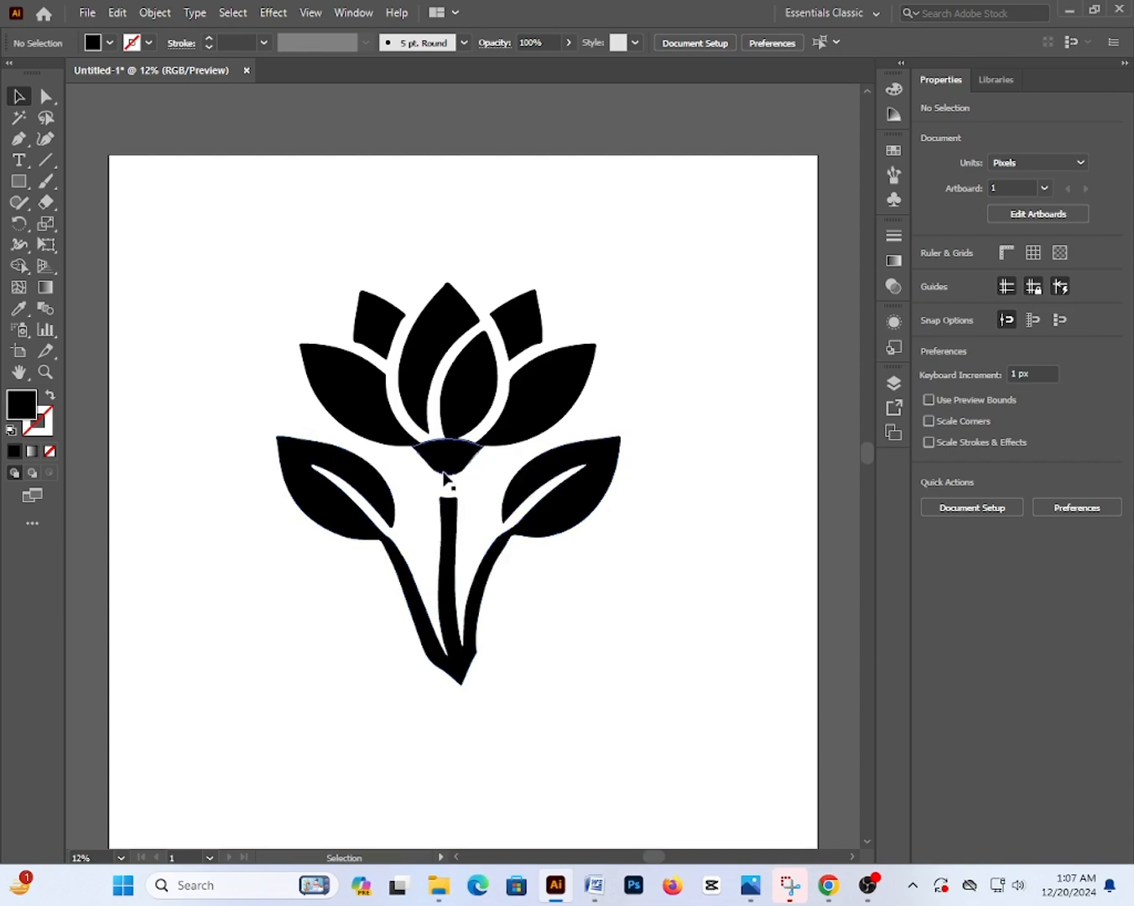
Draw a closed four-sided black shape with the Pen tool, about 169 x 356 px, bridging the central stem and the cup.
click(18, 144)
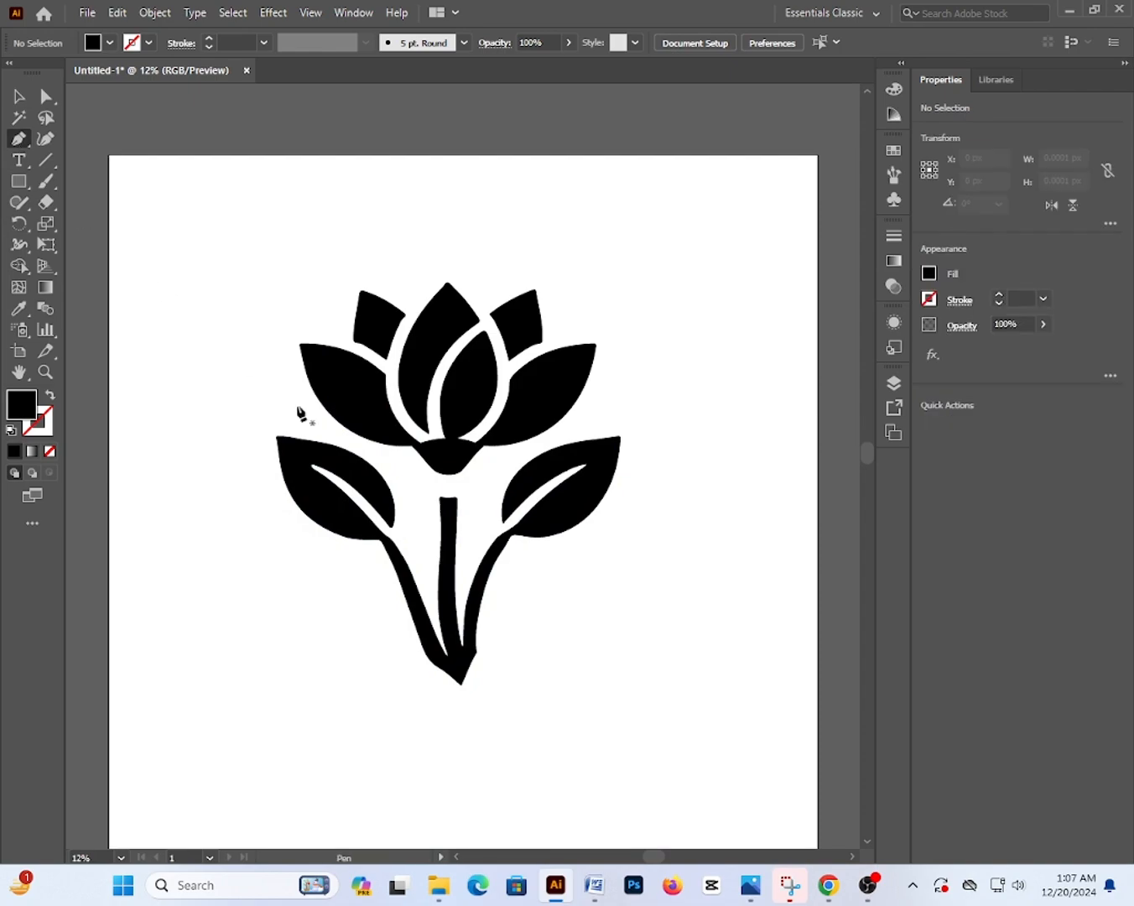
click(441, 501)
click(438, 463)
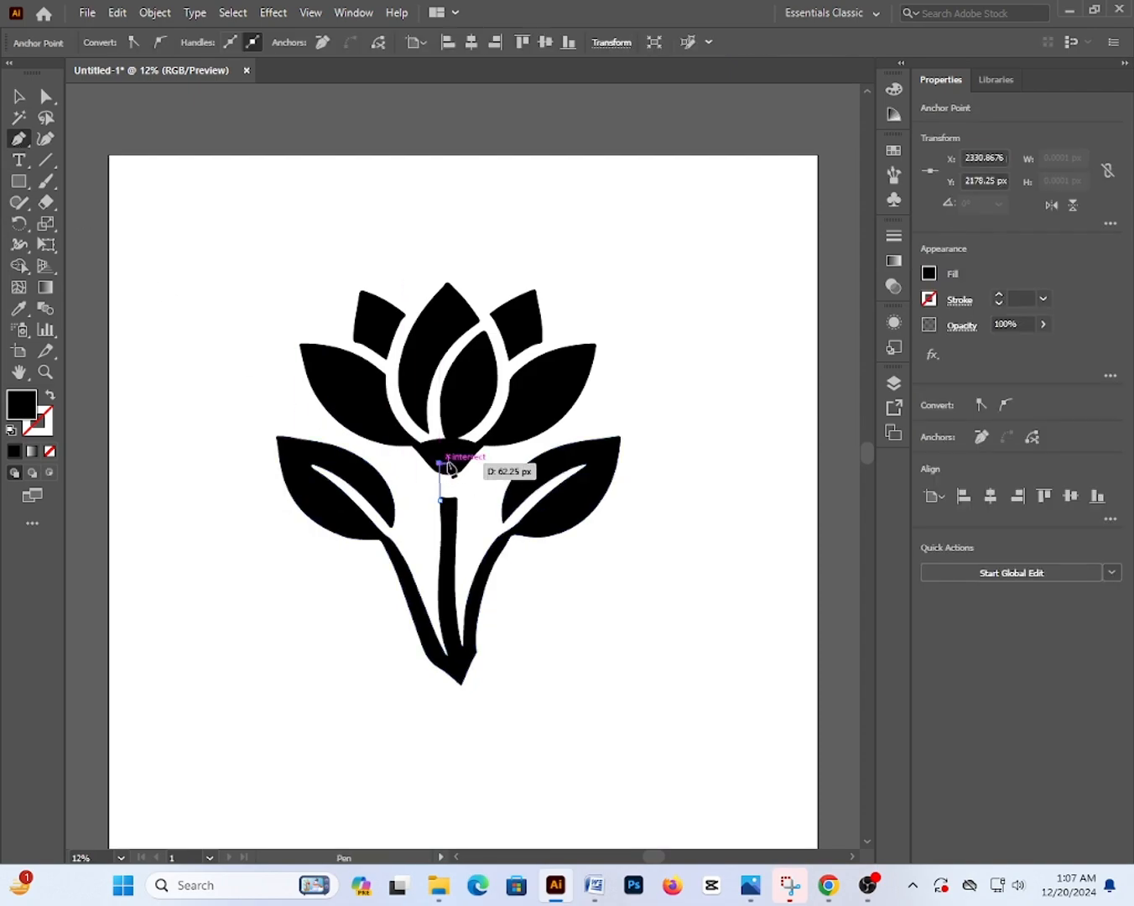
click(462, 464)
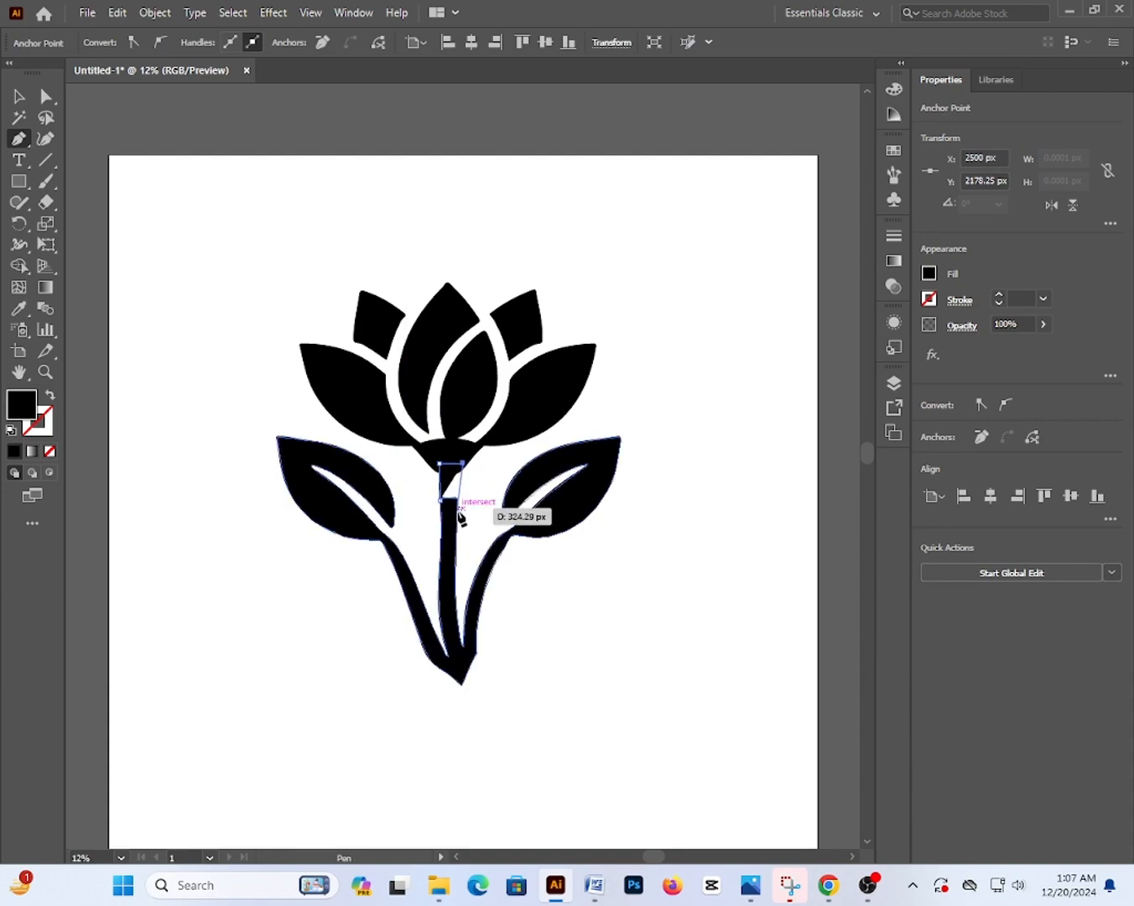
click(459, 503)
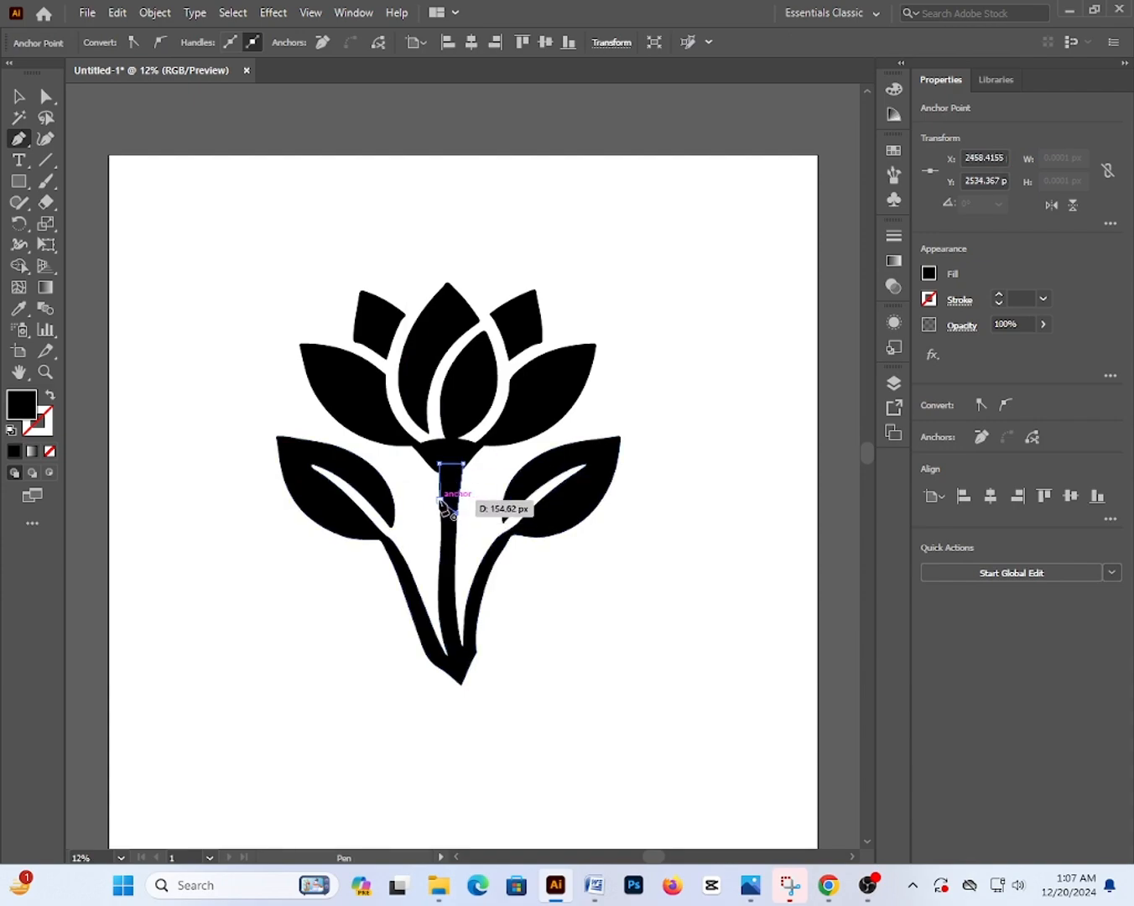
click(440, 499)
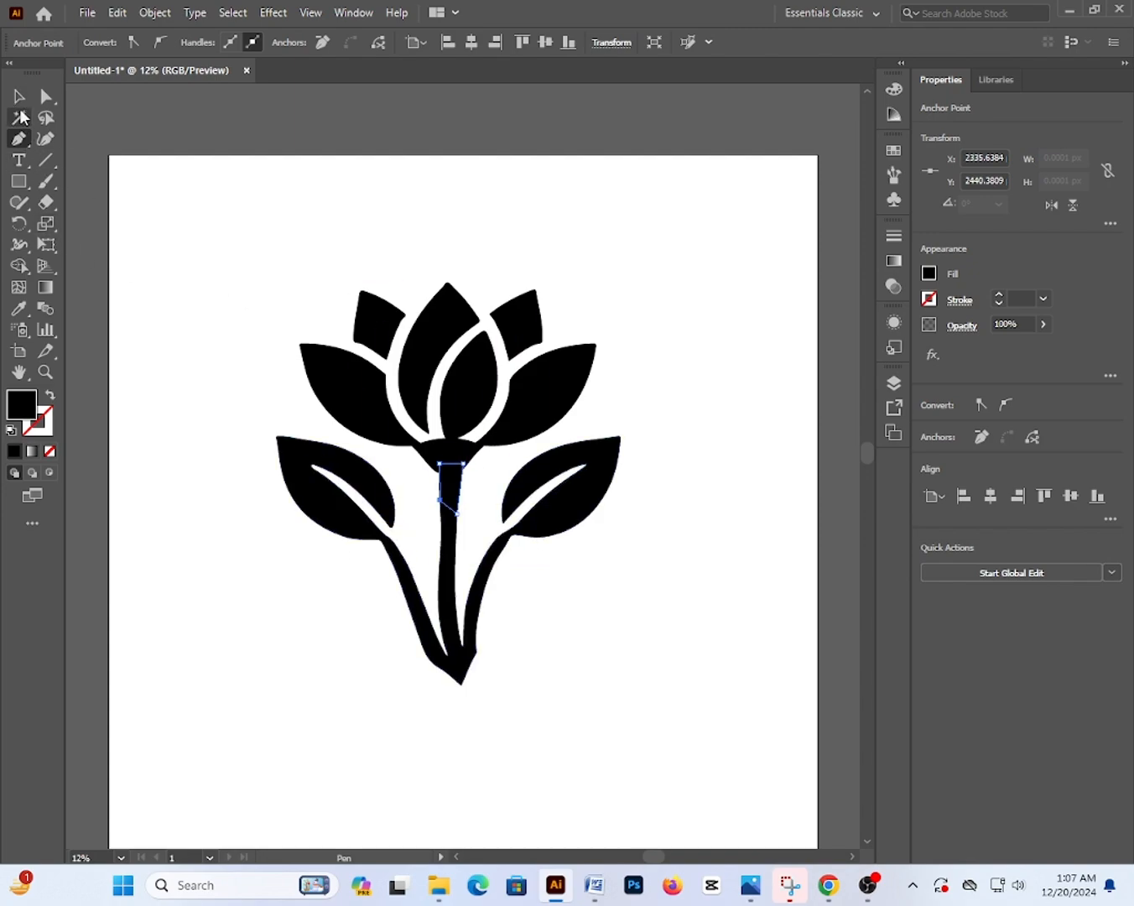
click(20, 98)
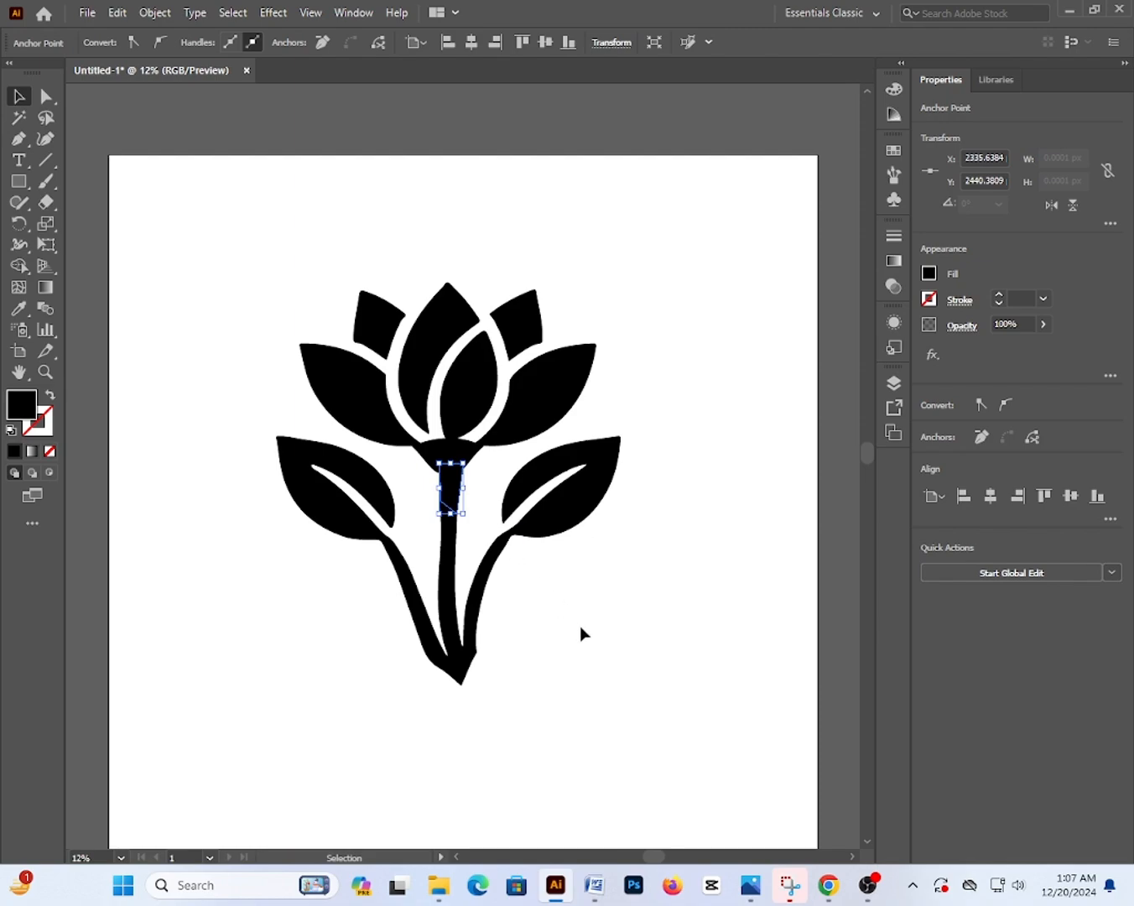
click(537, 631)
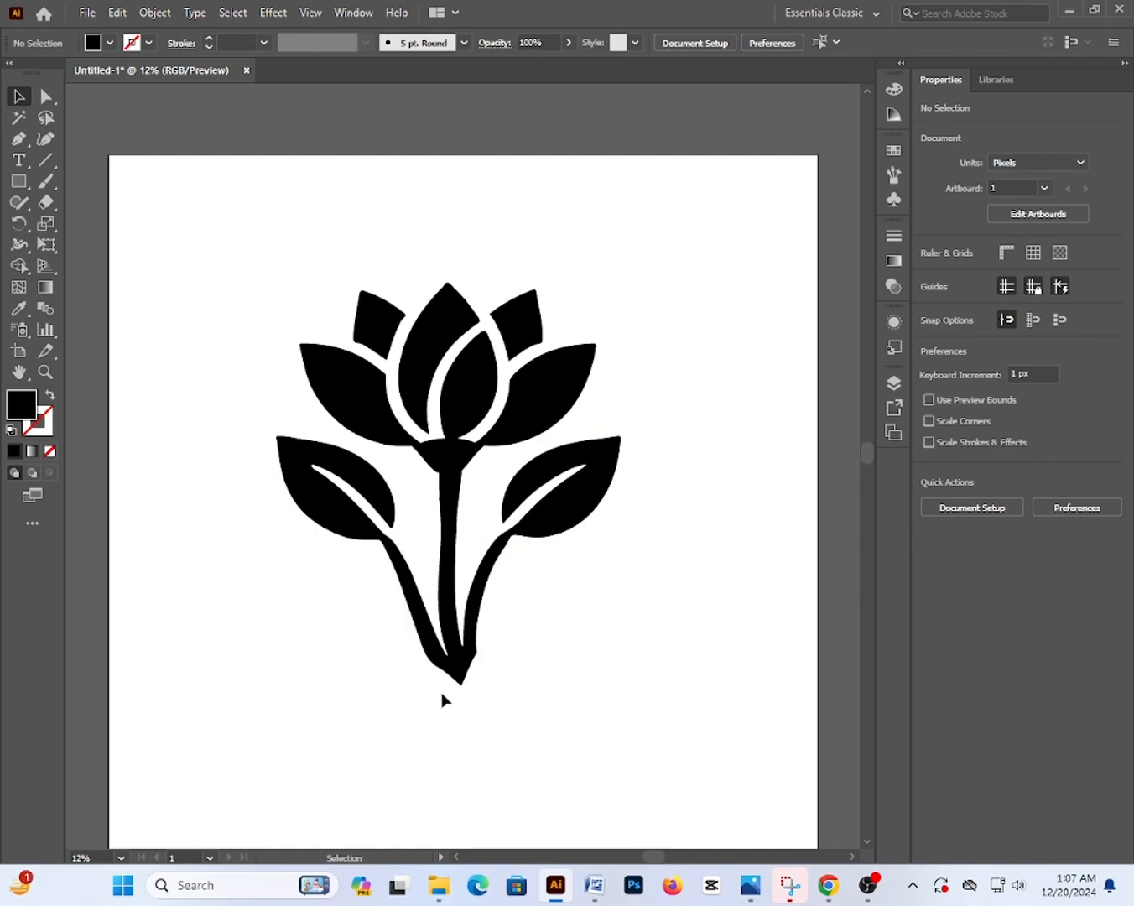
Draw a black ellipse about 781 x 350 px over the pointed base where the stems meet.
click(20, 181)
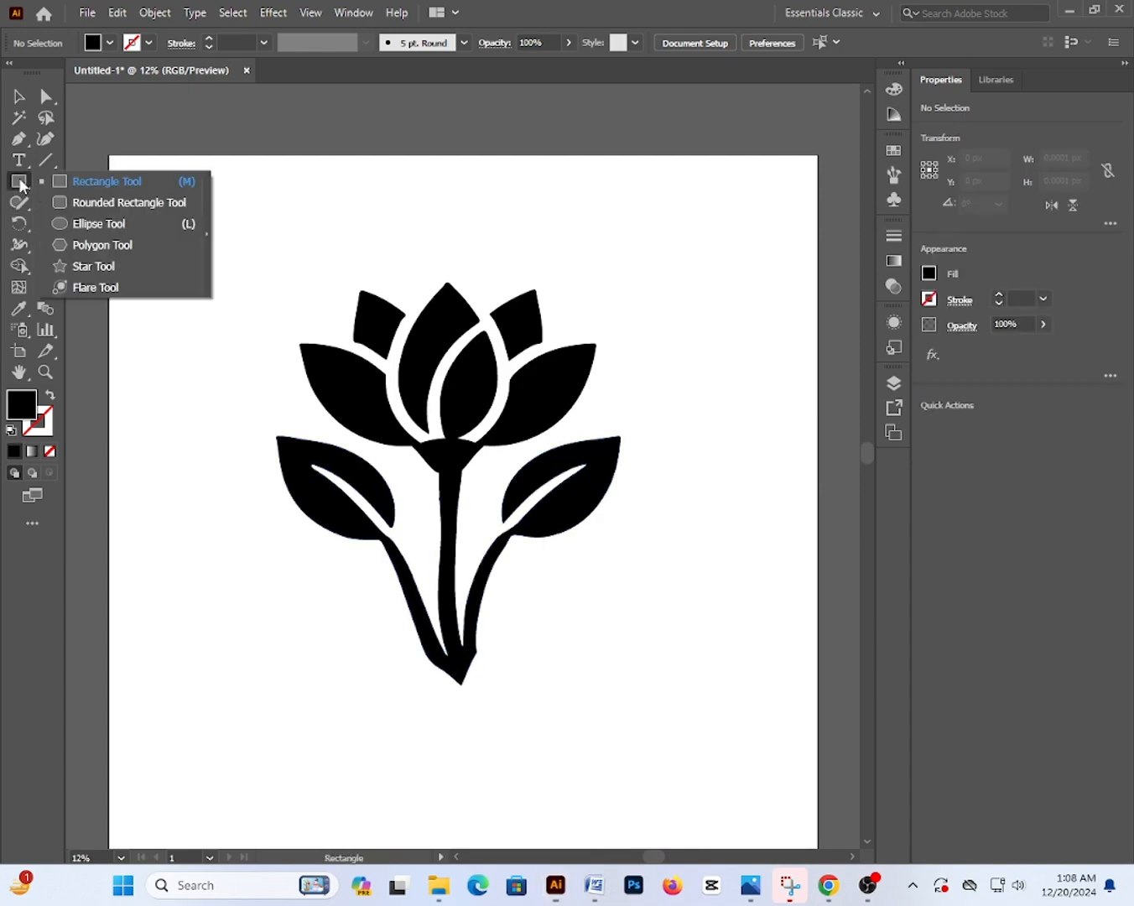
click(126, 226)
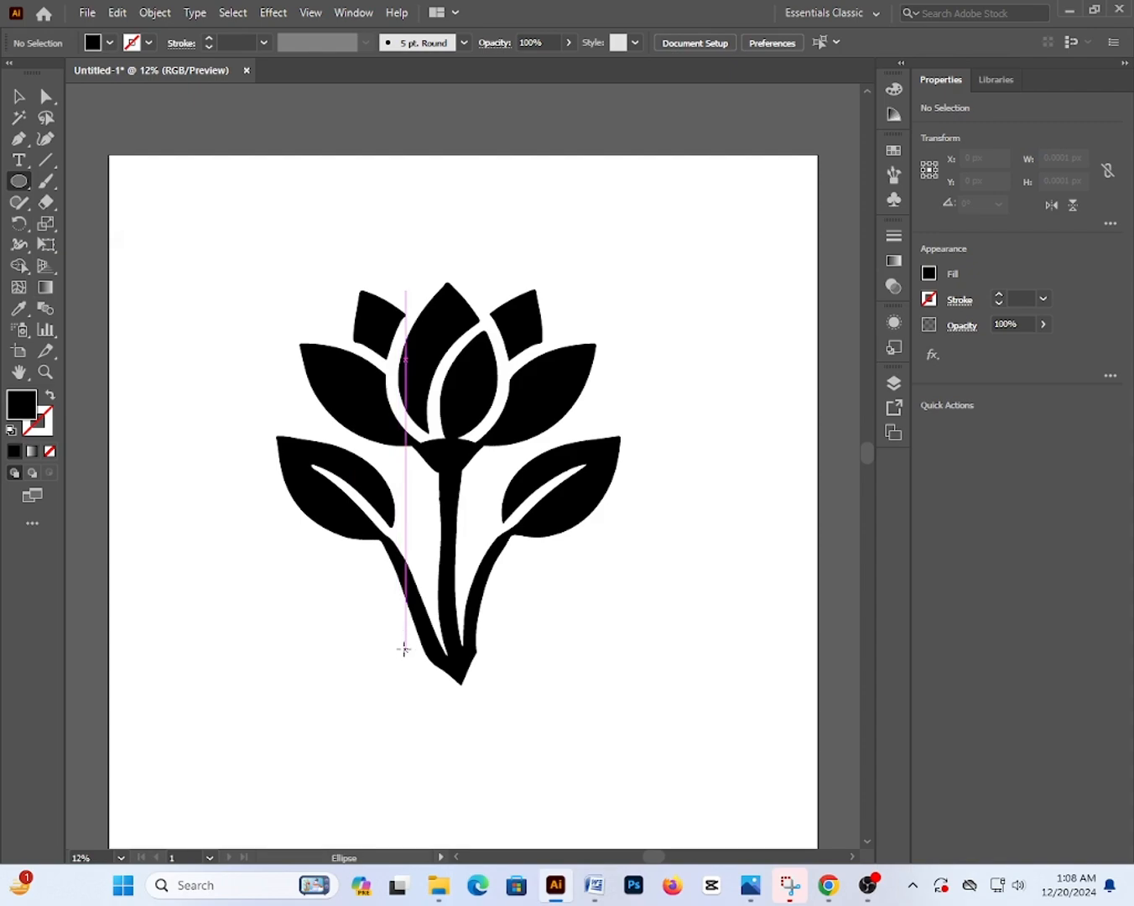
drag(404, 652, 516, 698)
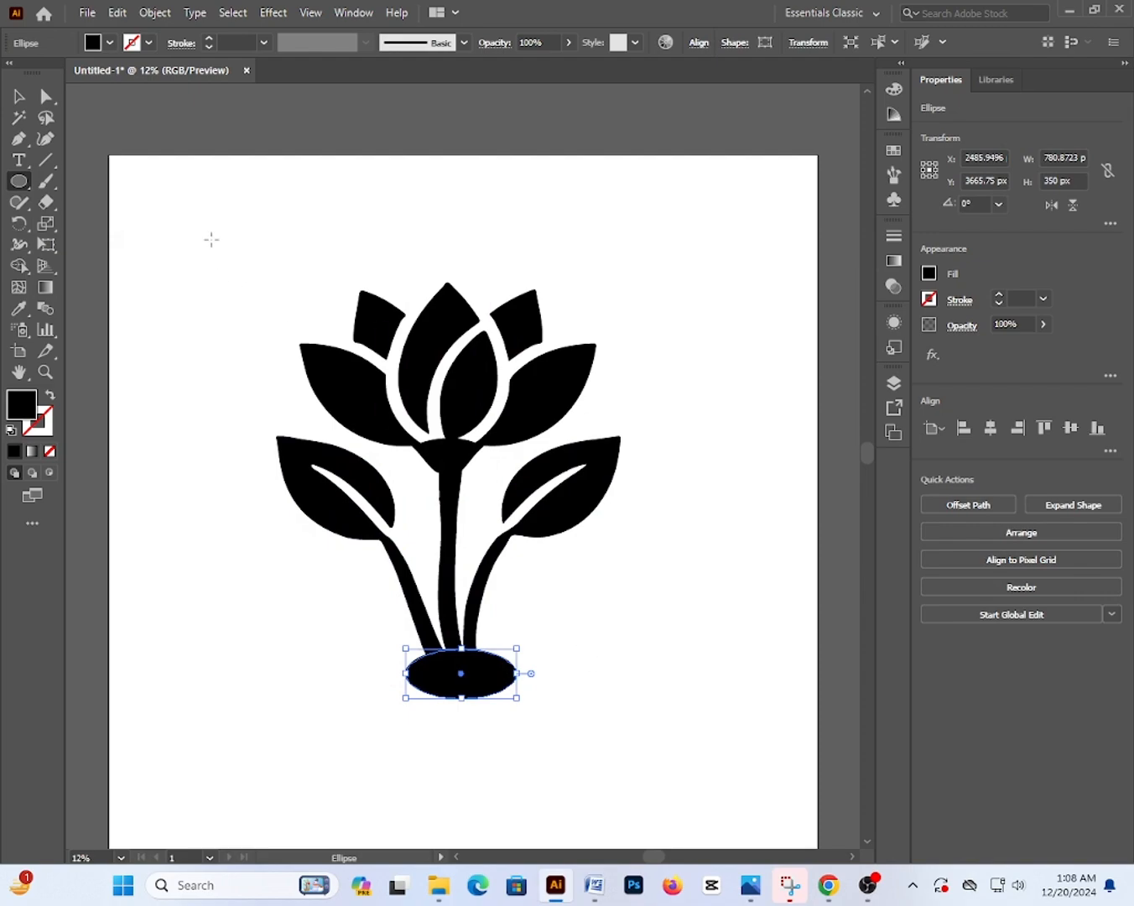
Select all flower pieces, including the bridging shape and base ellipse, and unite them with Pathfinder.
click(17, 99)
drag(545, 722, 340, 281)
drag(681, 761, 263, 256)
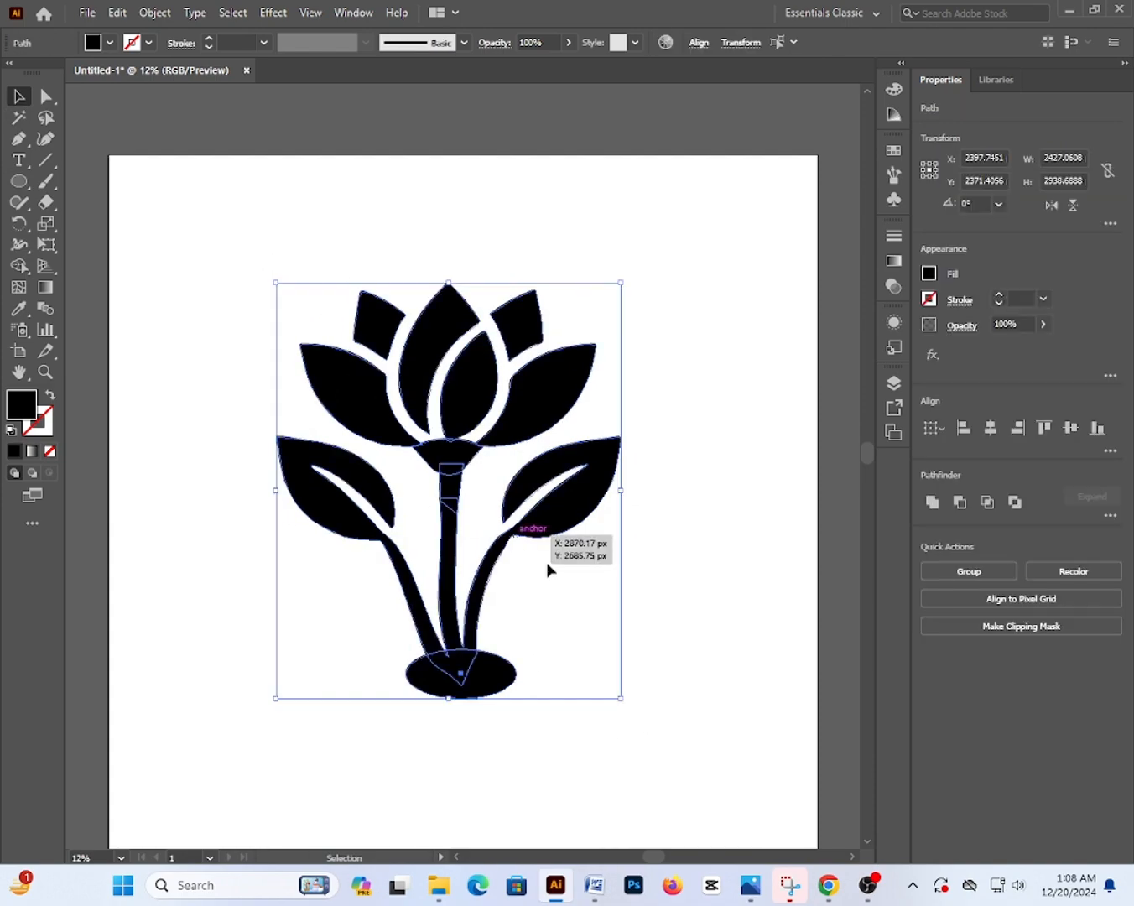
click(662, 760)
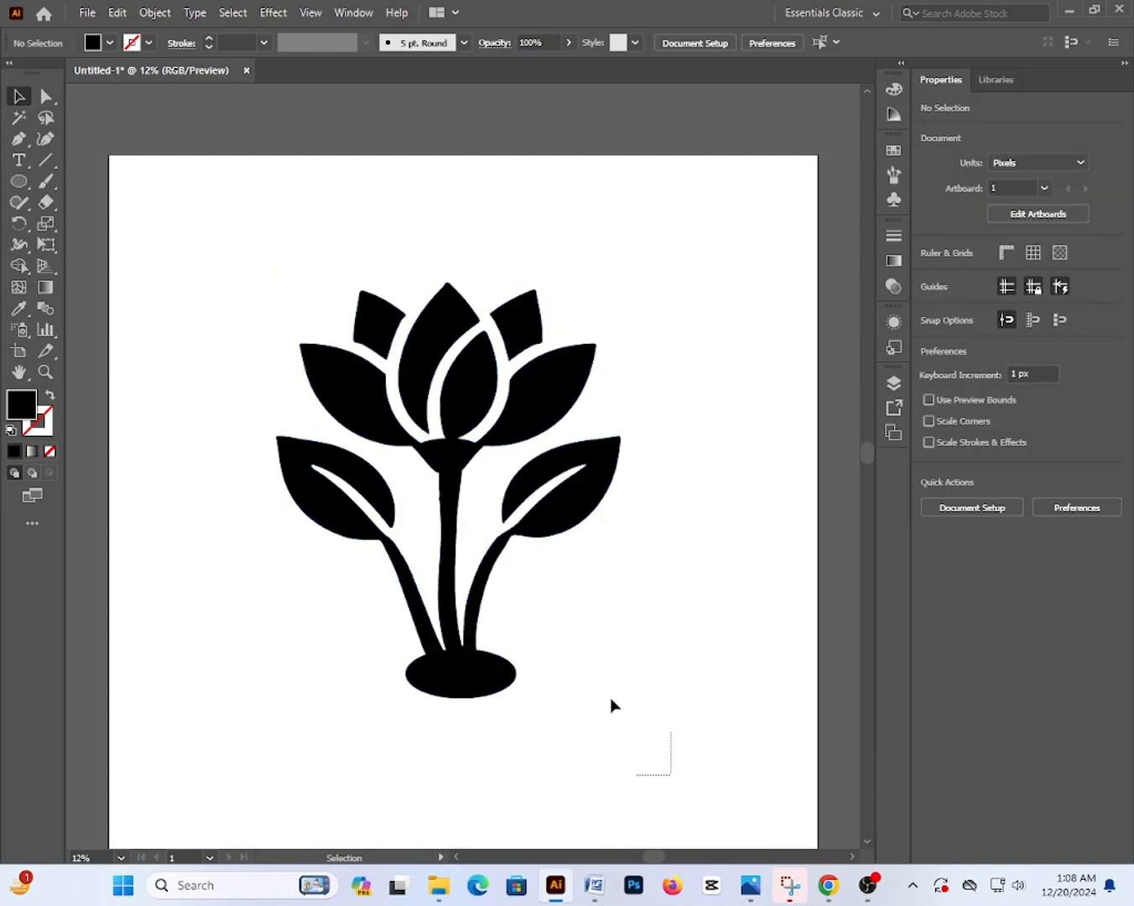
drag(611, 705, 245, 254)
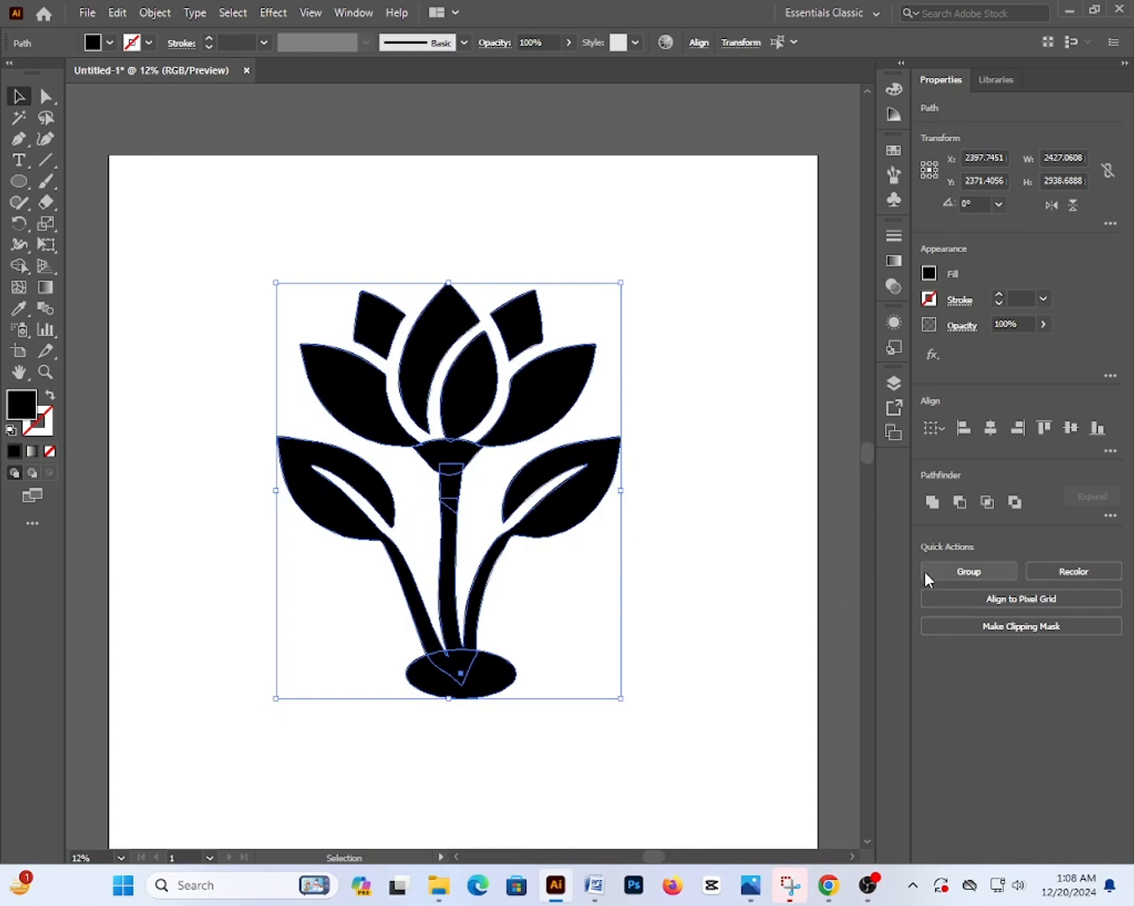
drag(663, 741, 199, 208)
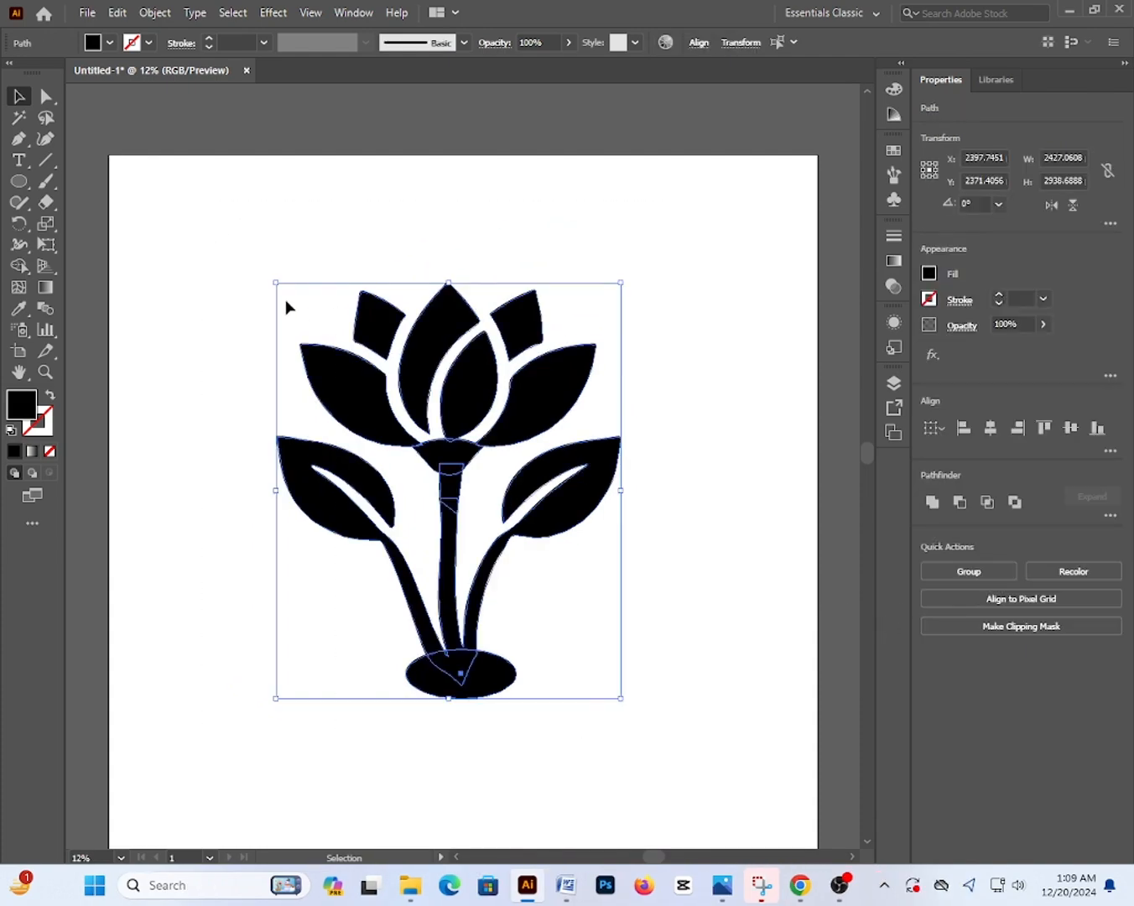
click(933, 501)
click(542, 632)
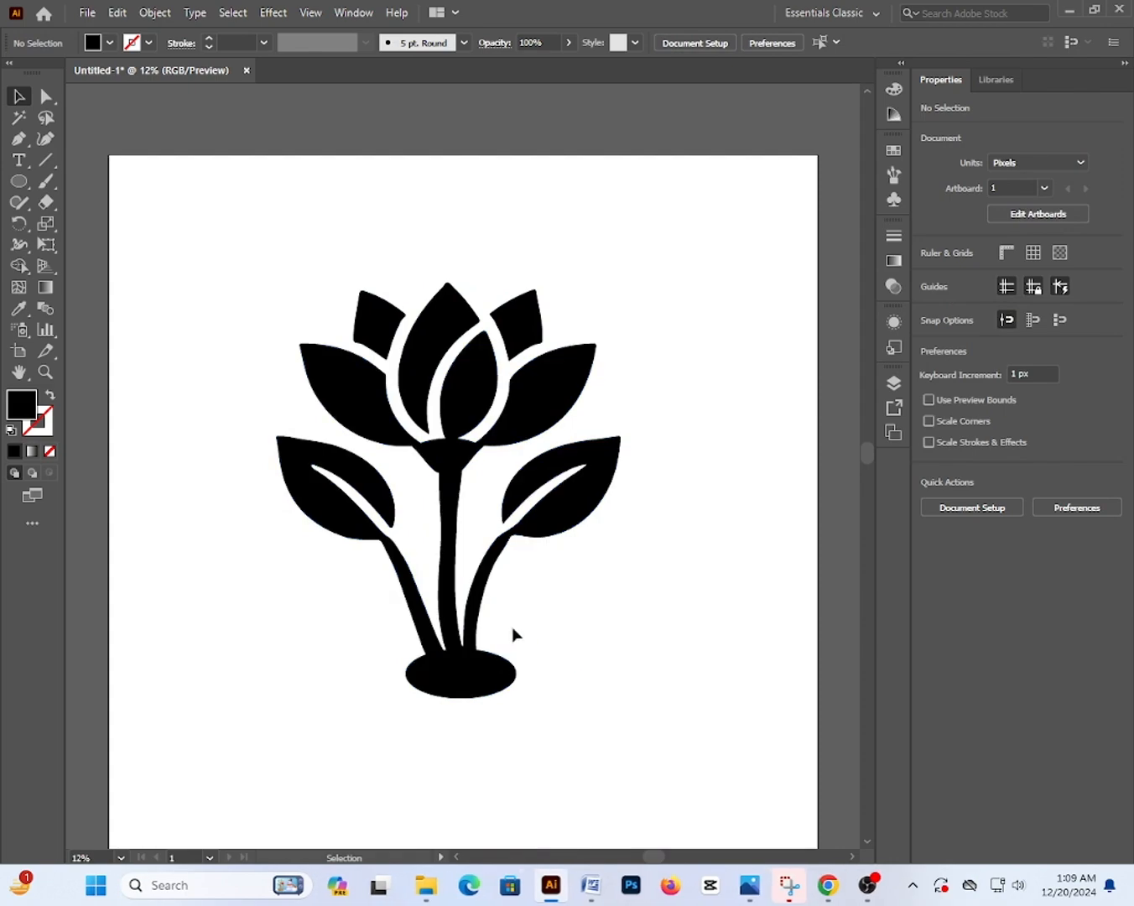
click(455, 577)
click(488, 736)
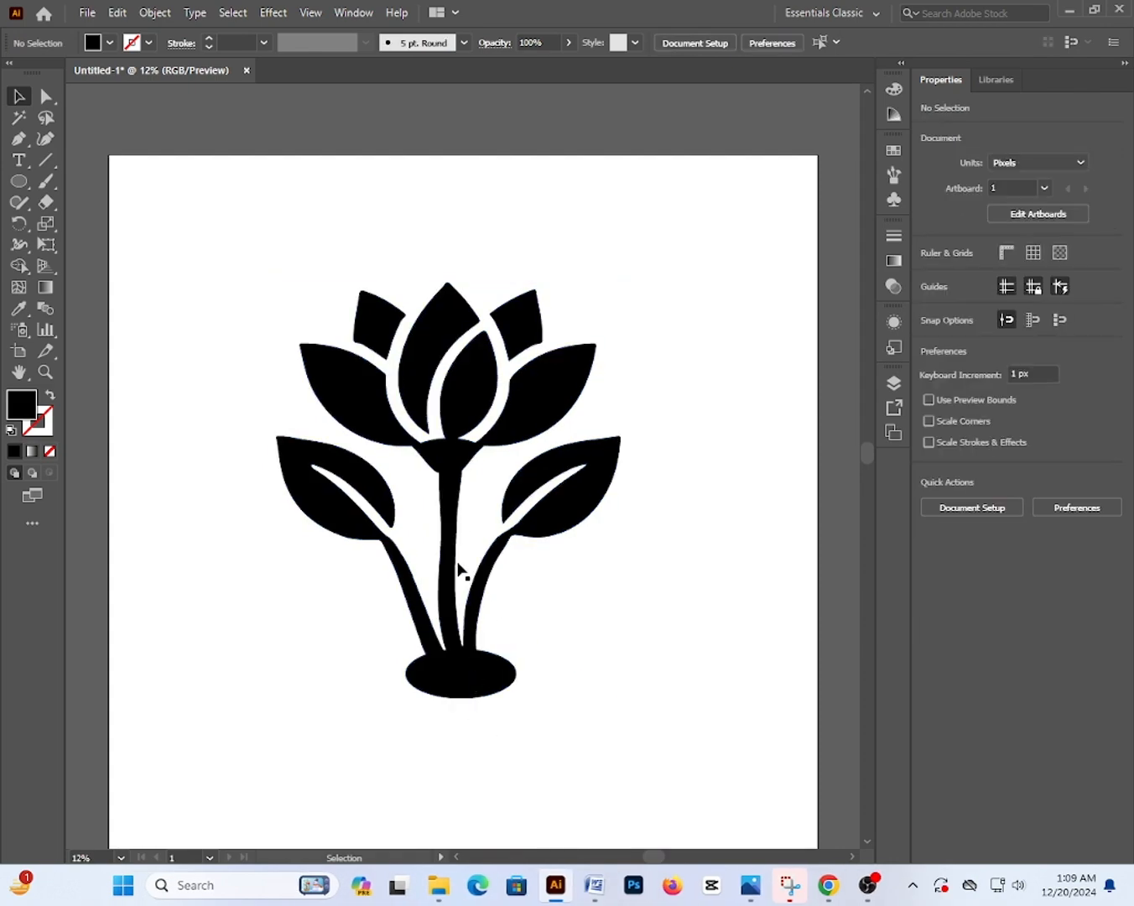
click(450, 542)
click(696, 661)
Select the whole united flower and scale it up proportionally from its centre to nearly fill the artboard's height.
scroll(587, 676, down, 1)
key(ctrl+a)
click(1095, 701)
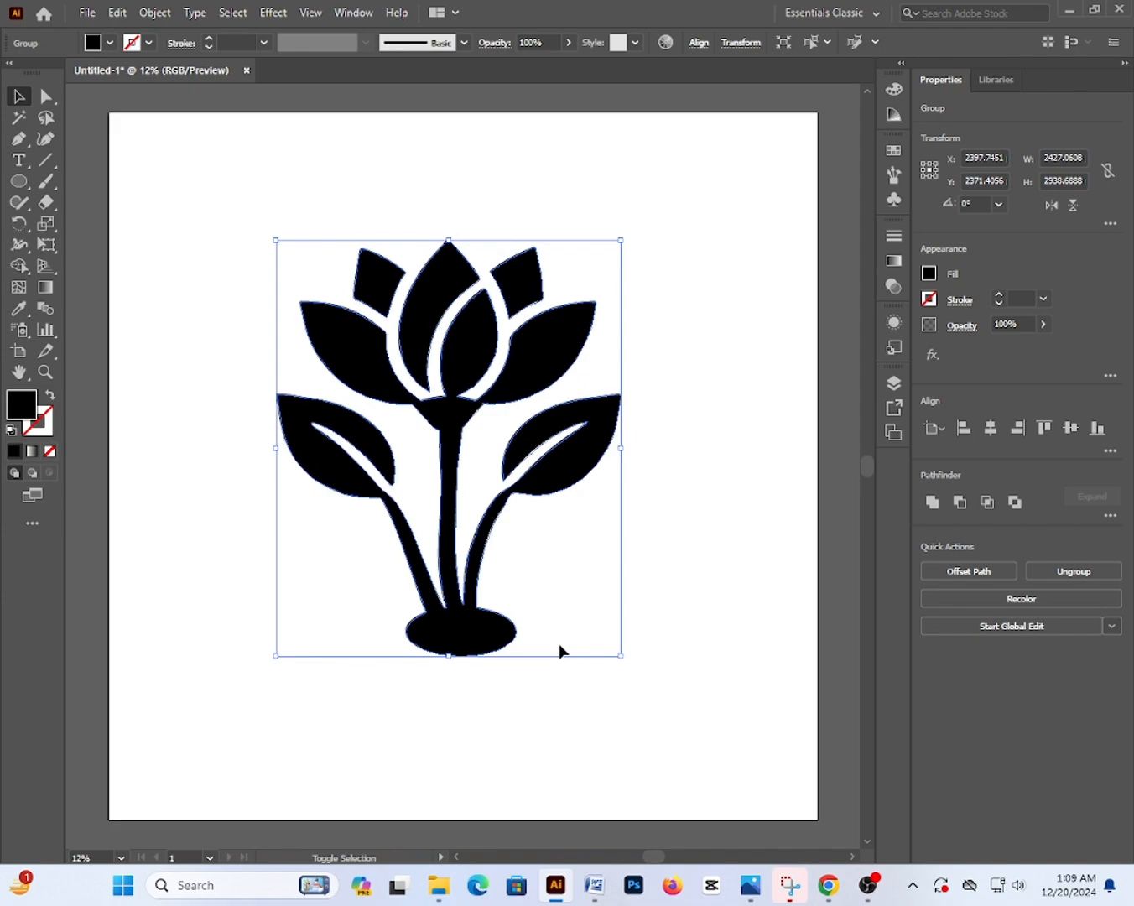
drag(621, 655, 733, 746)
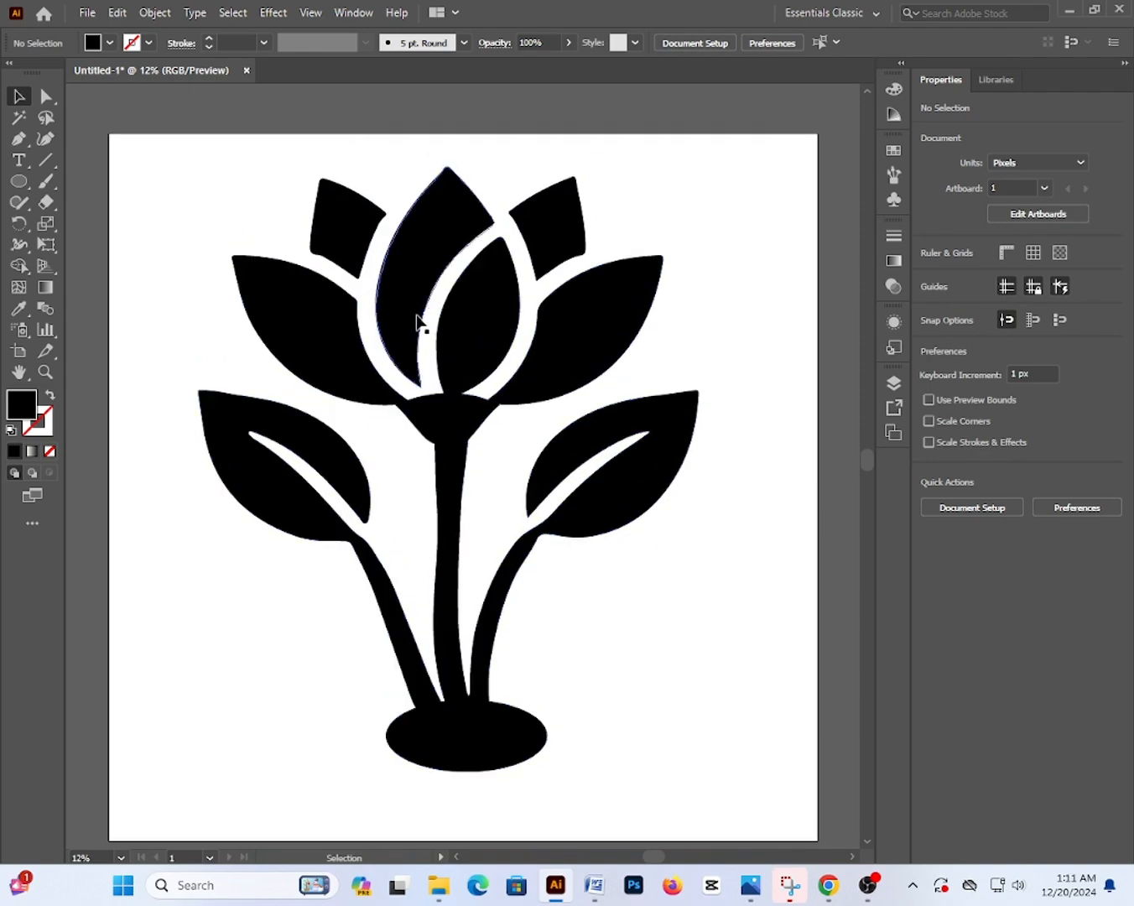
Save the document to the Desktop as an Illustrator EPS file named "Flower Icon 01".
click(86, 13)
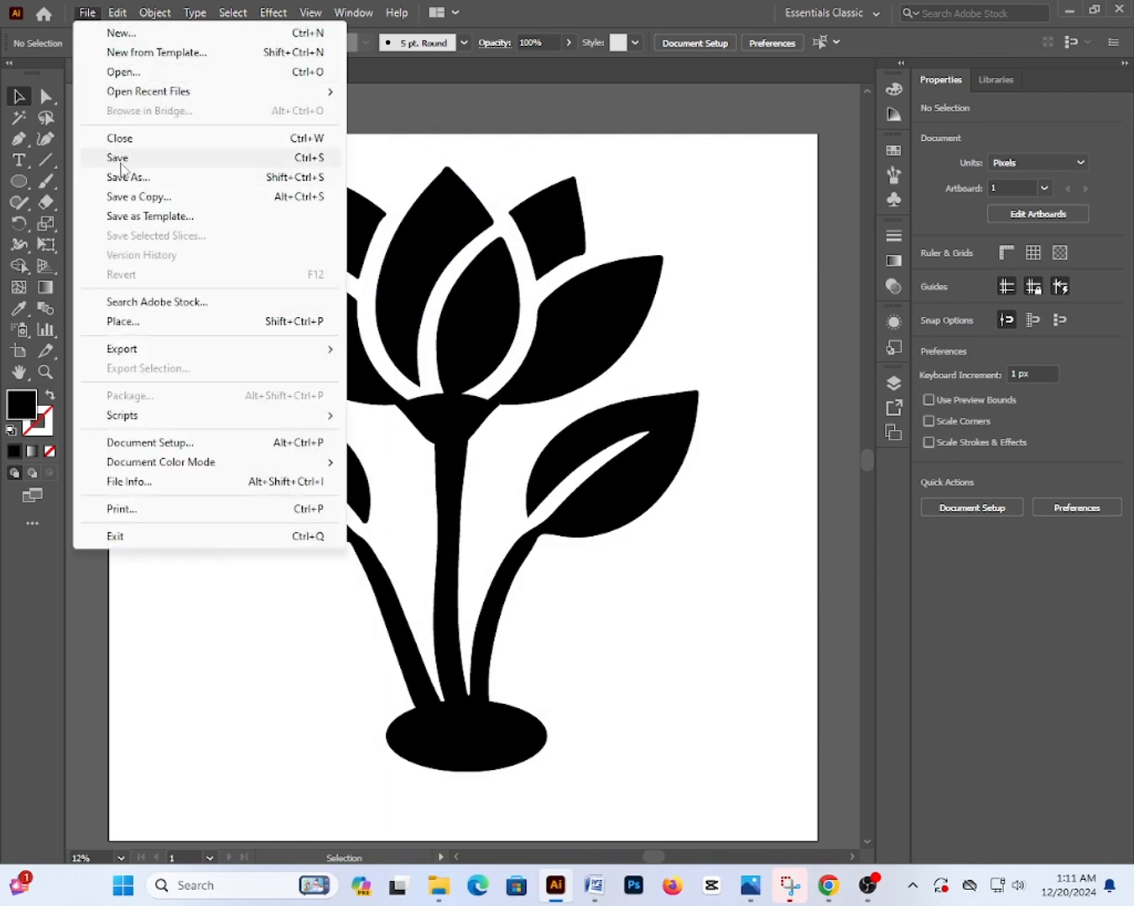
click(118, 178)
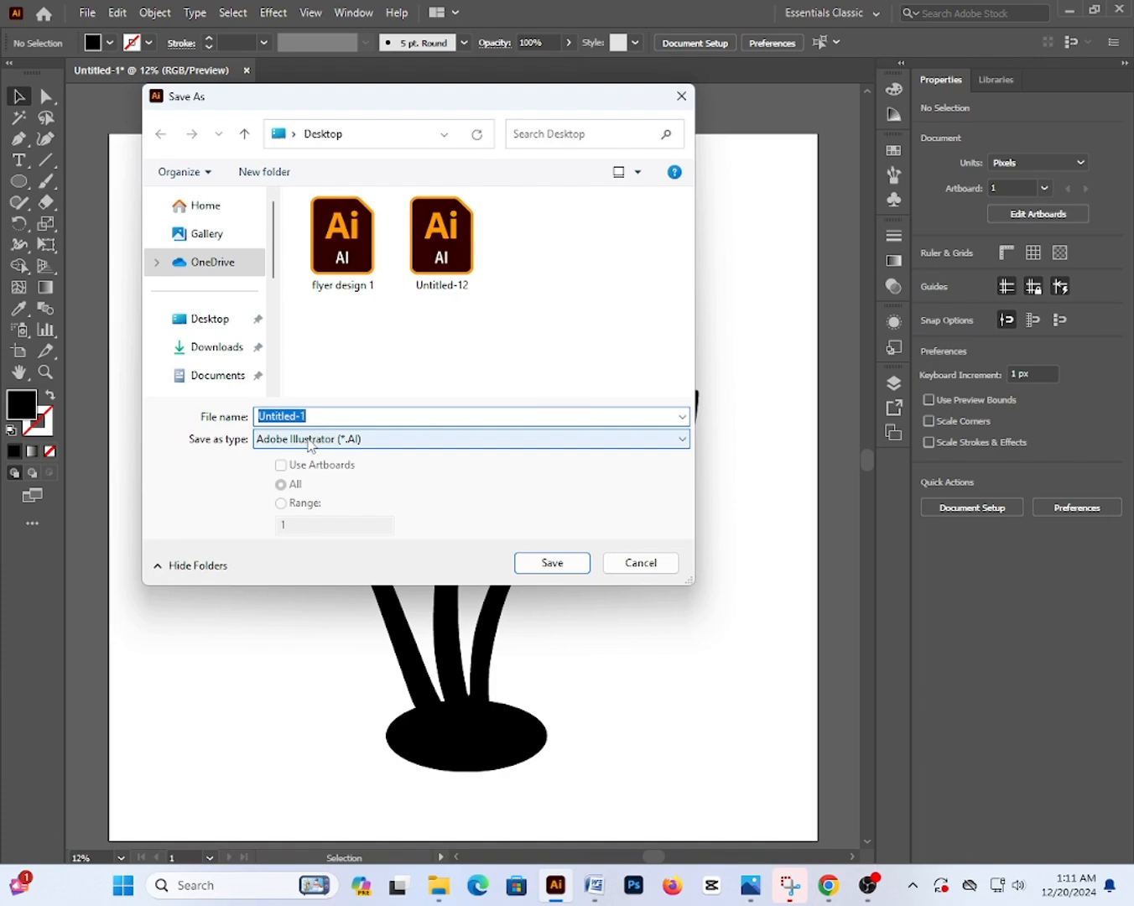
click(323, 440)
click(323, 485)
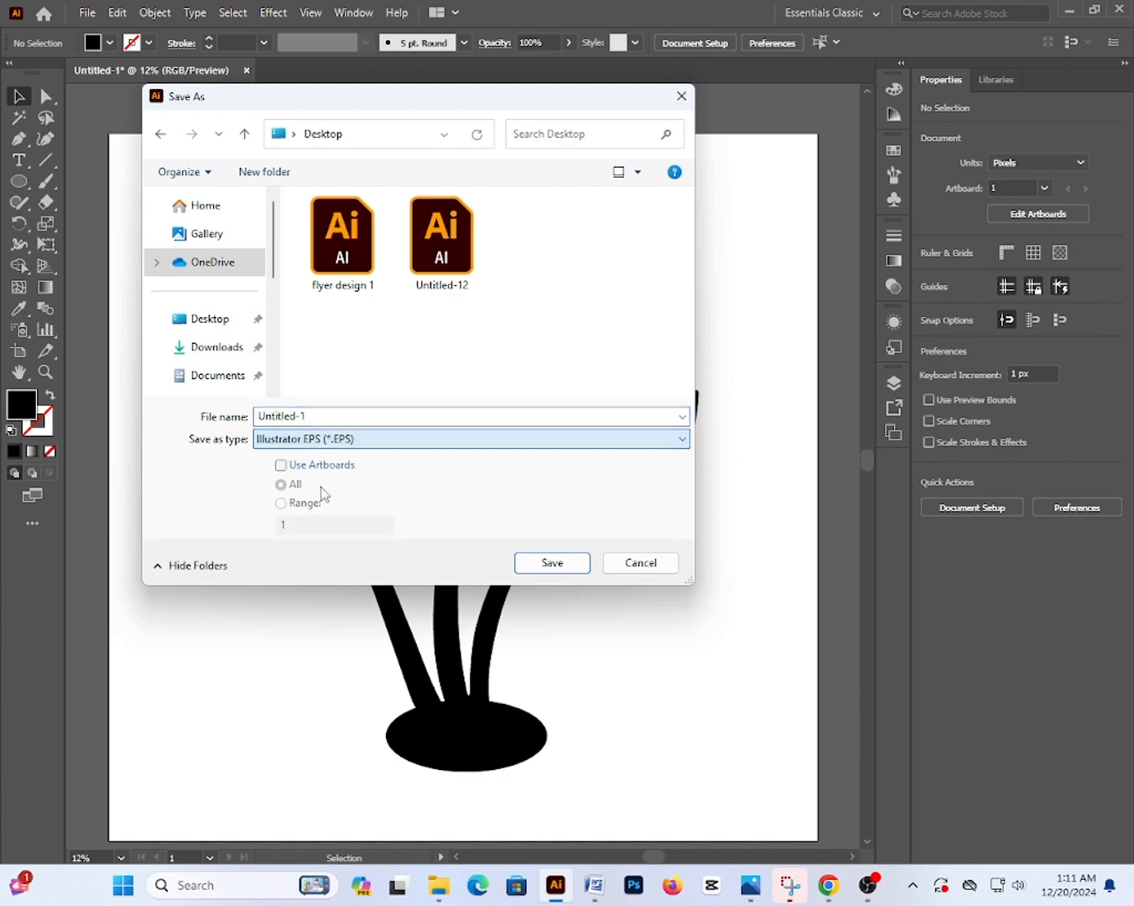
double_click(326, 417)
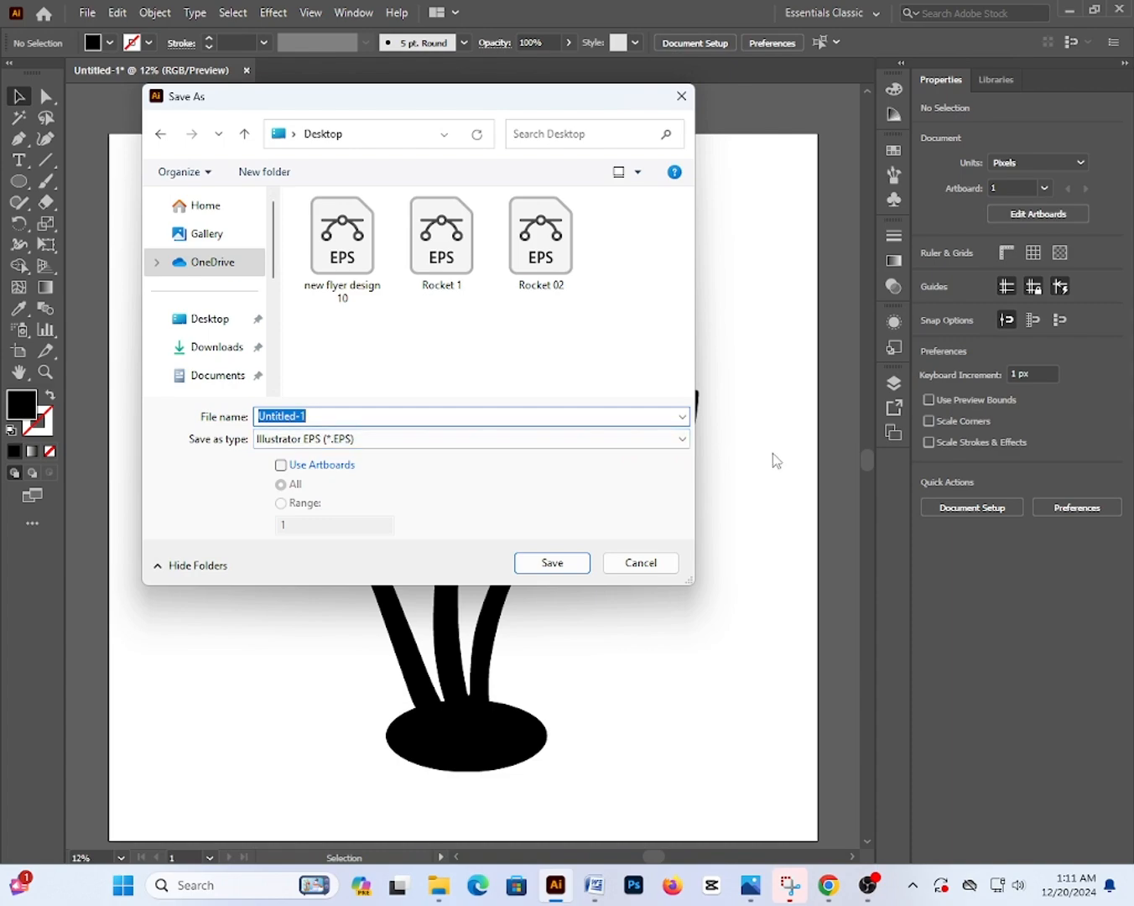
text(Flower Icon 01)
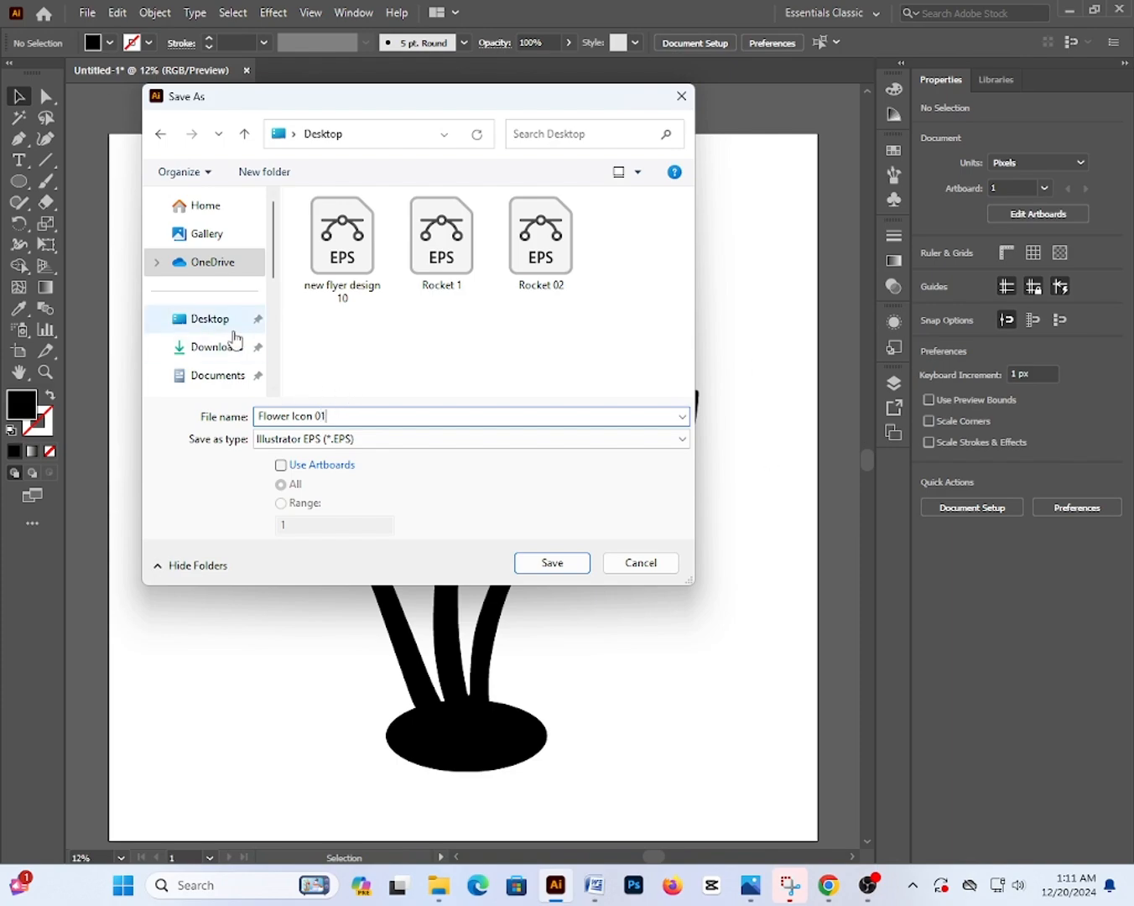
click(227, 325)
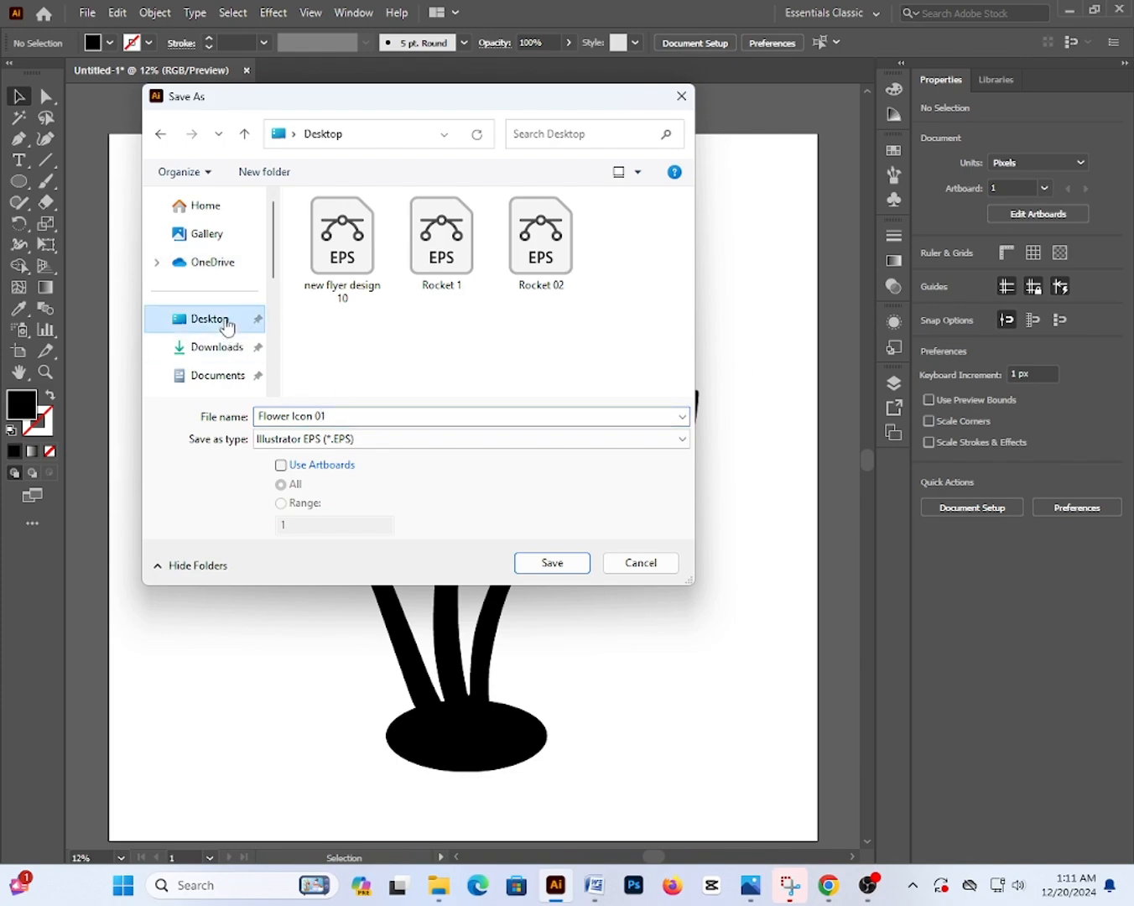
click(551, 564)
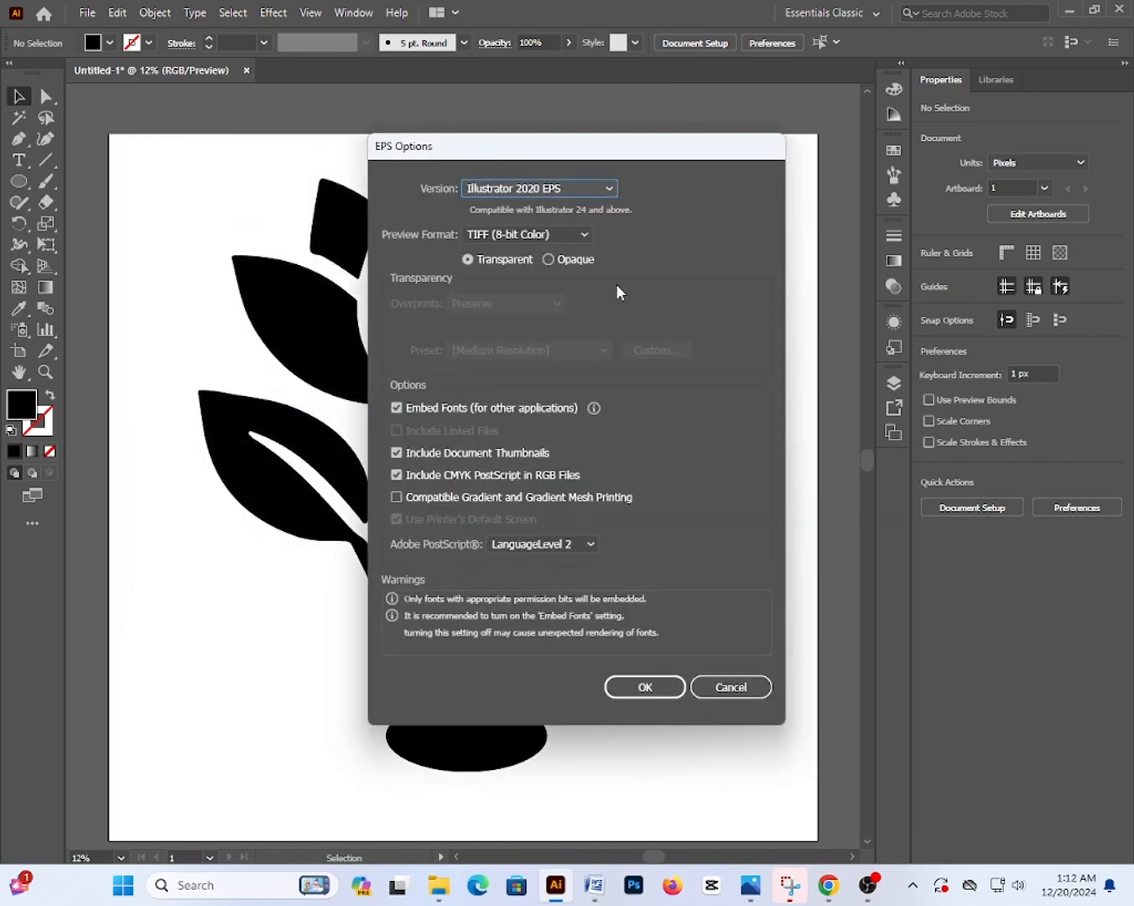
Set the EPS version to Illustrator 10 EPS and finish saving the file.
drag(670, 160, 629, 191)
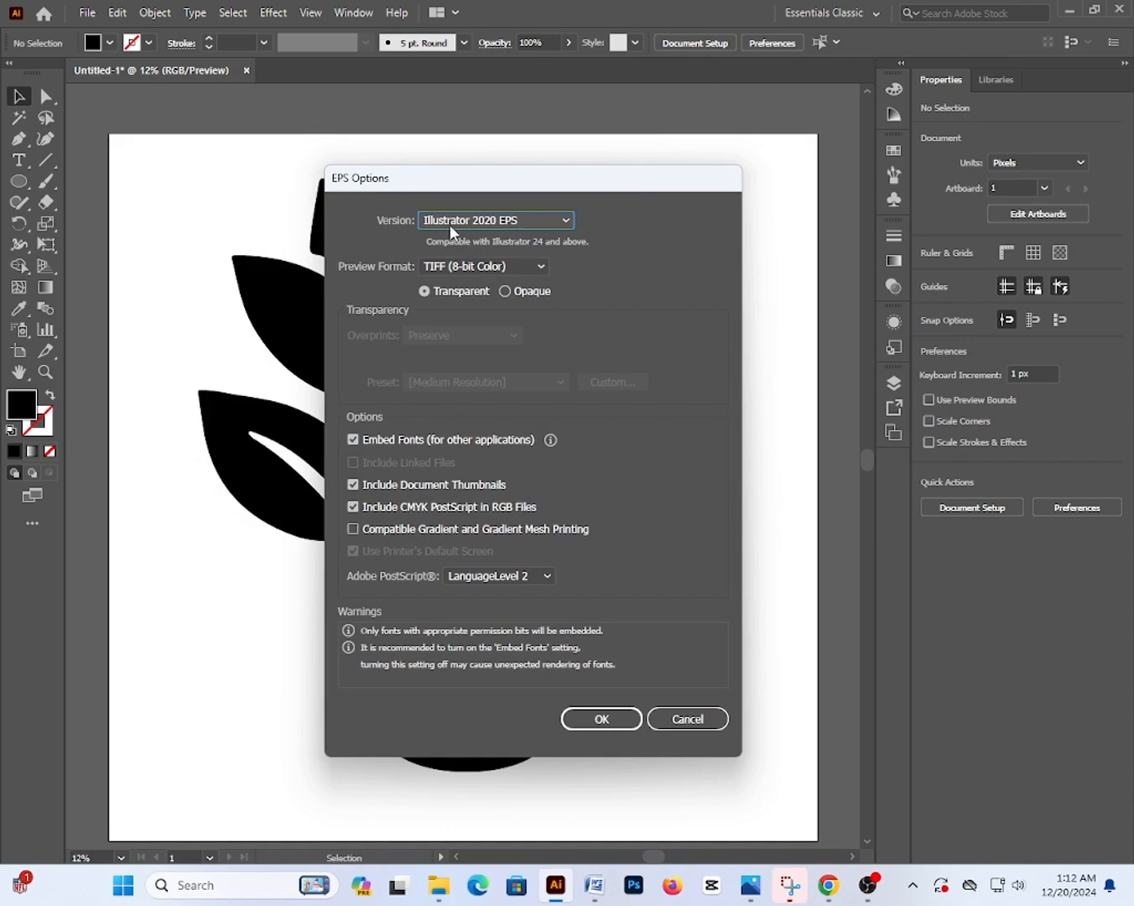
click(498, 221)
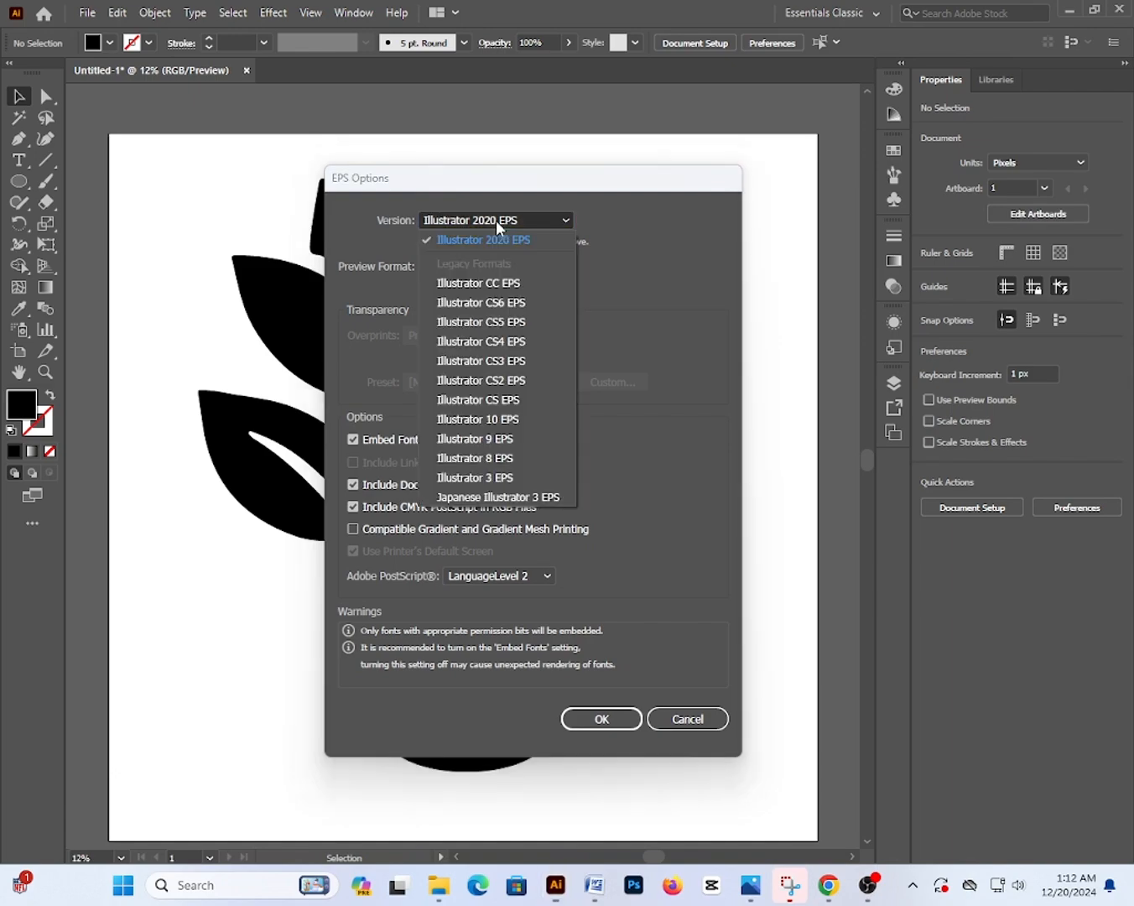
click(515, 429)
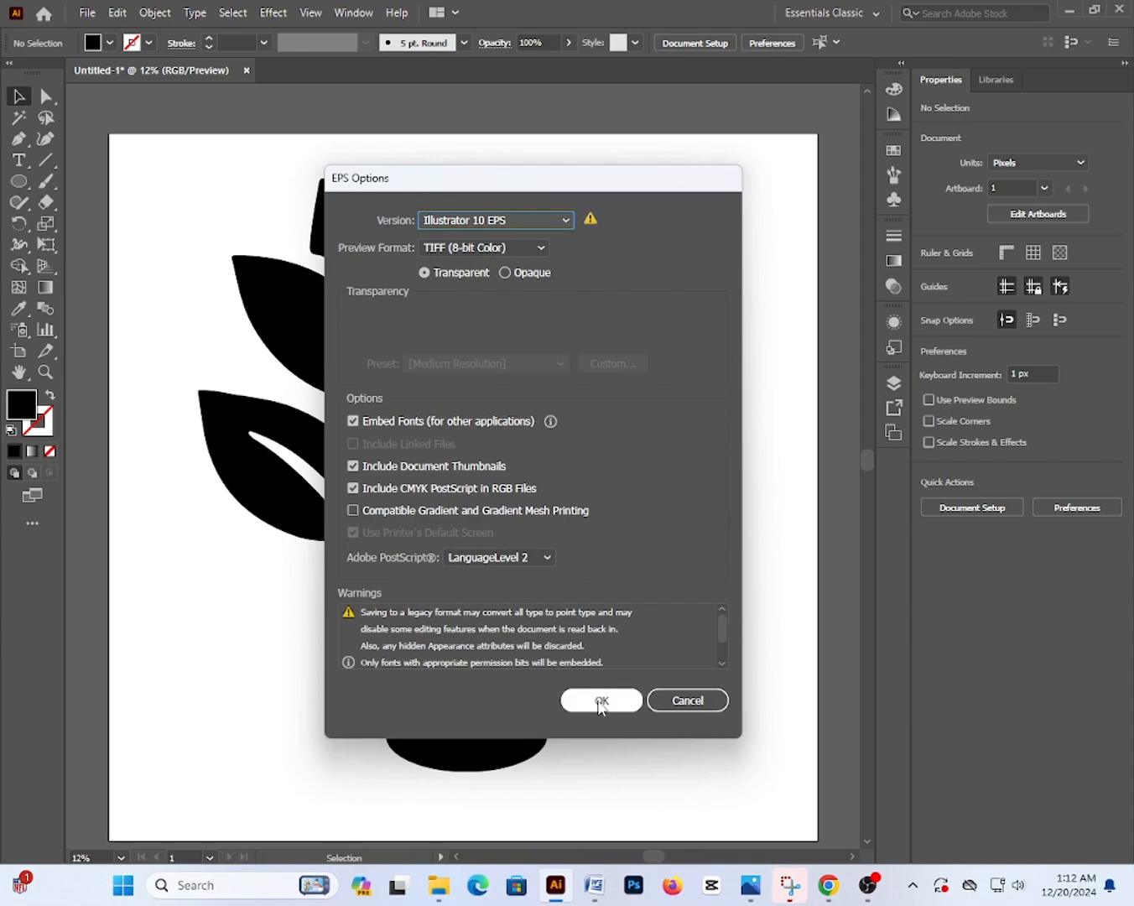
click(602, 701)
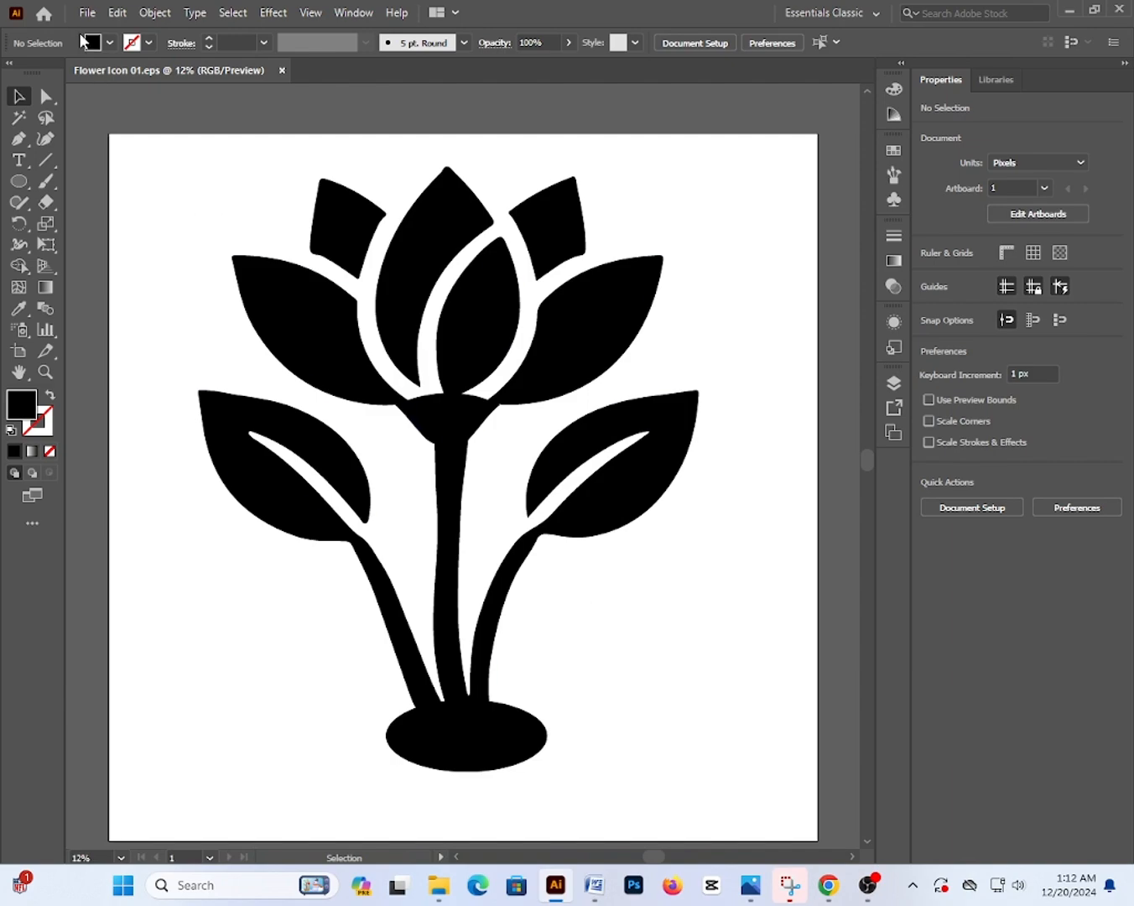
Export the flower artwork through Save for Web as a JPEG named "Flower-Icon-01" on the Desktop.
click(87, 12)
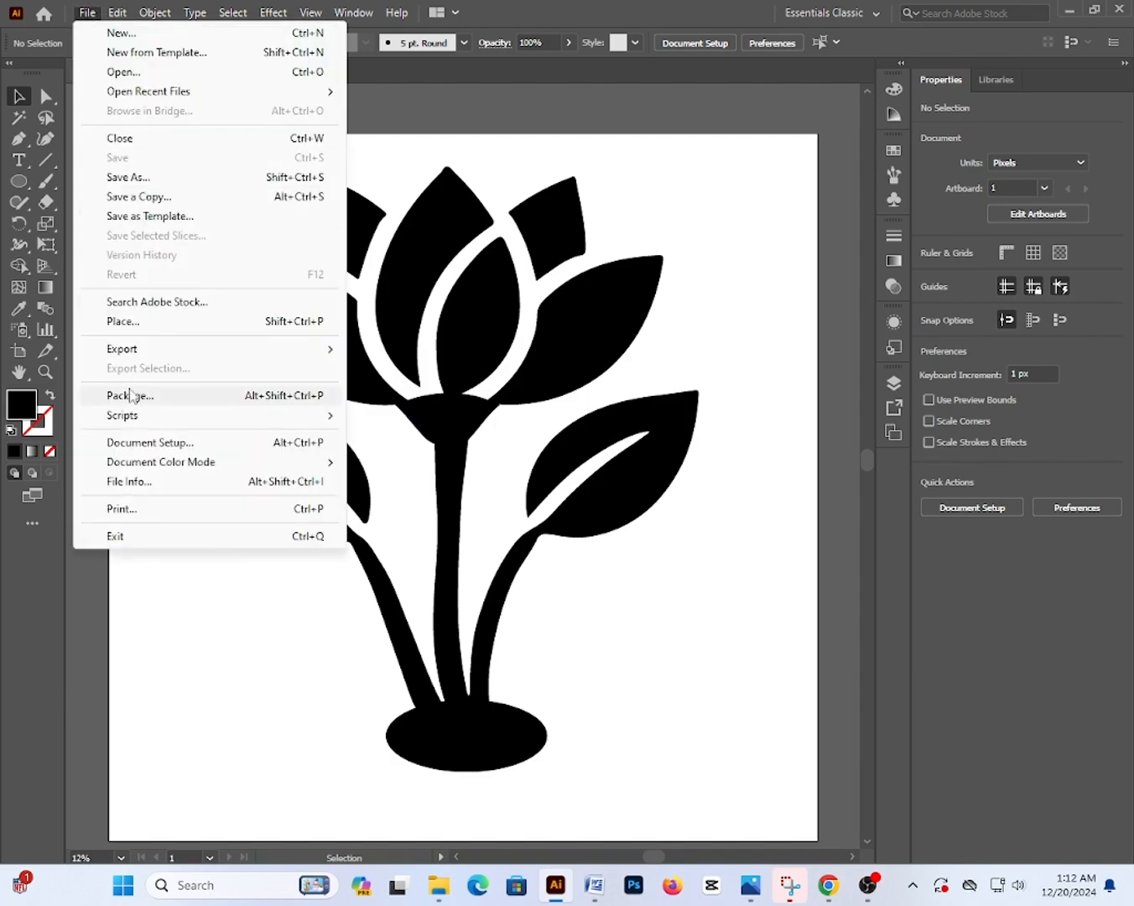
mouse_move(133, 352)
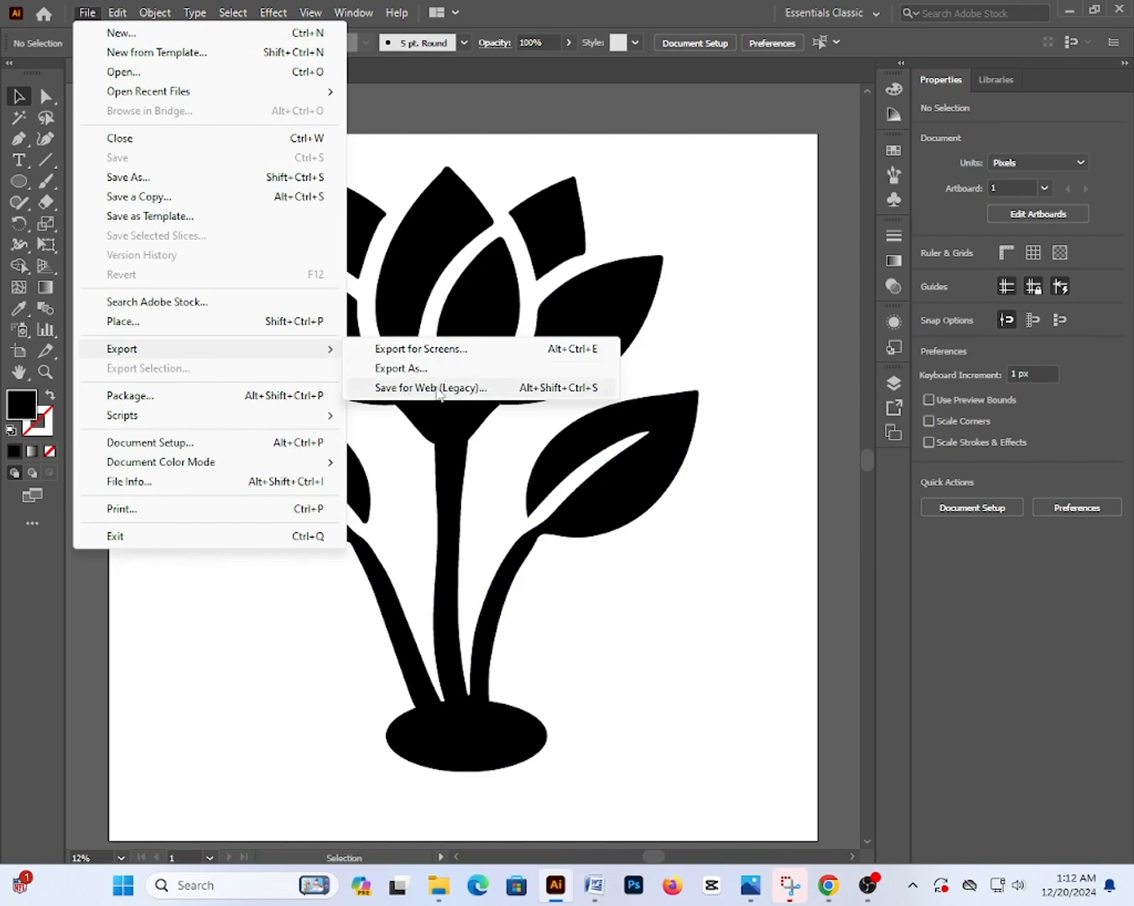
click(438, 390)
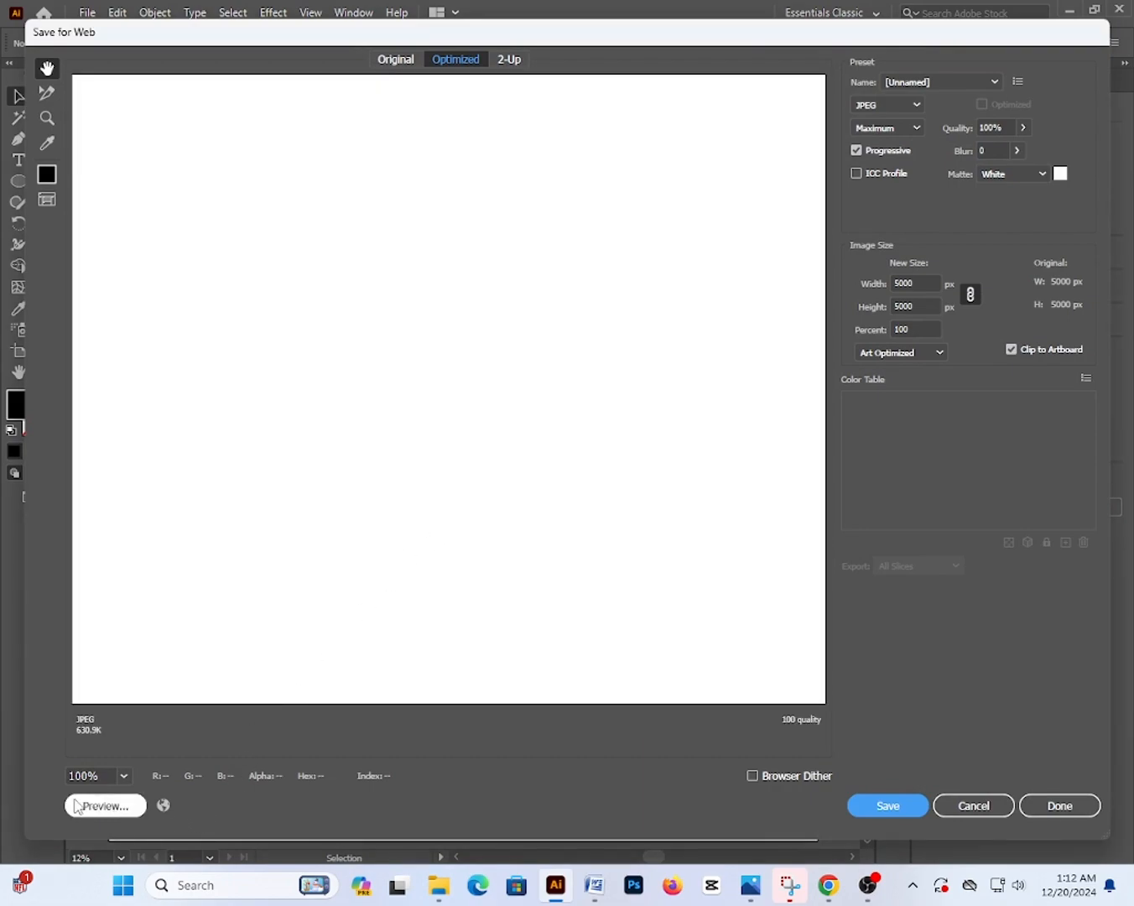
click(123, 778)
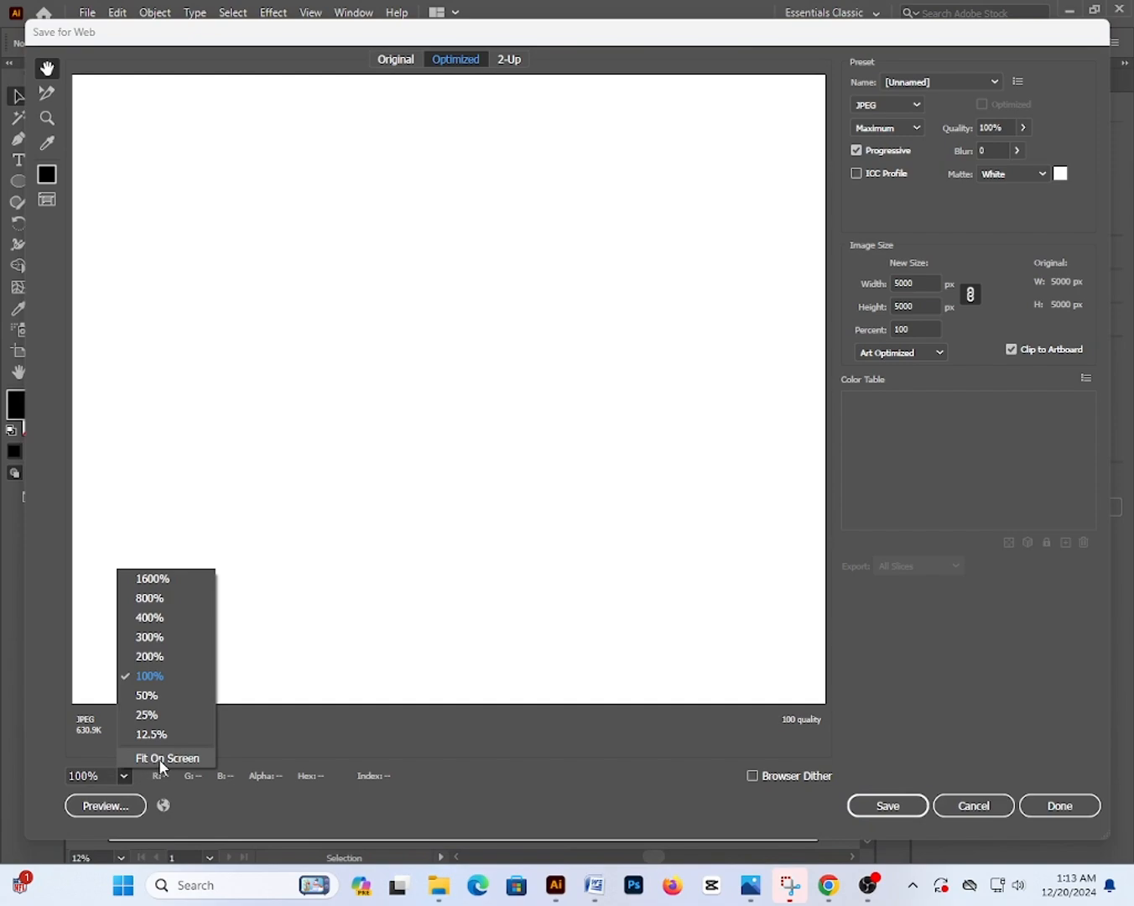
click(161, 758)
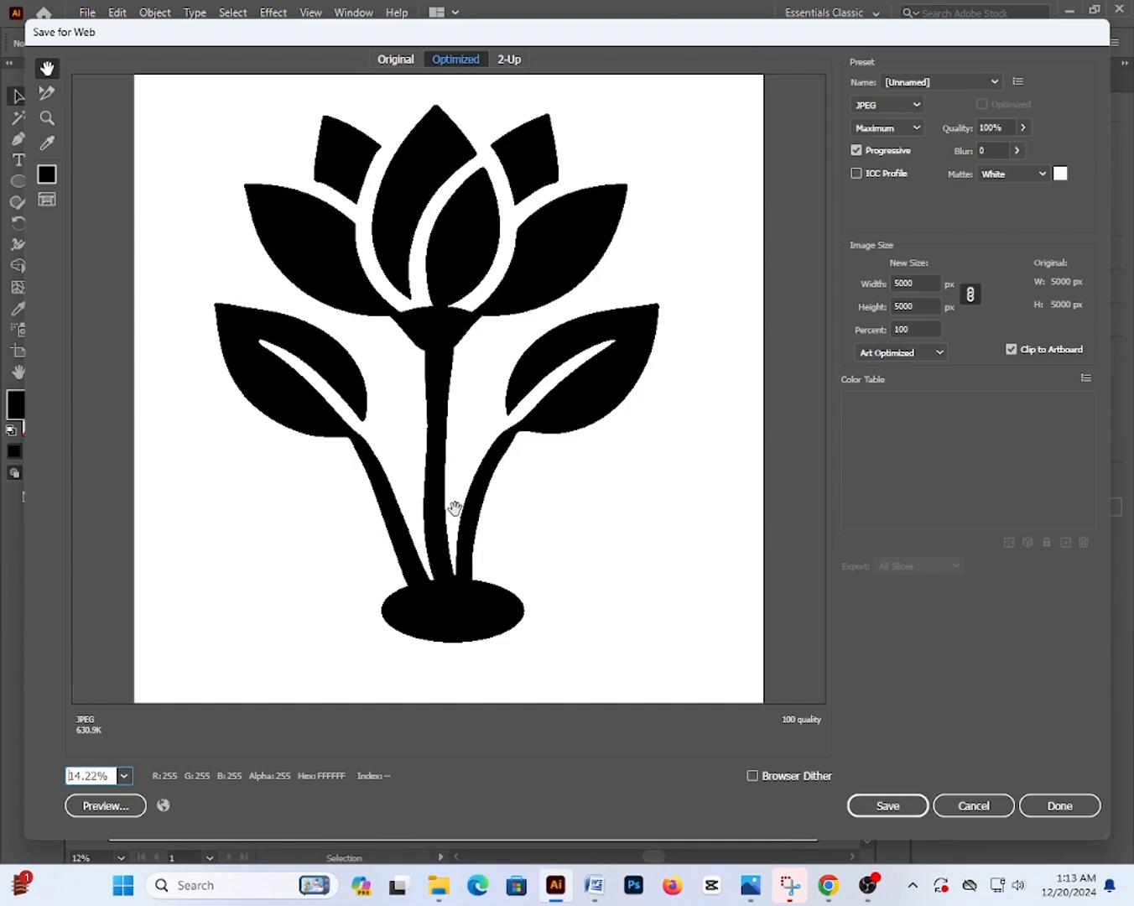
click(890, 806)
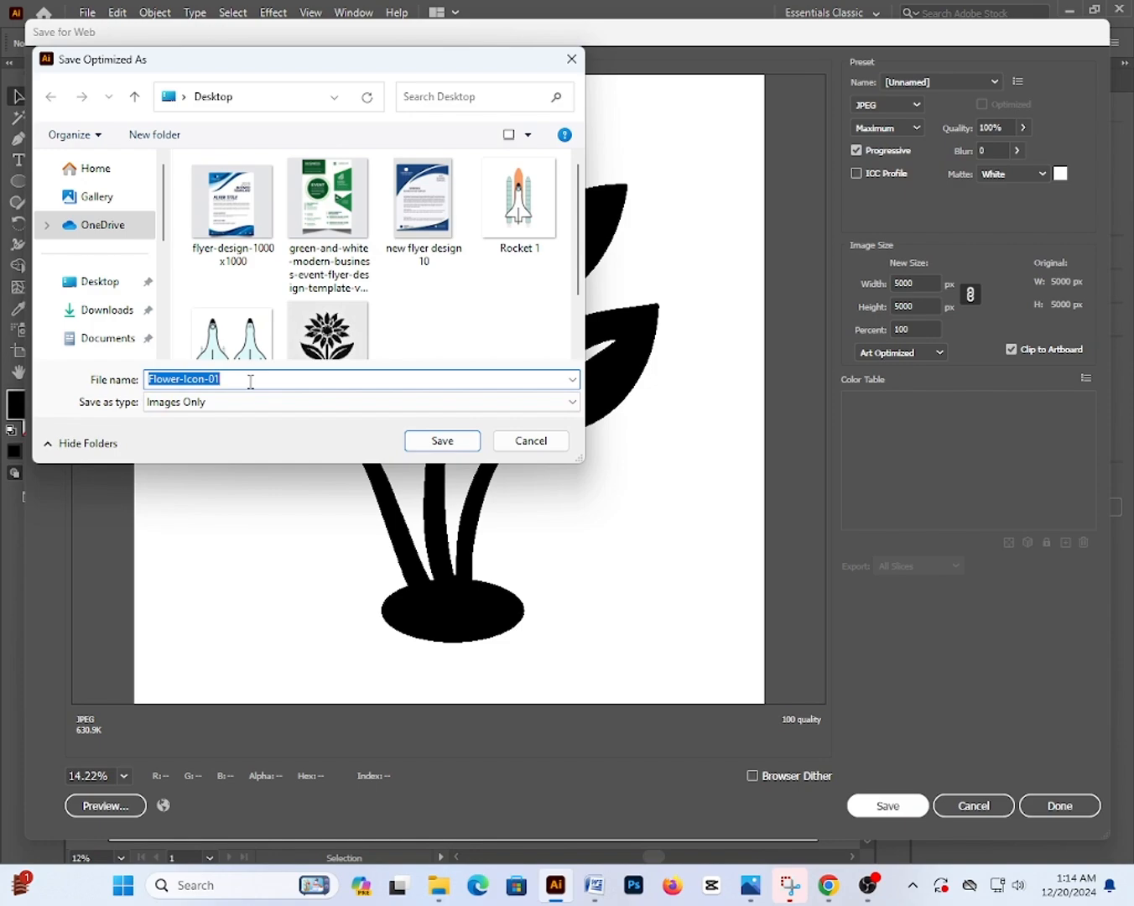
click(438, 442)
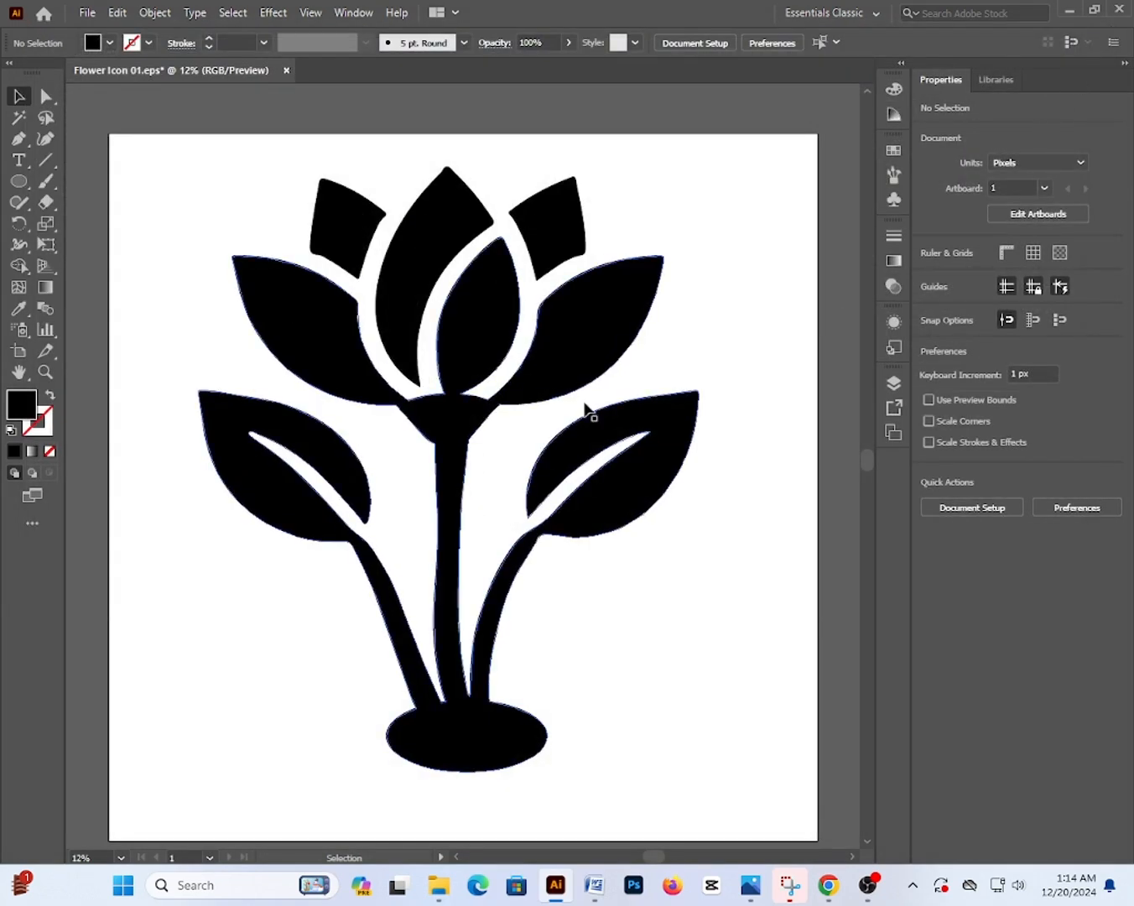
Close Illustrator without saving further changes to the flower document, and close the Screenshots folder window.
click(1119, 10)
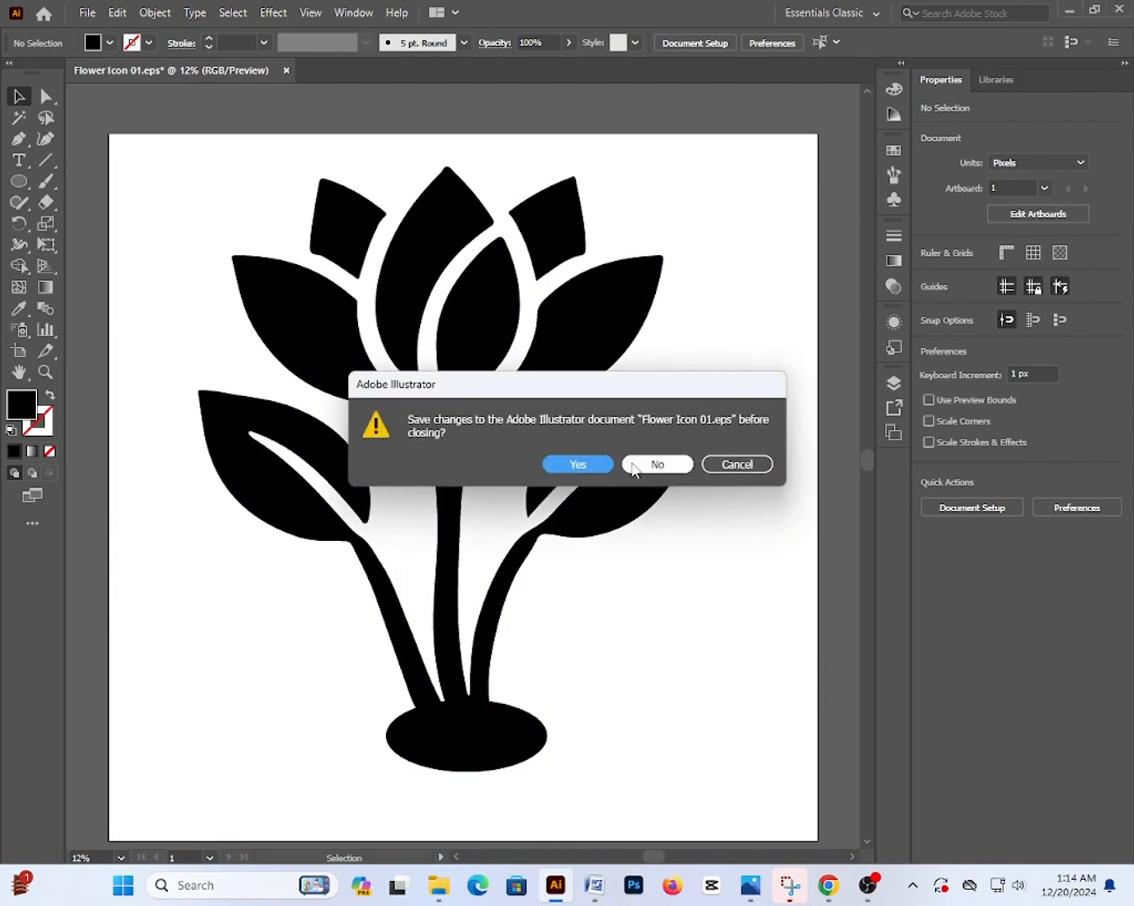
click(655, 471)
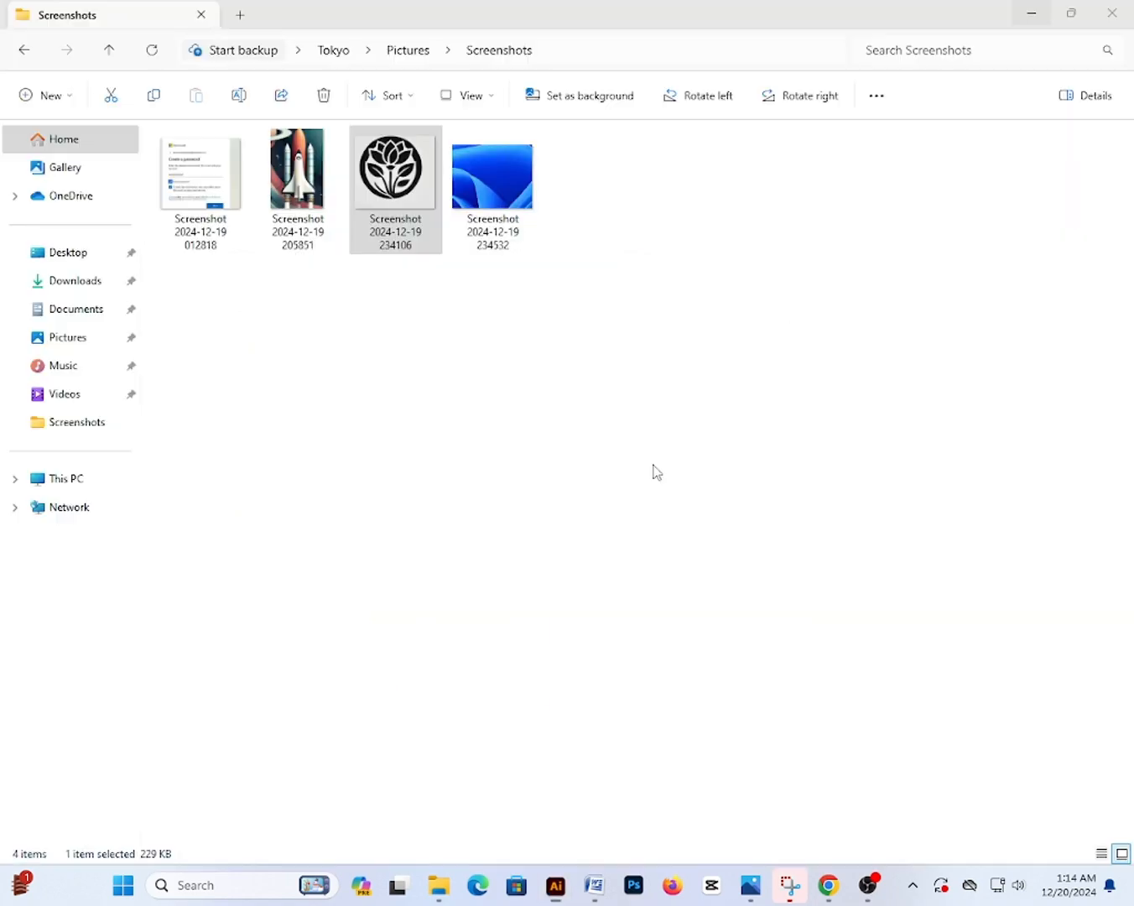
click(1112, 12)
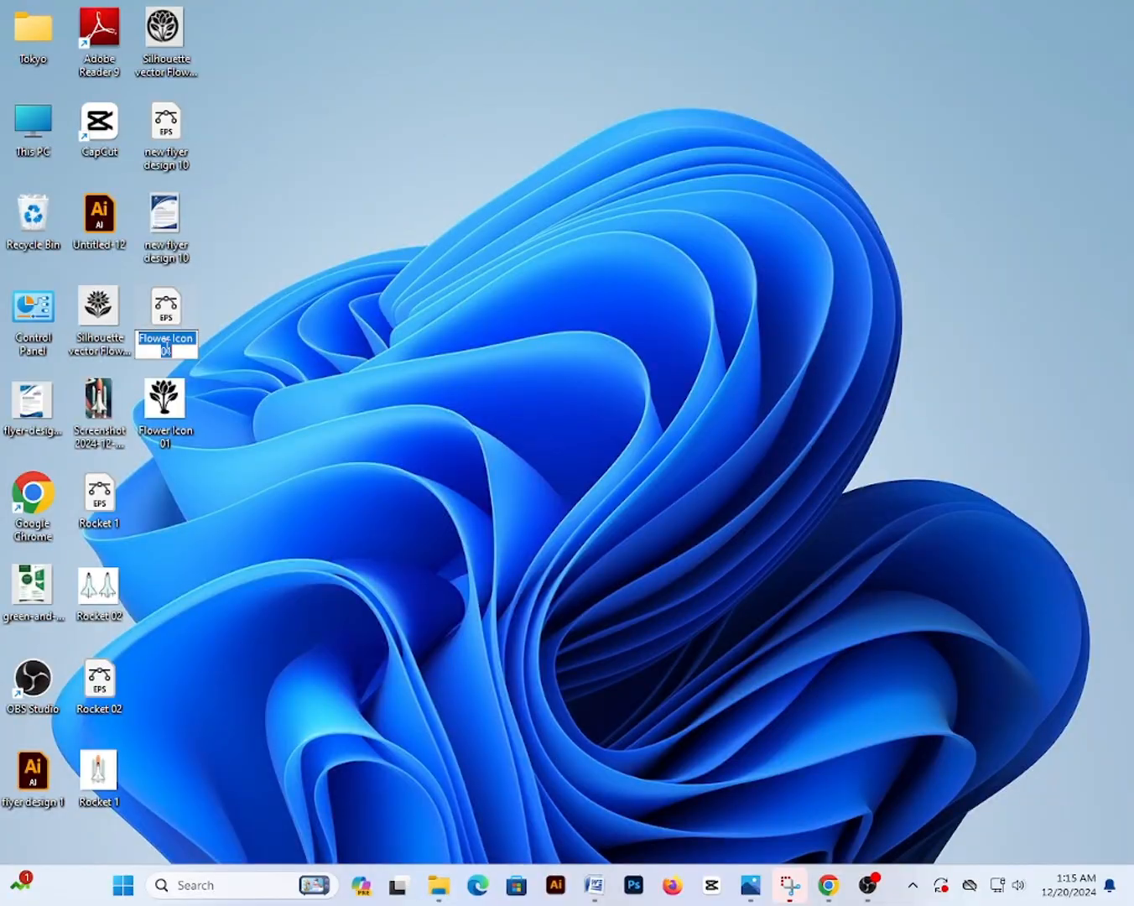
Rename the exported flower JPEG on the desktop to "Flower Icon 01" so it matches the EPS file's name.
key(Return)
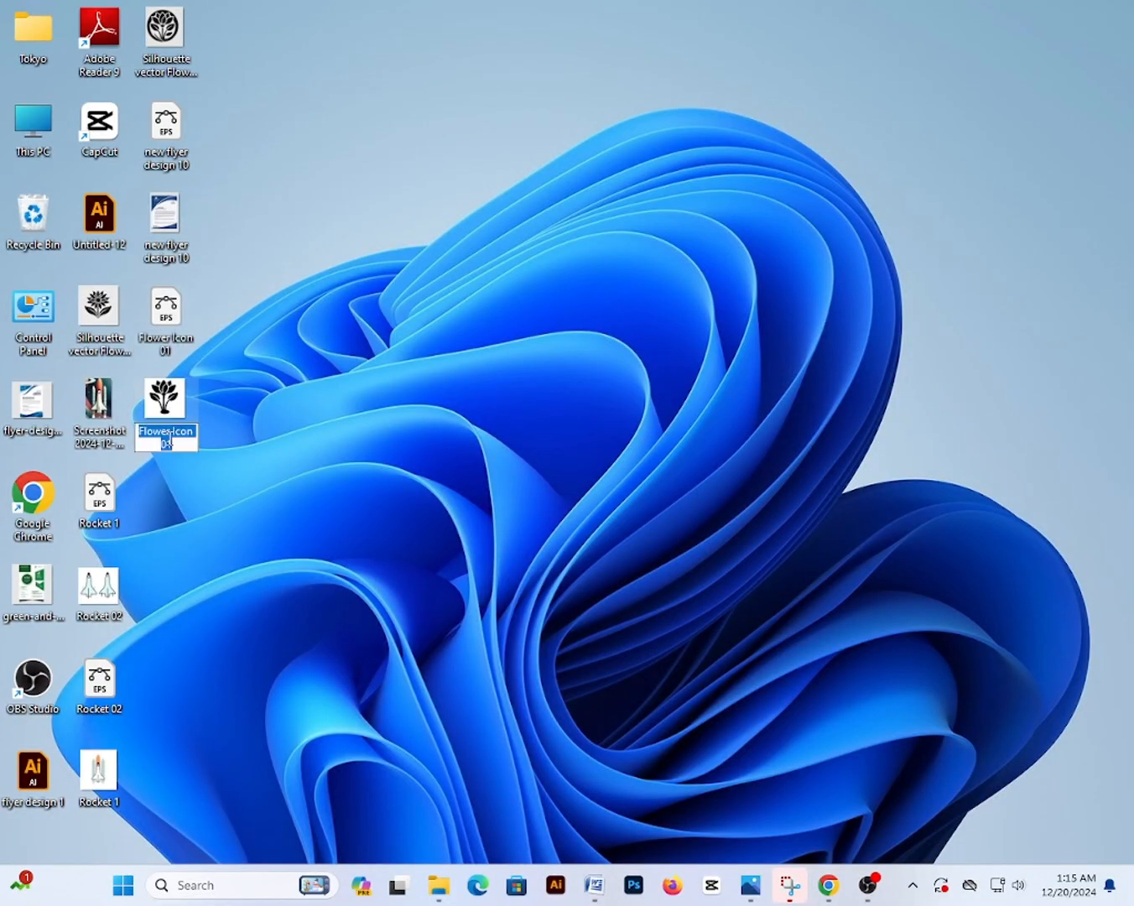
click(167, 442)
key(Return)
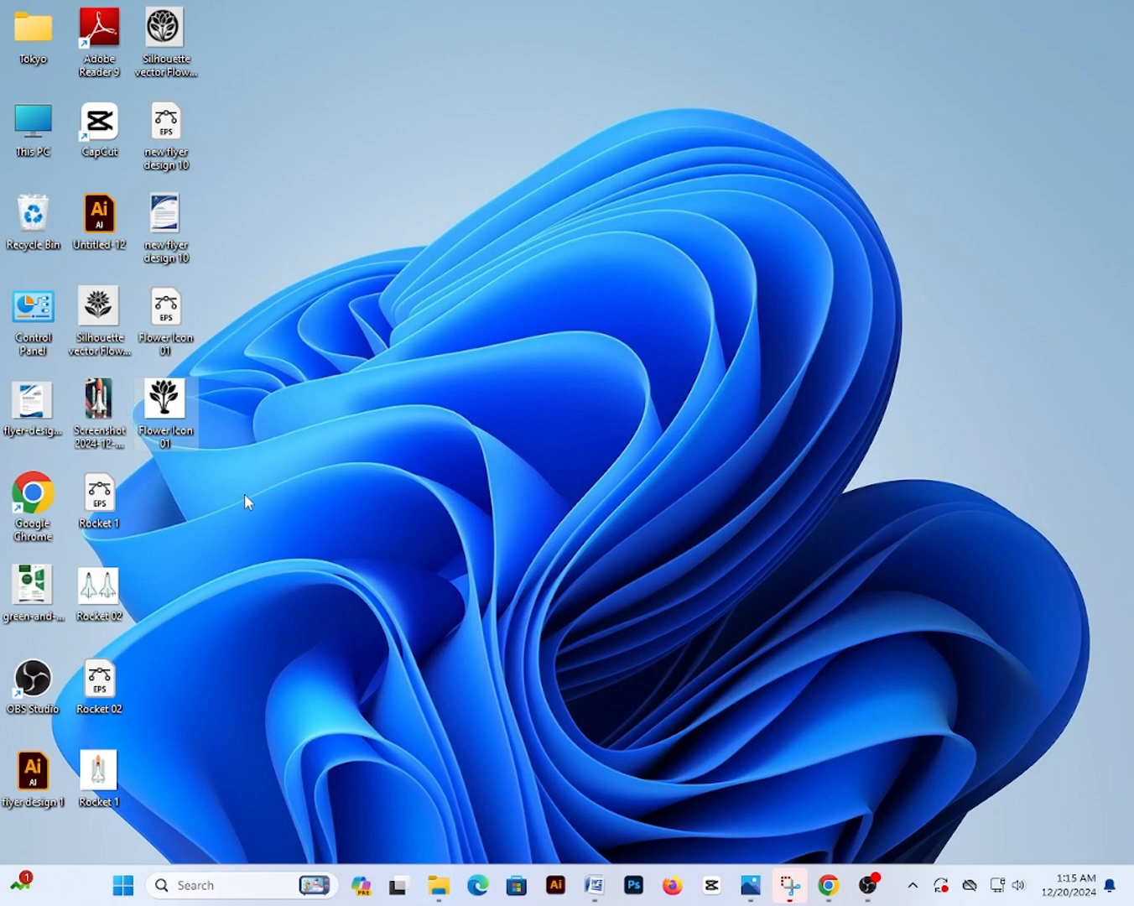
Open the Freepik Contributor site in a maximized Firefox window, declining the default browser offer.
click(673, 889)
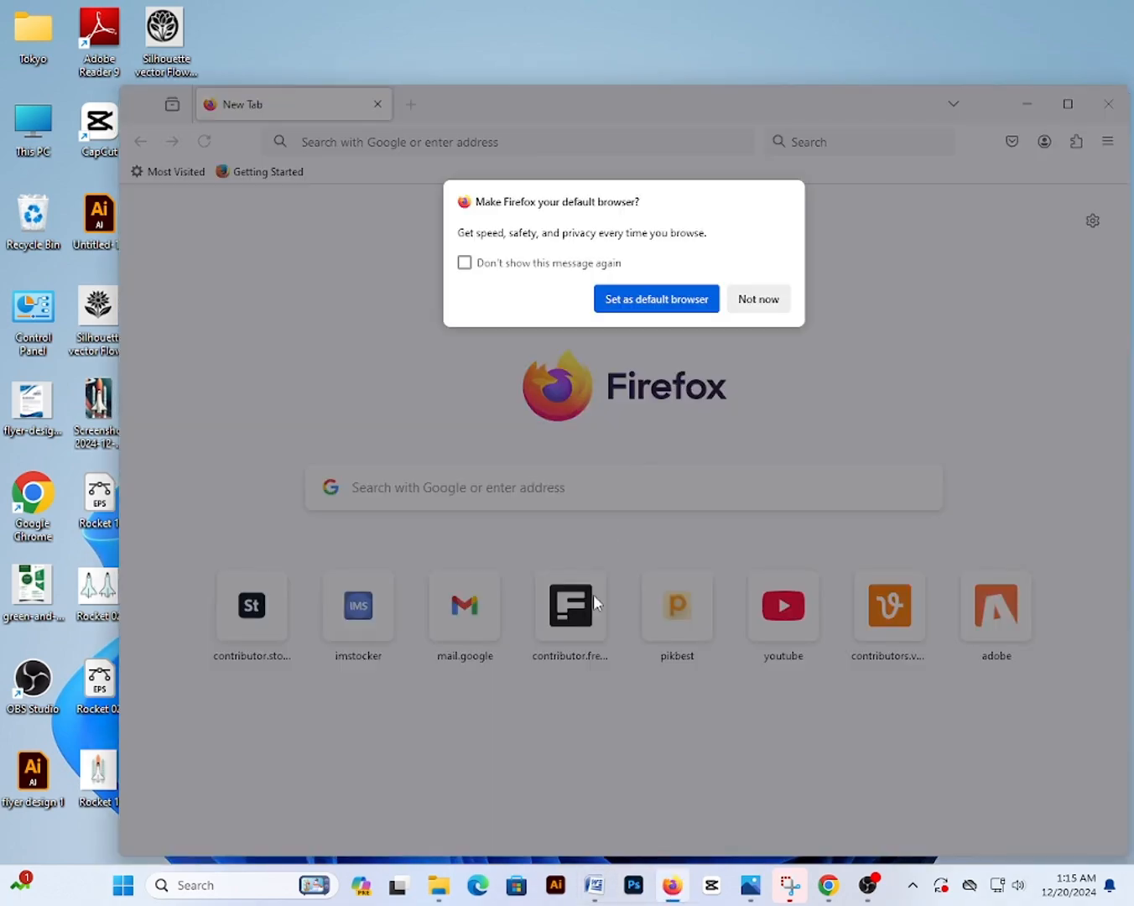
click(760, 299)
click(571, 637)
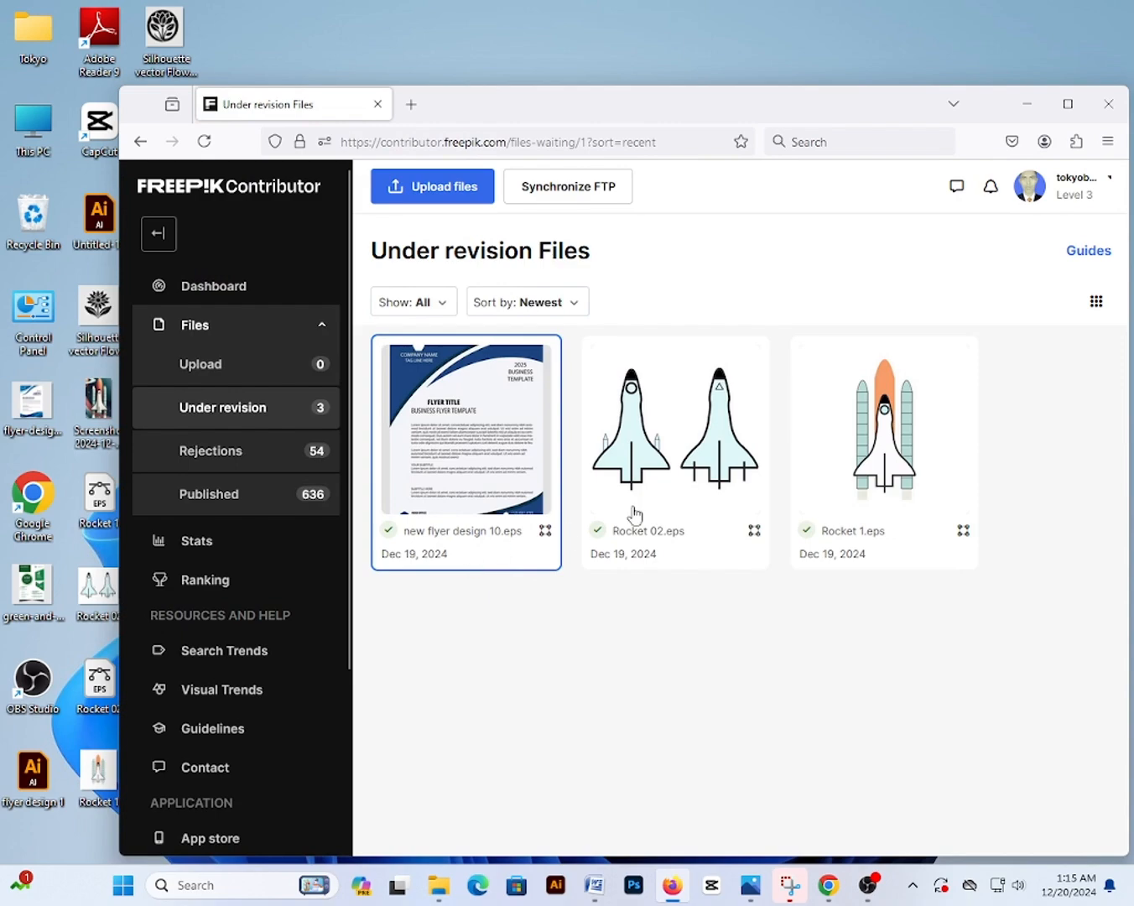
click(1065, 103)
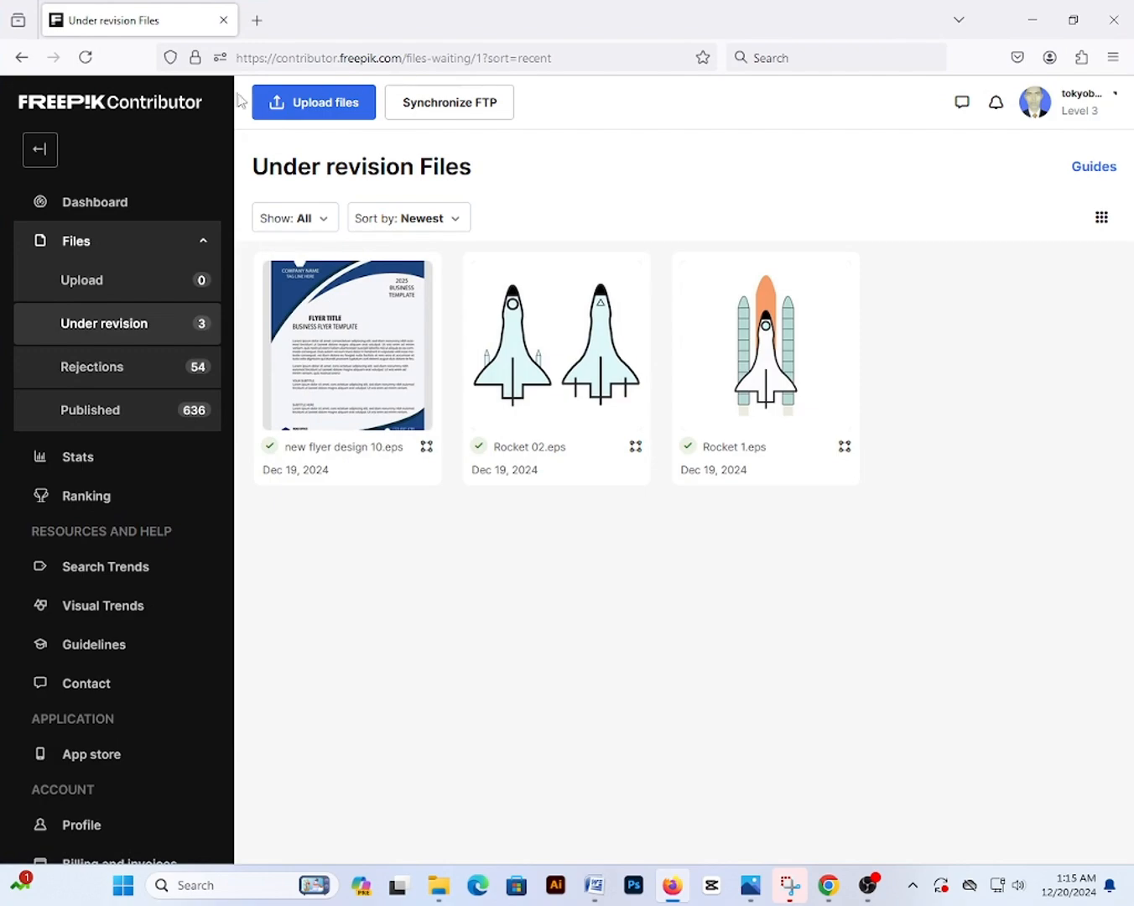
Upload the Flower Icon 01 EPS and JPG files from the desktop to Freepik Contributor and open the uploaded files list.
click(297, 105)
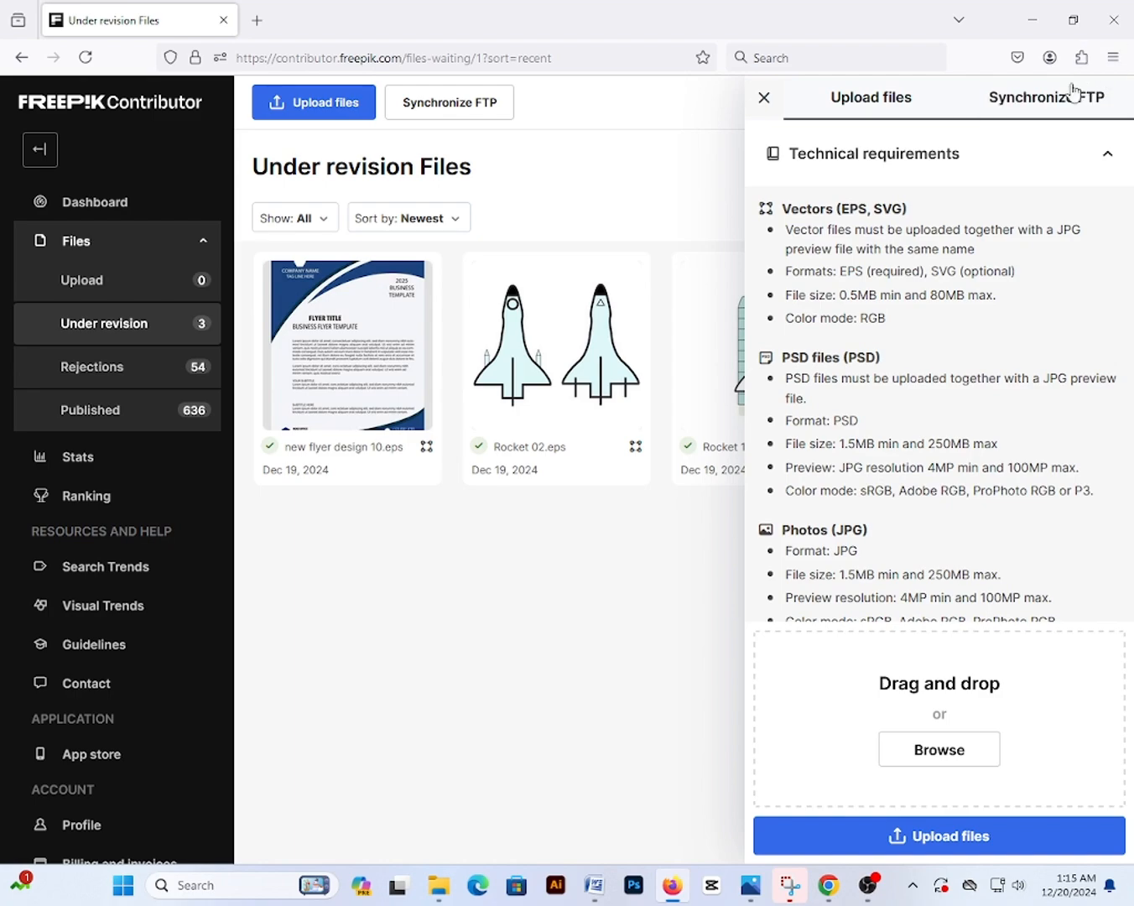
click(1038, 22)
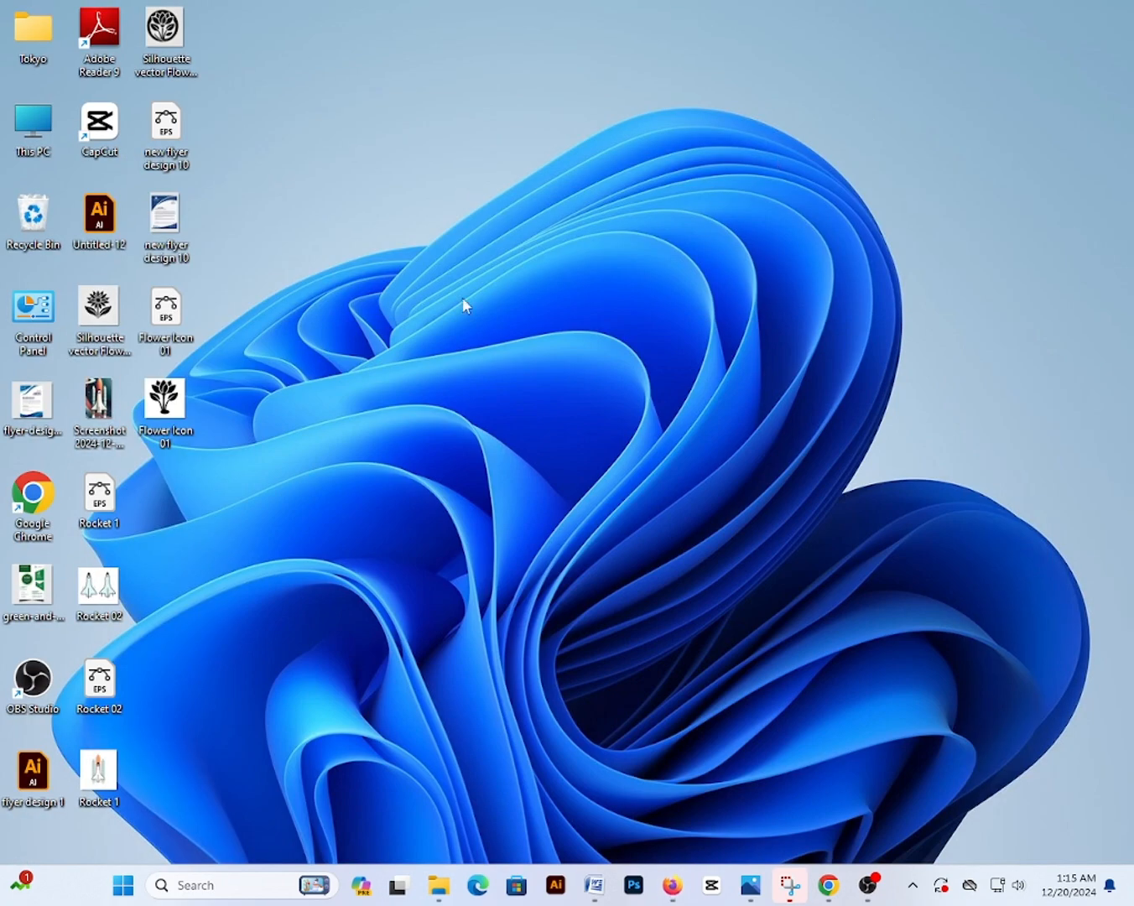
drag(208, 453, 927, 404)
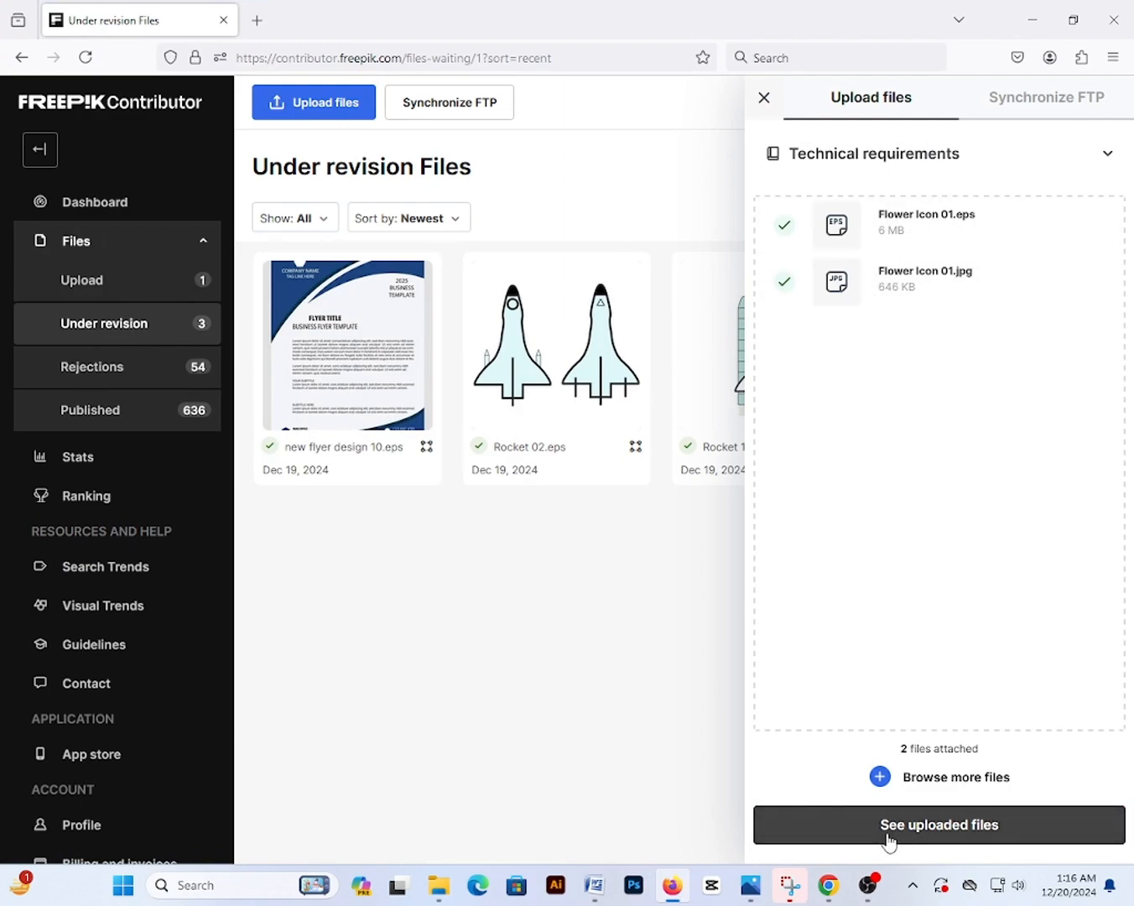
click(941, 829)
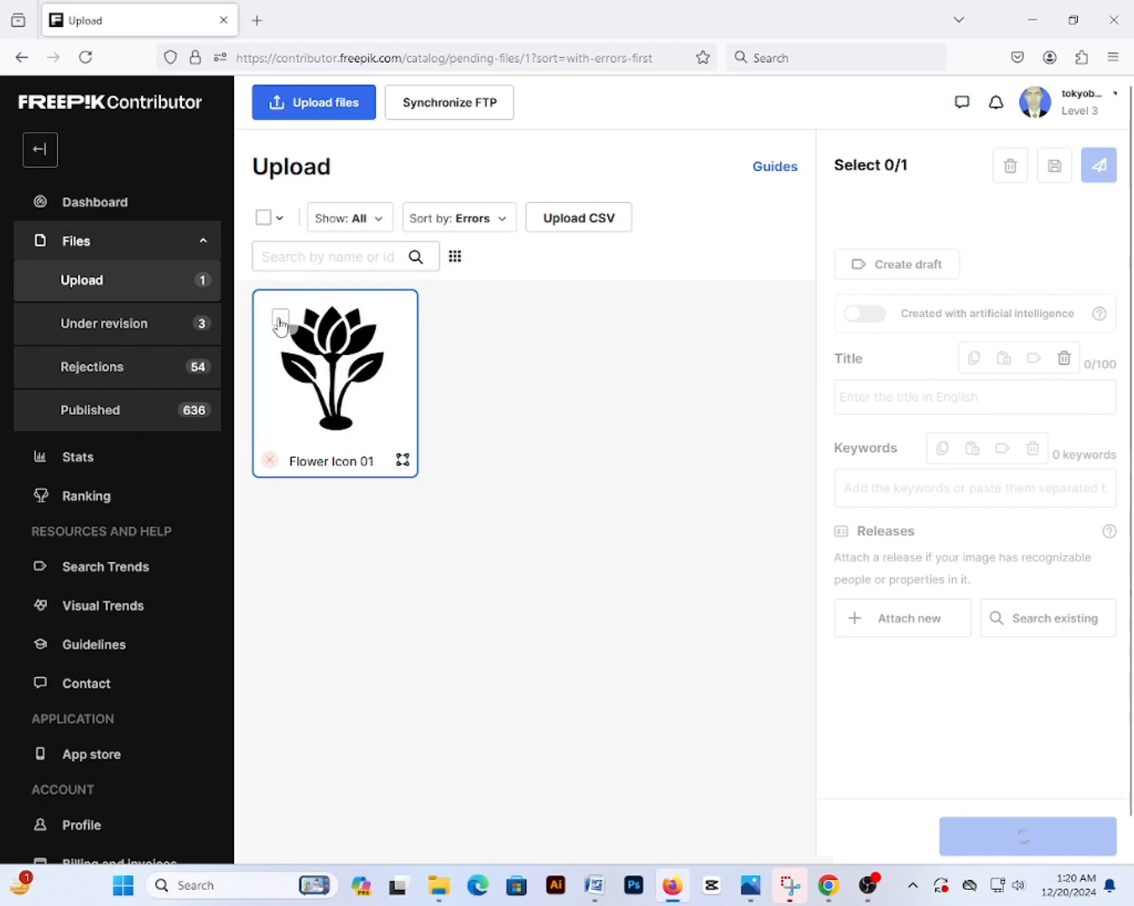
Mark the Flower Icon 01 upload as created with artificial intelligence using Dall-e 3, with the prompt "Silhouette vector Flower logo icon".
click(281, 321)
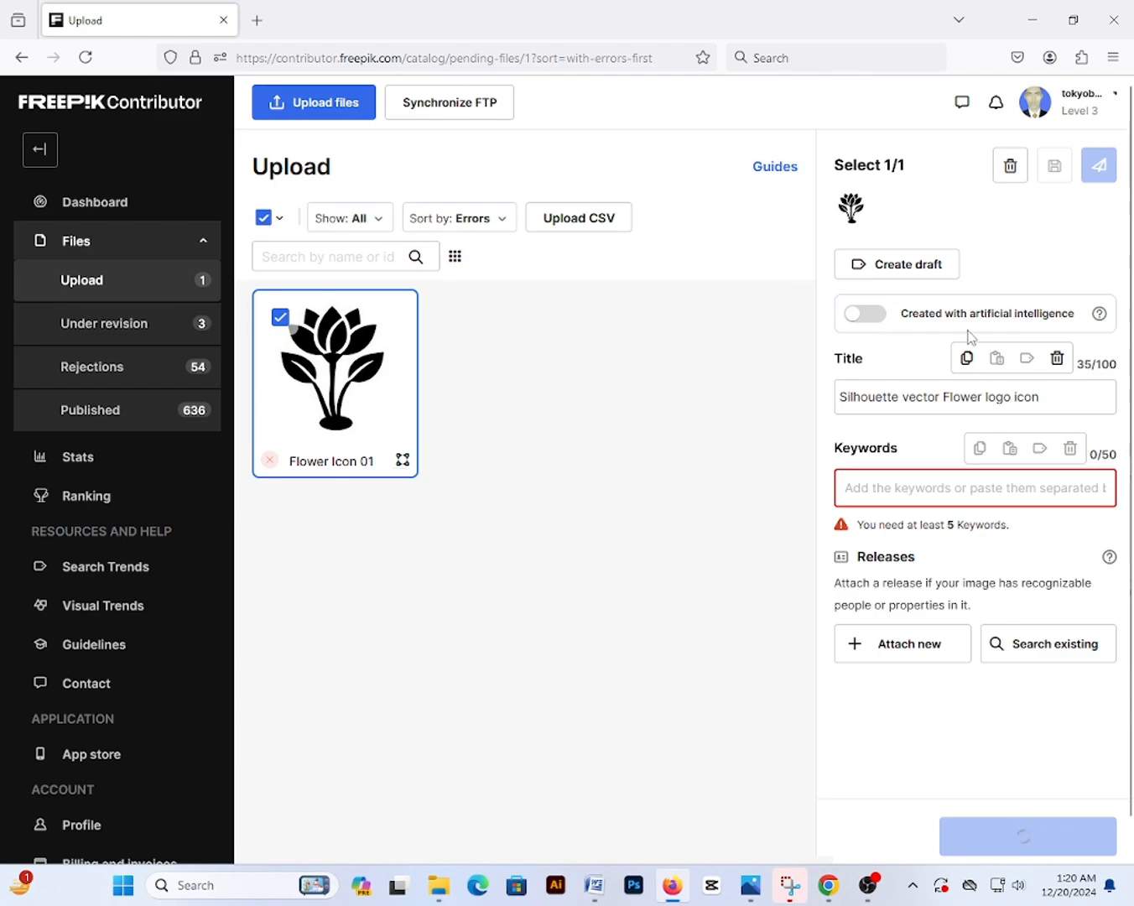
click(869, 319)
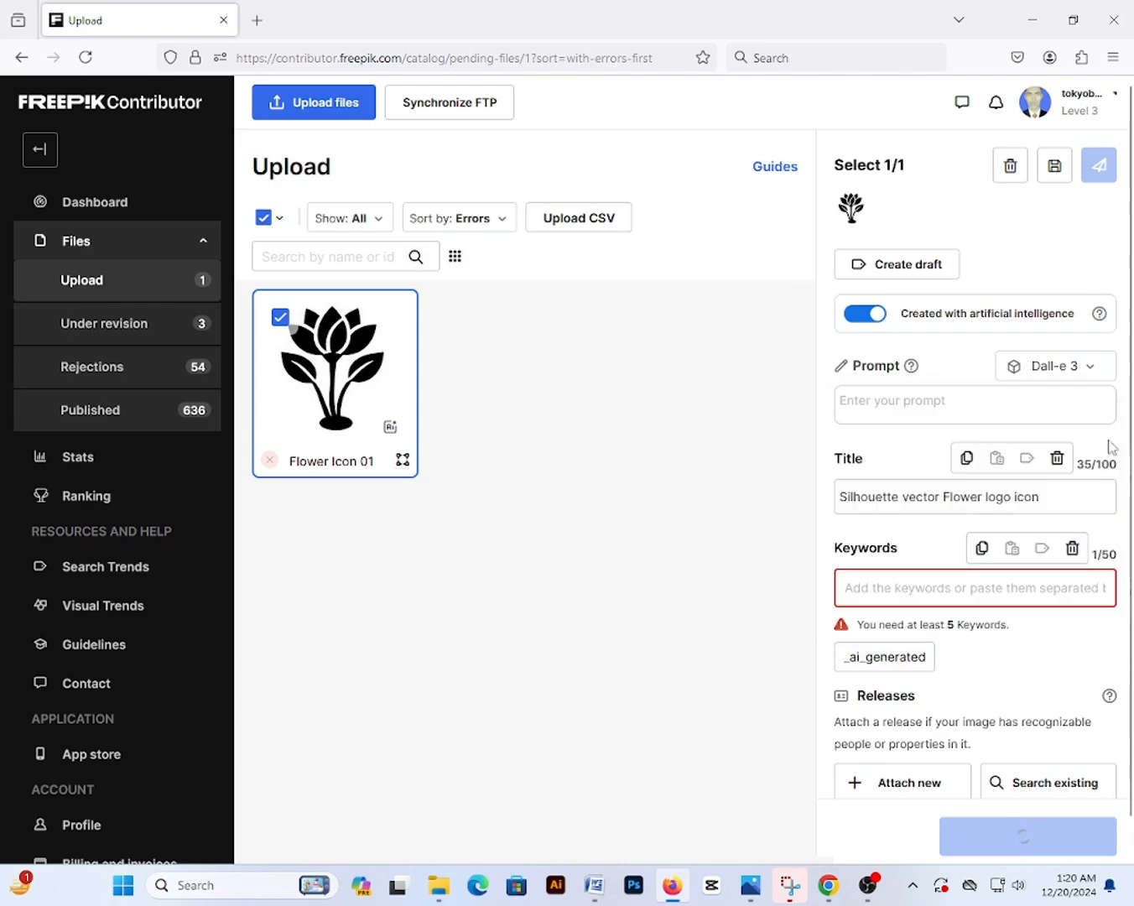
click(1065, 371)
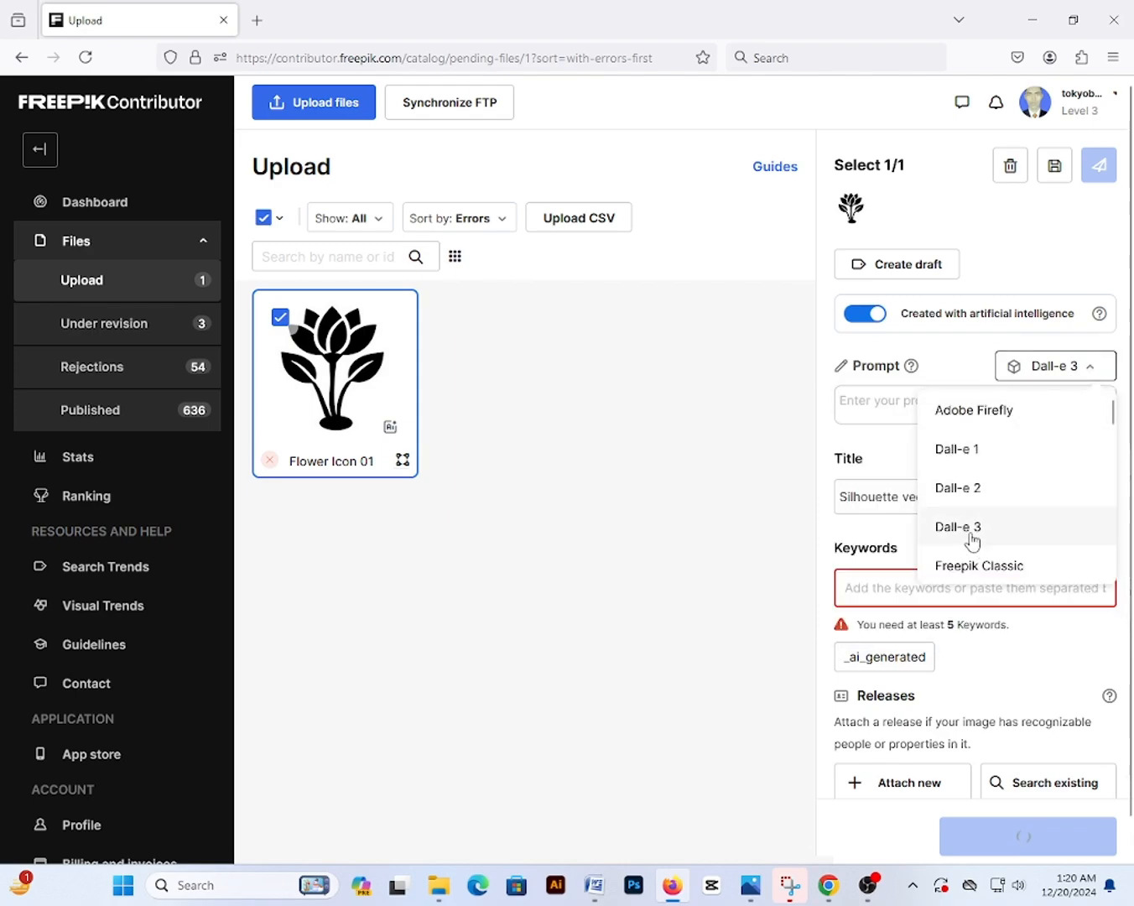
click(965, 532)
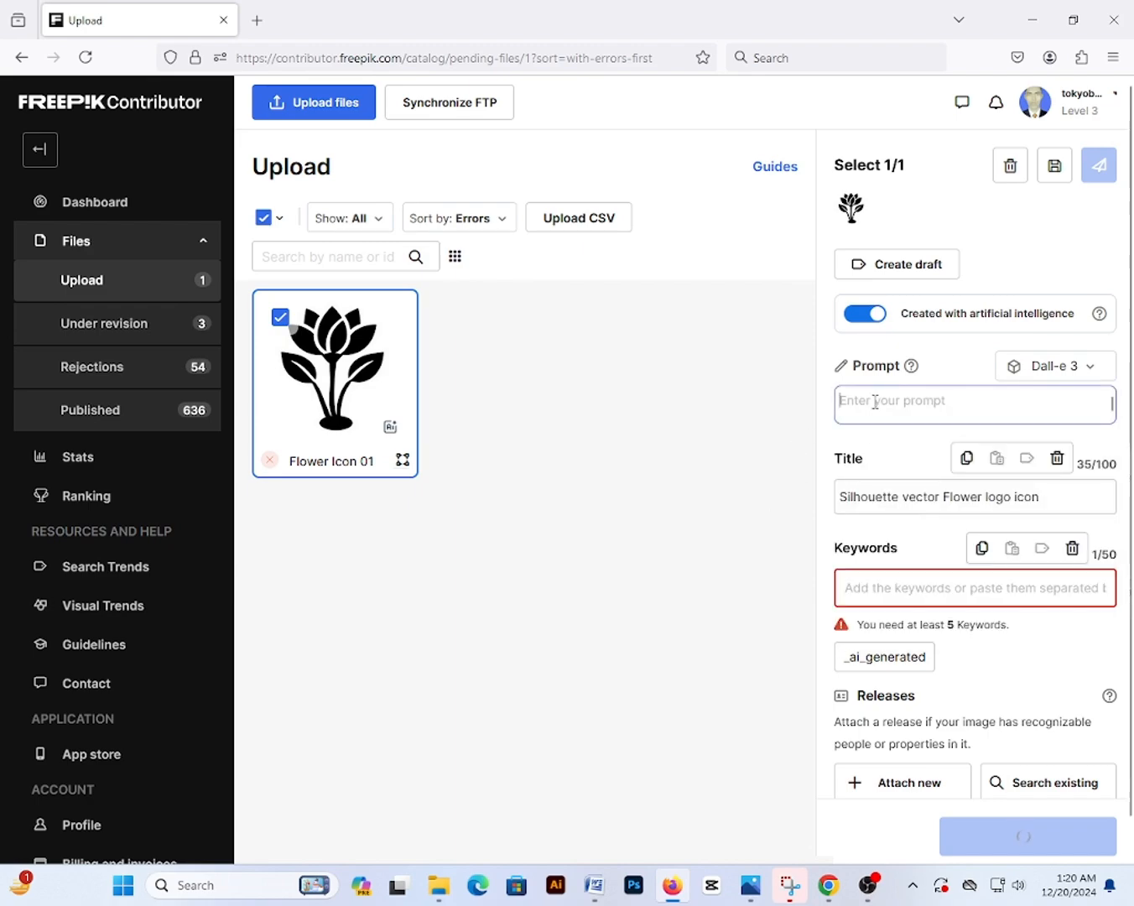
right_click(875, 402)
click(888, 535)
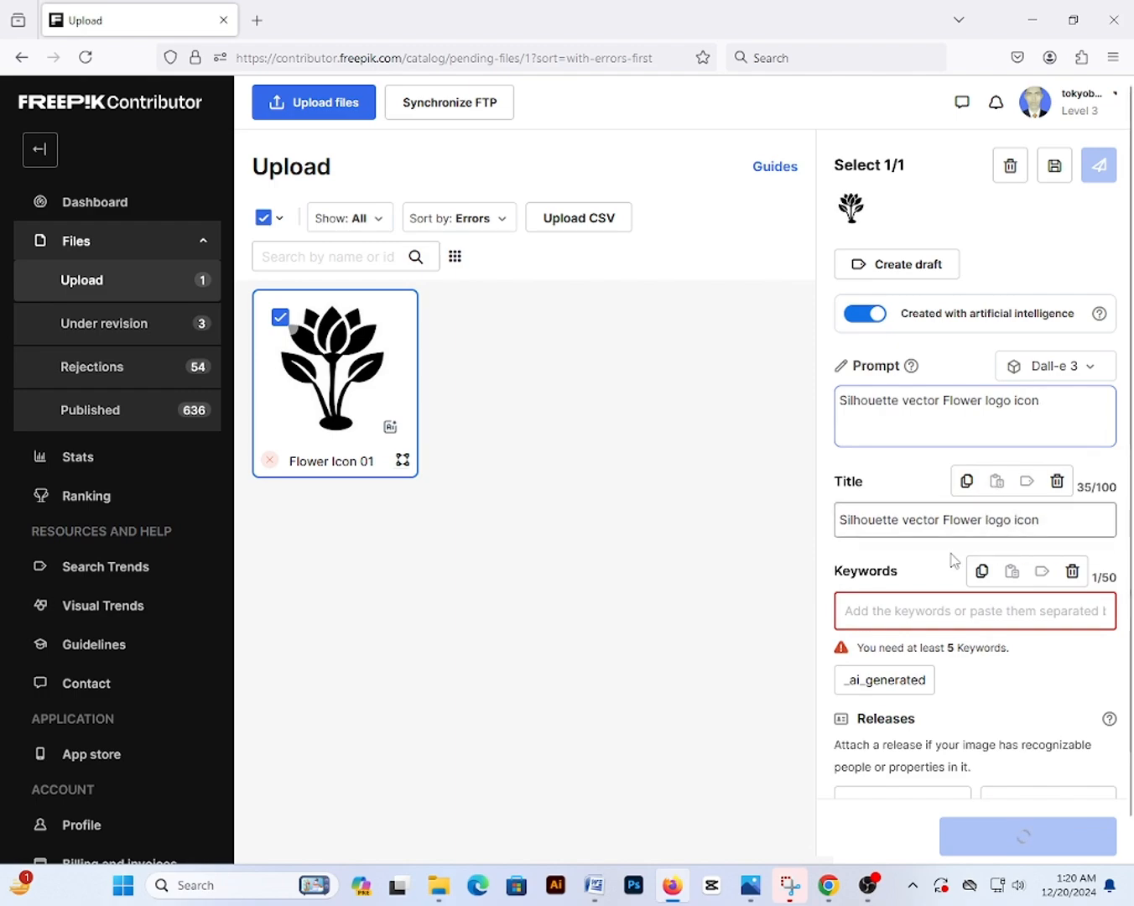
Copy the upload's title and open ImStocker Keyworder in a new browser tab.
drag(1050, 536, 826, 538)
key(ctrl+c)
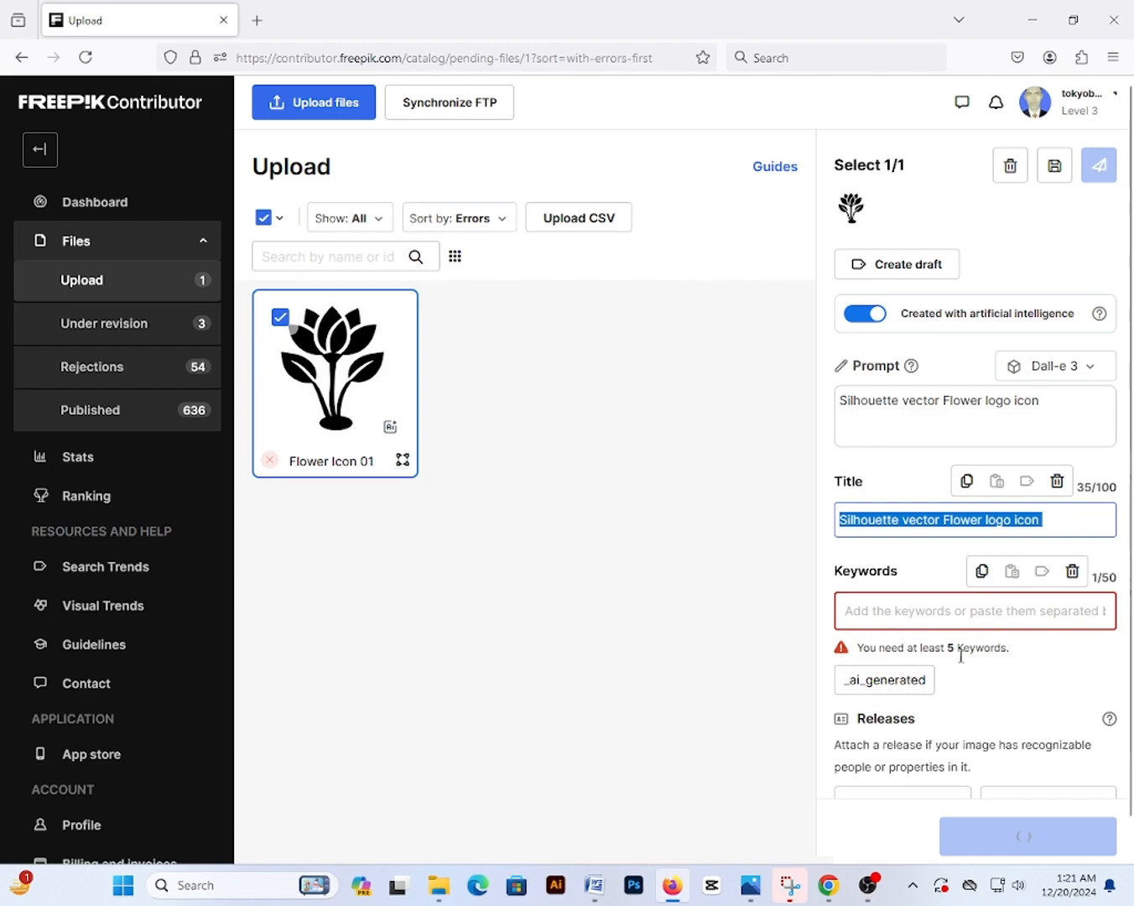
scroll(961, 654, down, 1)
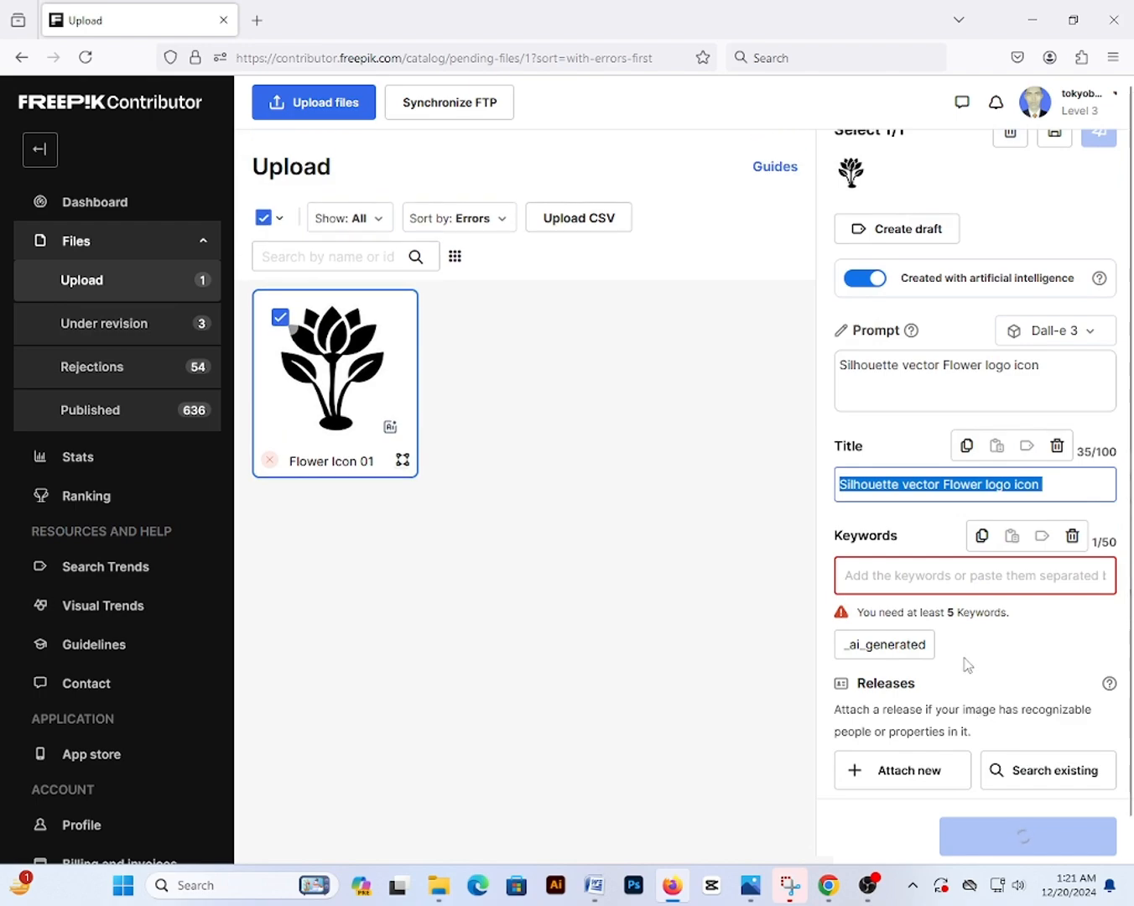
scroll(929, 550, up, 1)
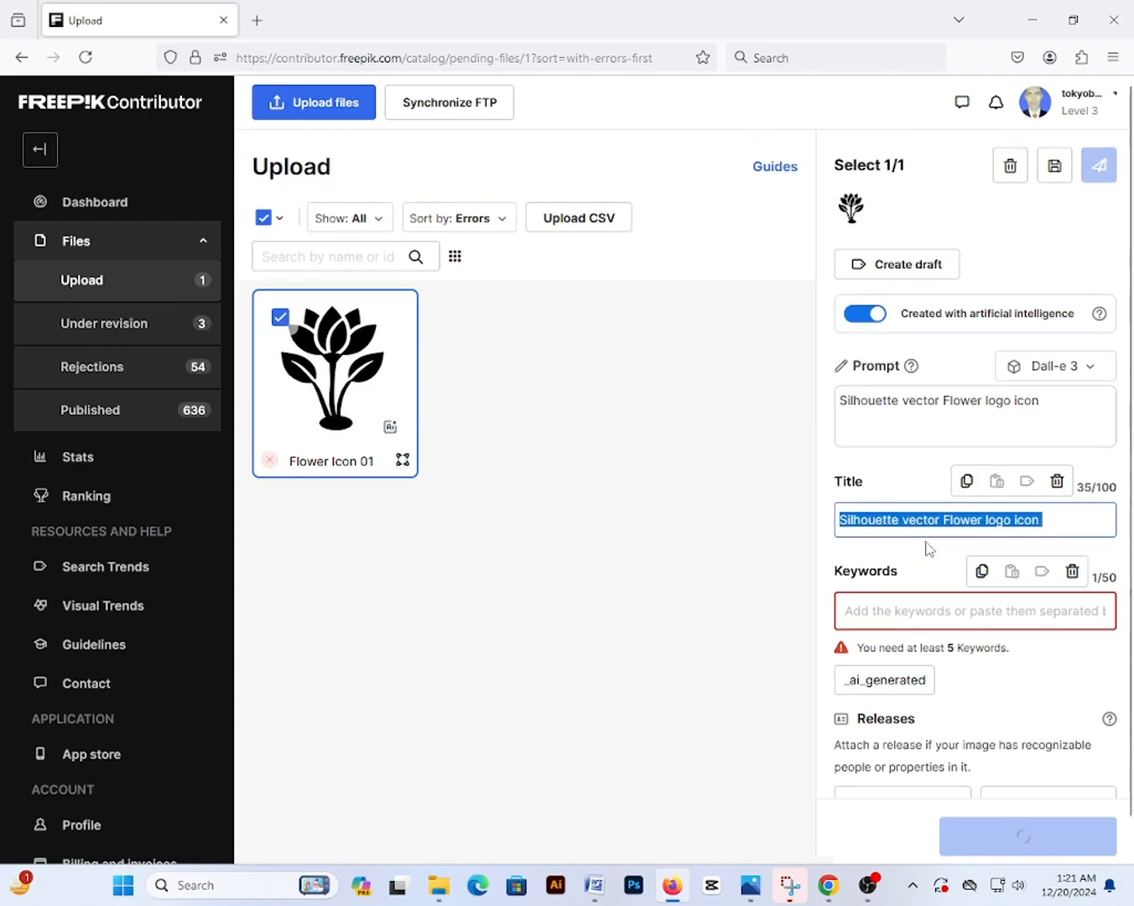
click(260, 22)
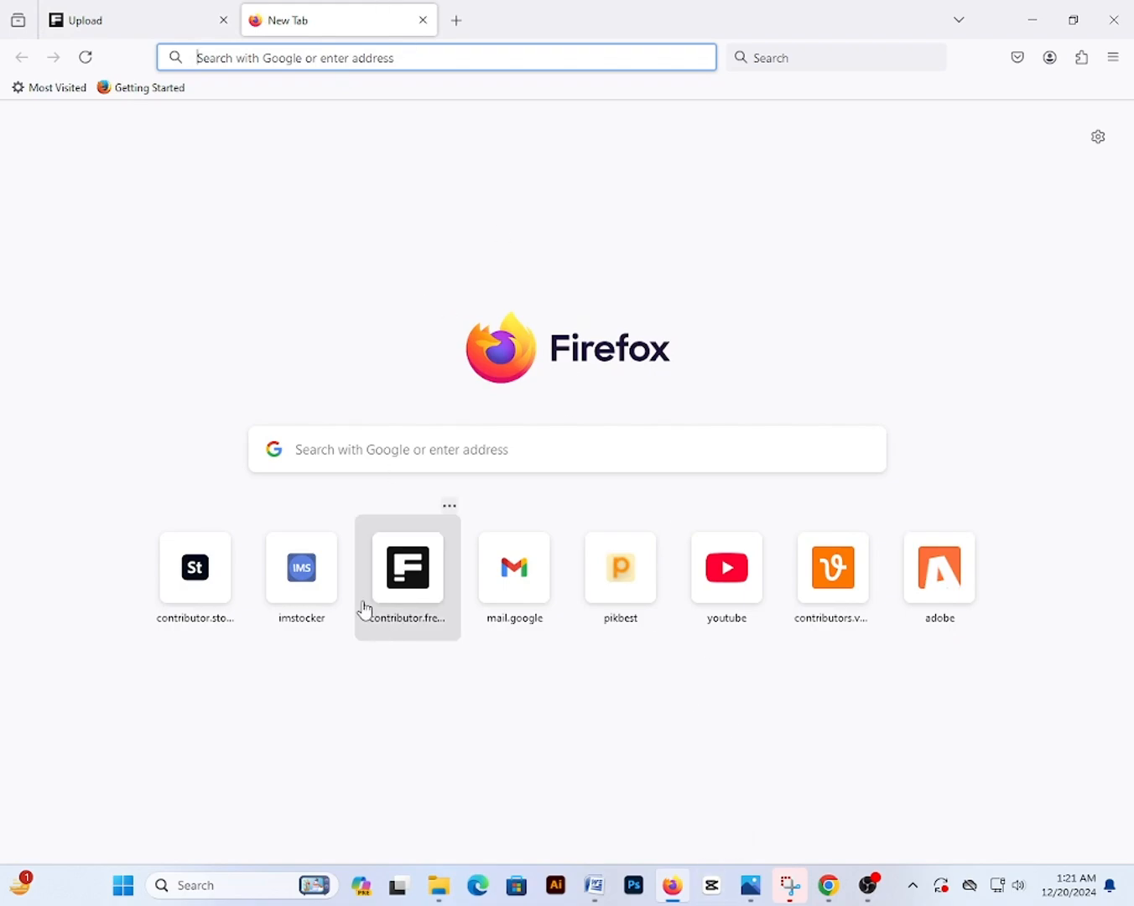
click(318, 583)
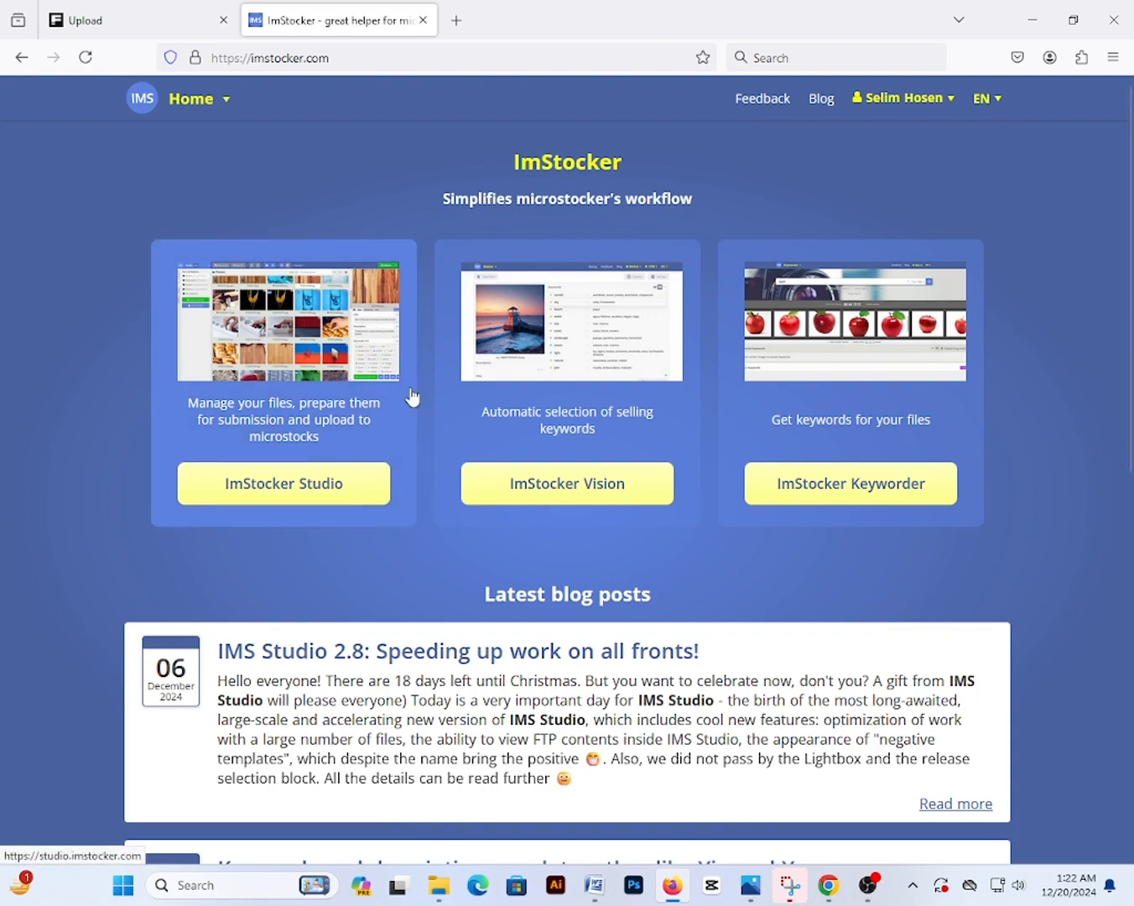
click(886, 494)
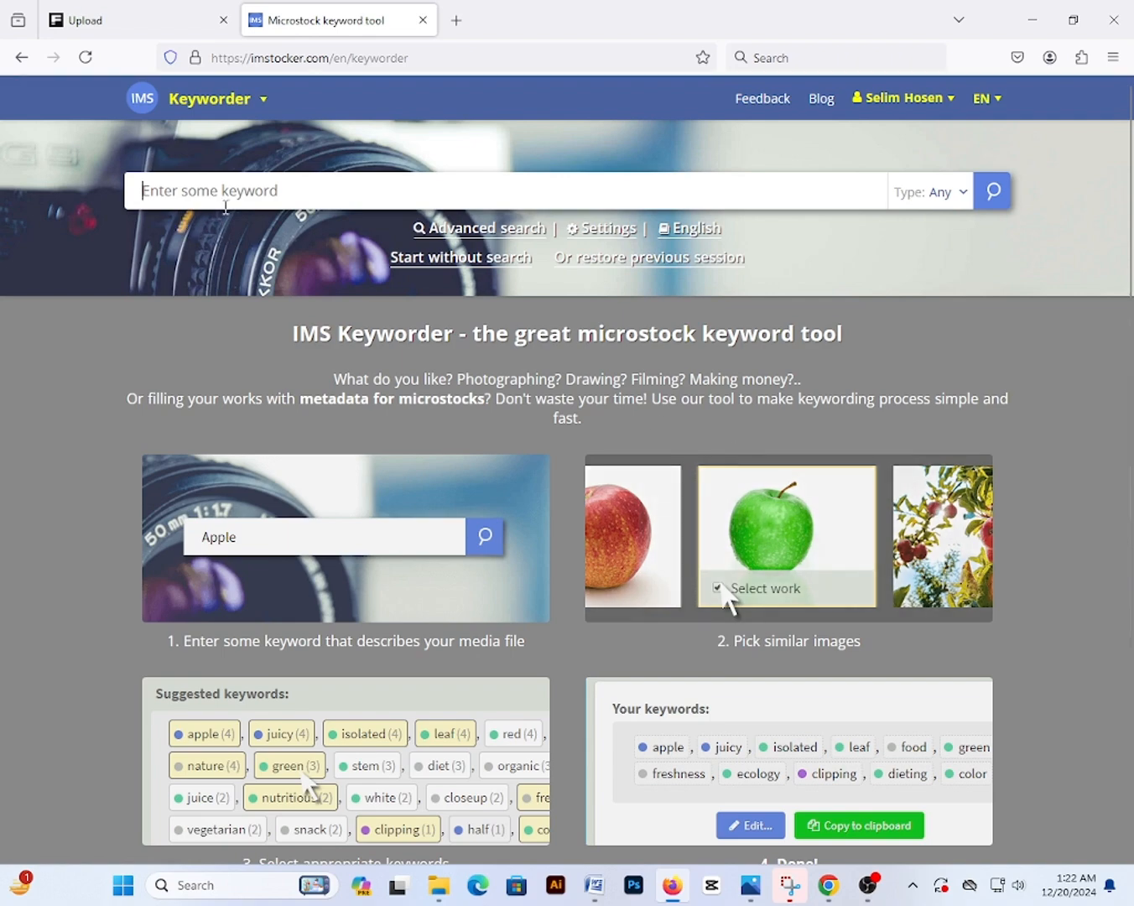
Search the keyword tool for works matching "Silhouette vector Flower logo icon".
right_click(285, 190)
click(324, 319)
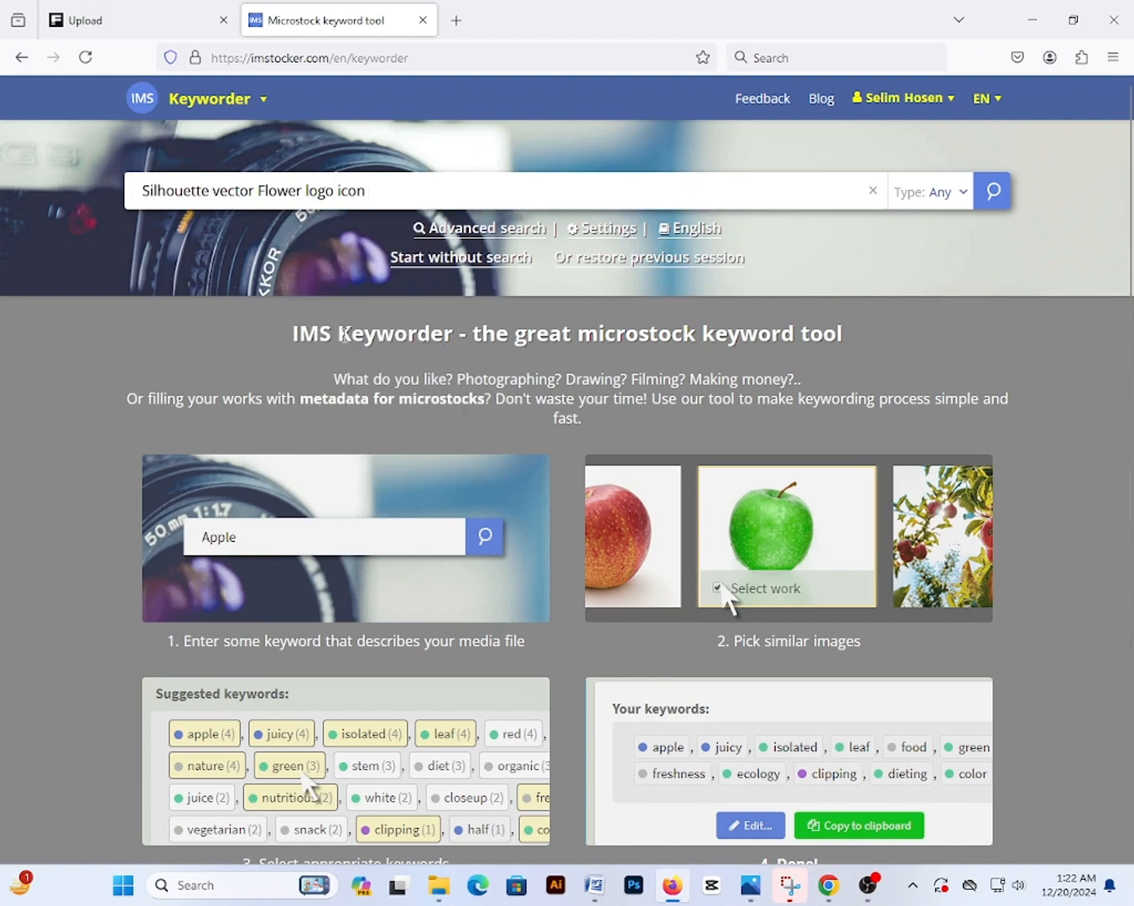
click(994, 193)
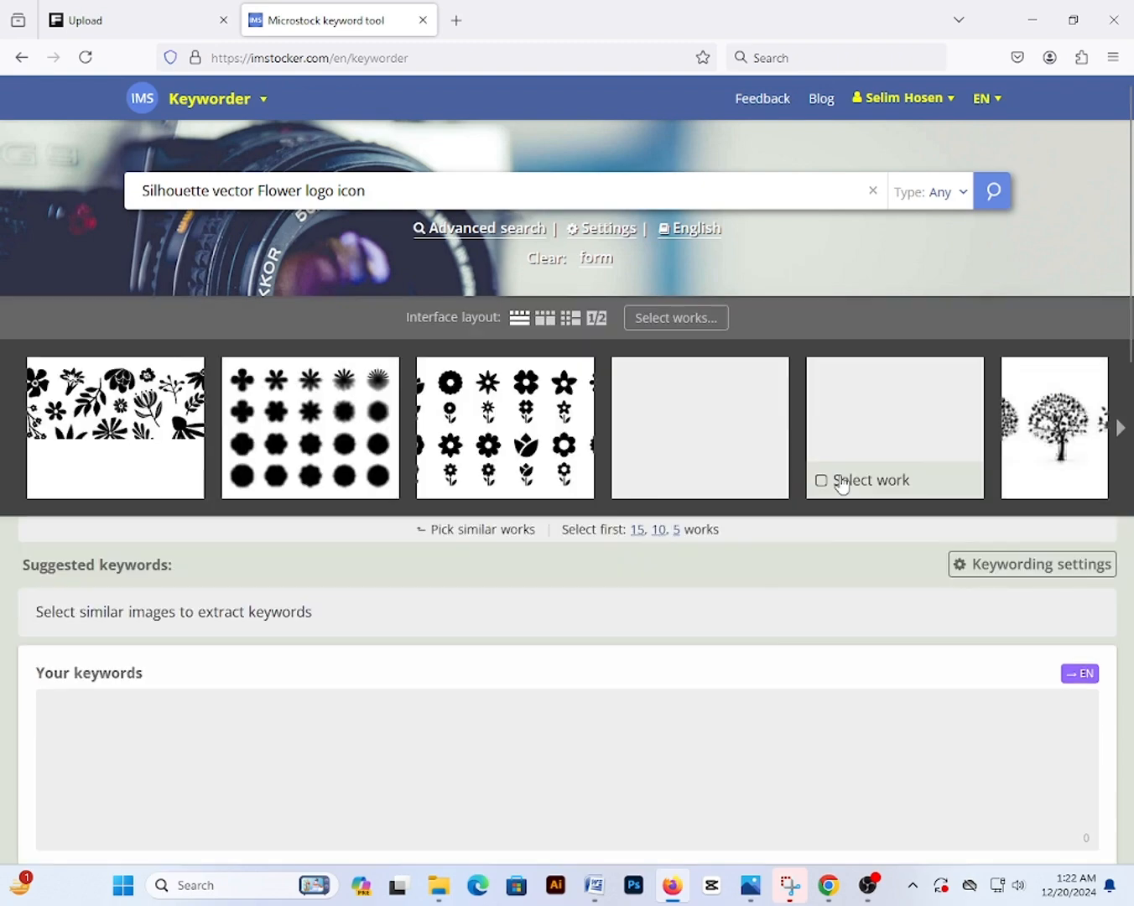
Collect keywords from similar works in the results and add them to the Flower Icon 01 upload on Freepik.
mouse_move(841, 485)
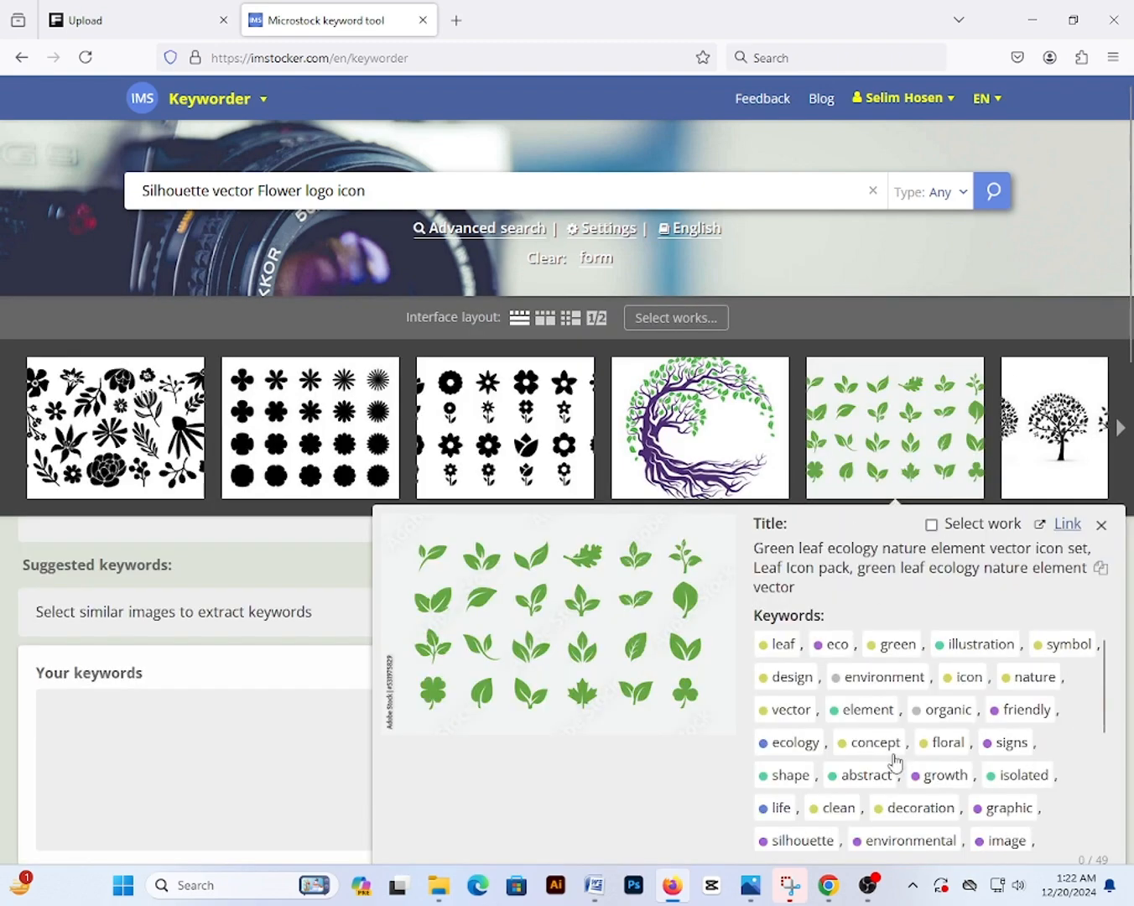
mouse_move(895, 760)
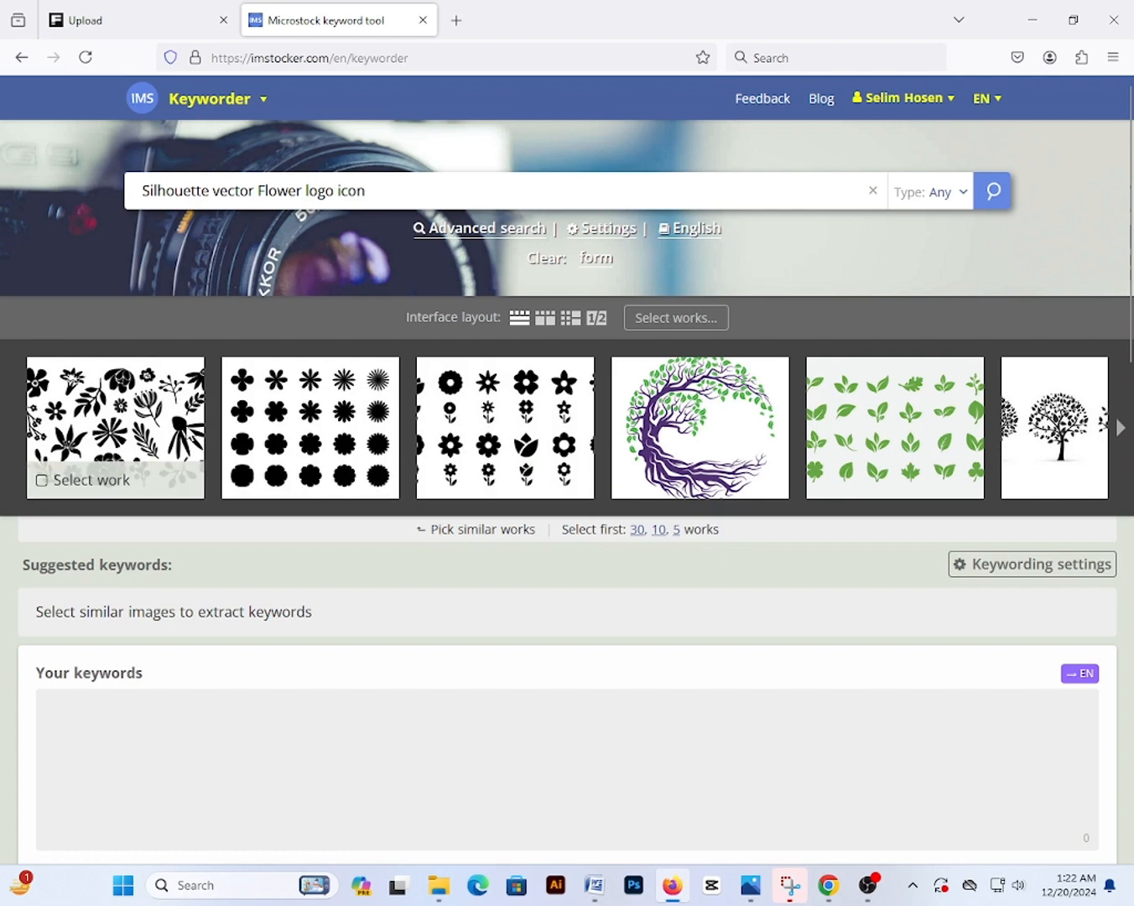
mouse_move(118, 469)
key(ctrl+shift+Tab)
scroll(916, 570, down, 5)
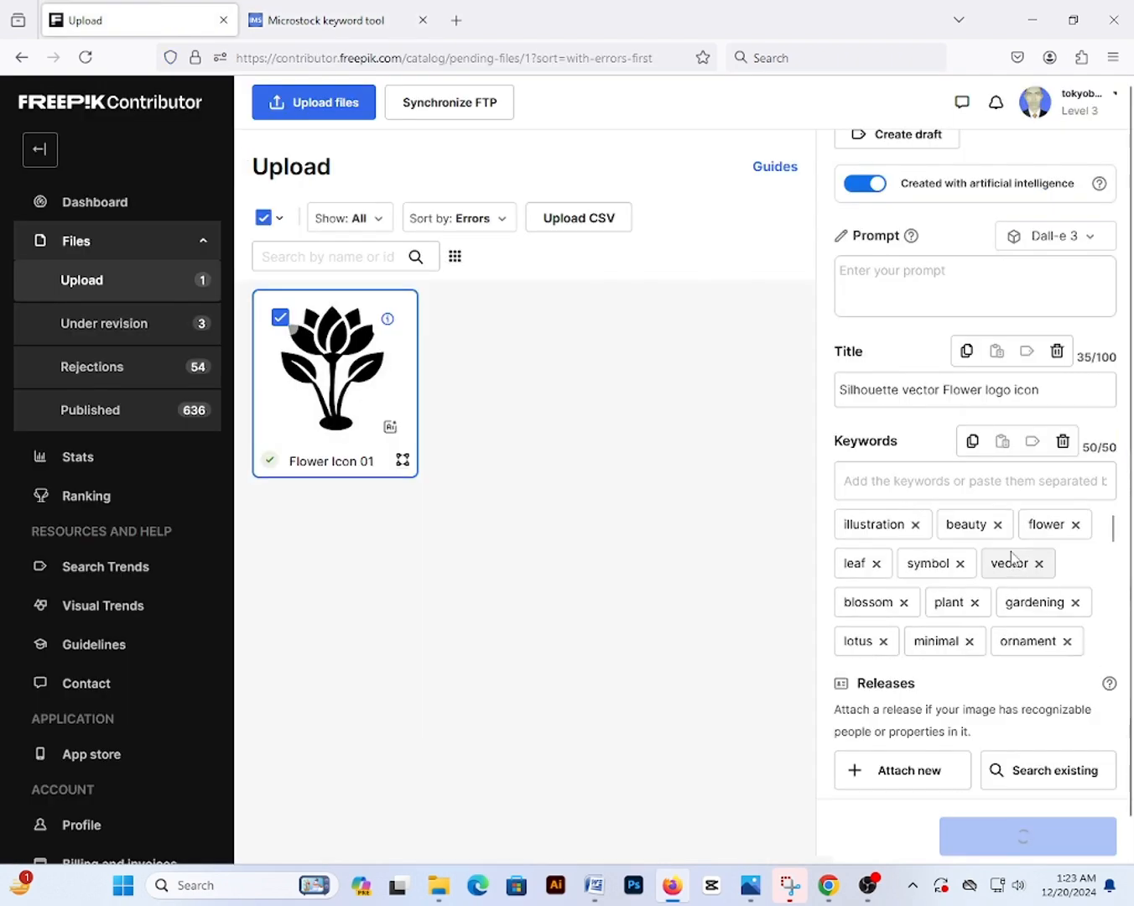
Check the keyword list of the Flower Icon 01 upload and save its metadata.
scroll(1004, 569, down, 1)
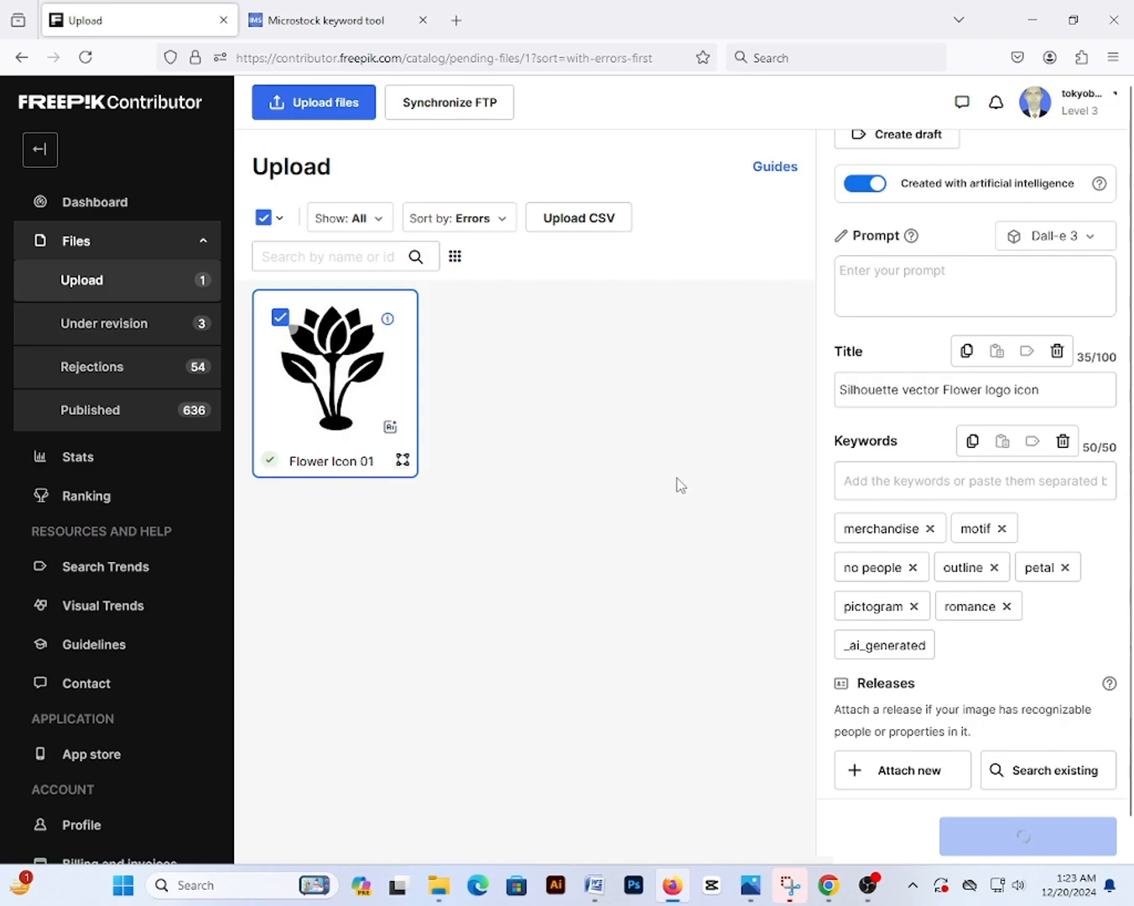
scroll(956, 512, up, 5)
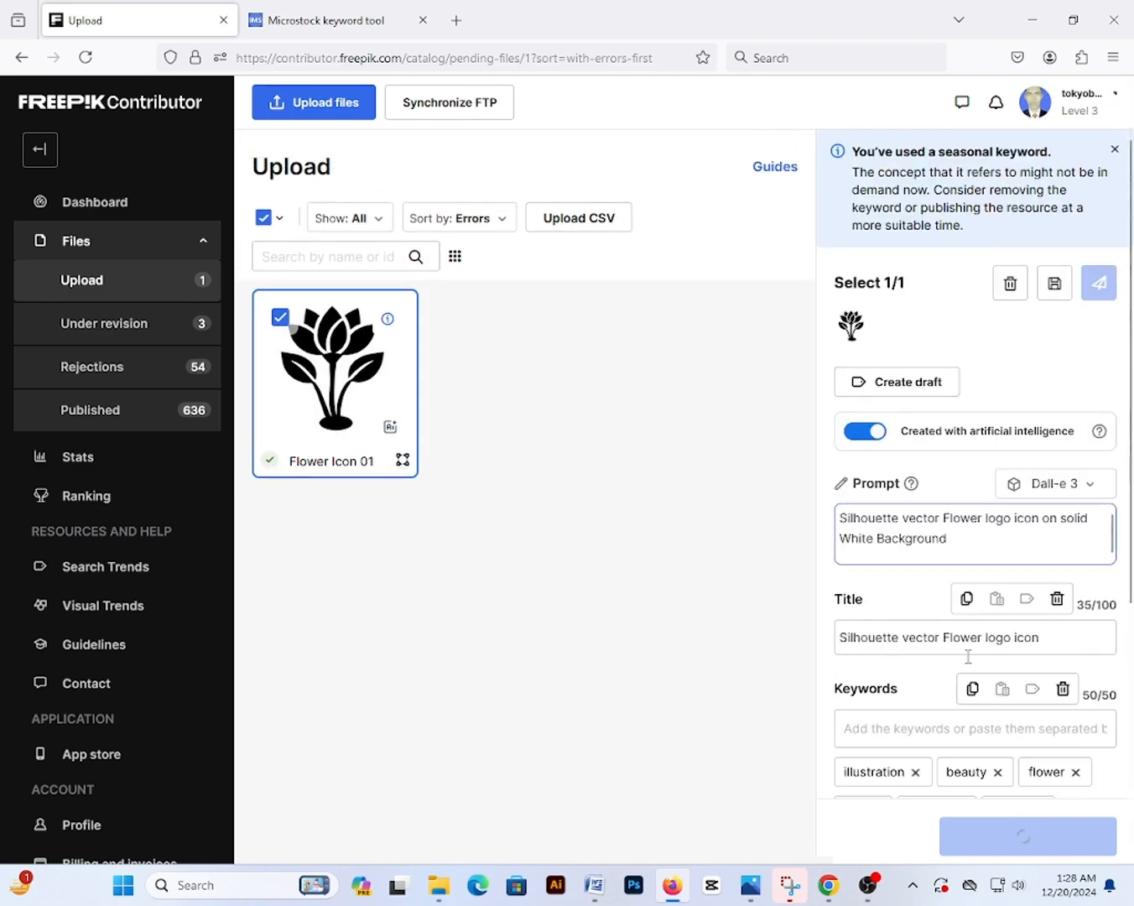
click(1055, 284)
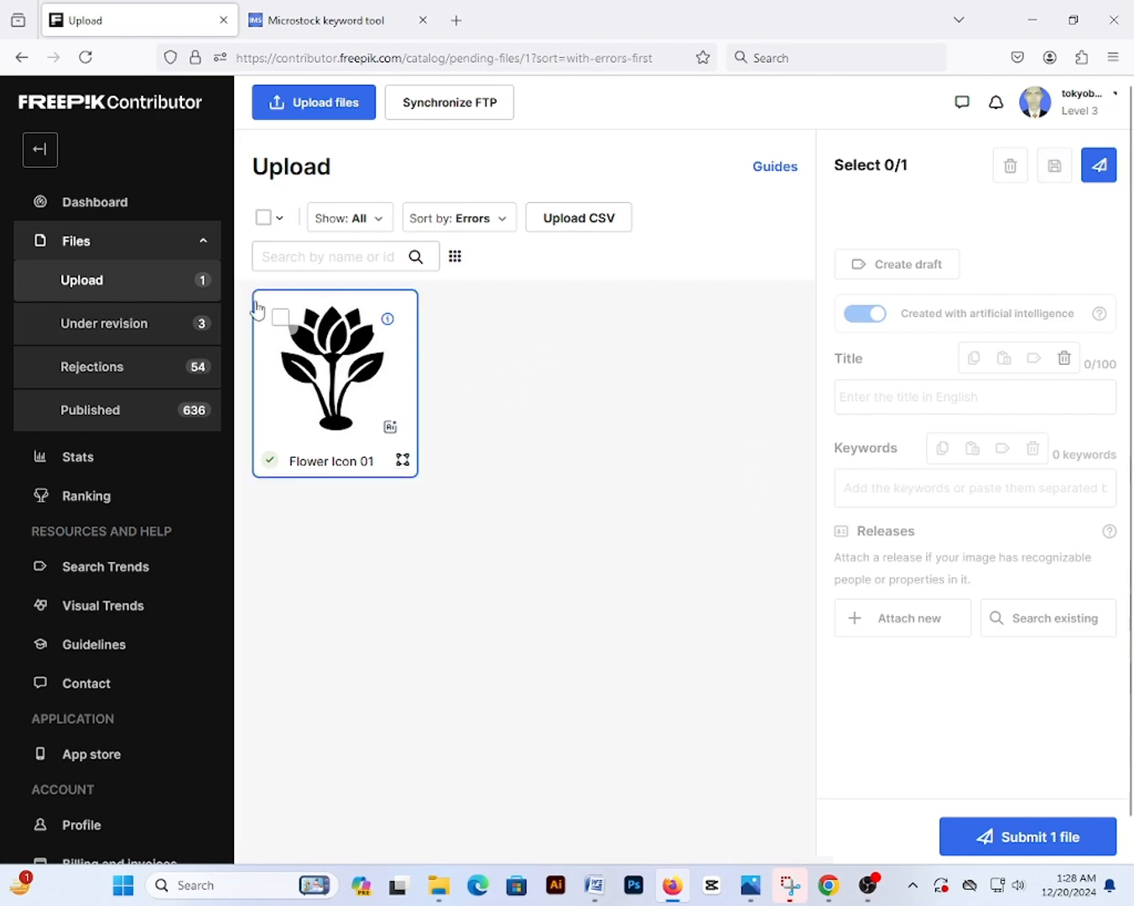
Reselect the Flower Icon 01 upload and paste the prompt "Silhouette vector Flower logo icon on solid White Background".
click(279, 320)
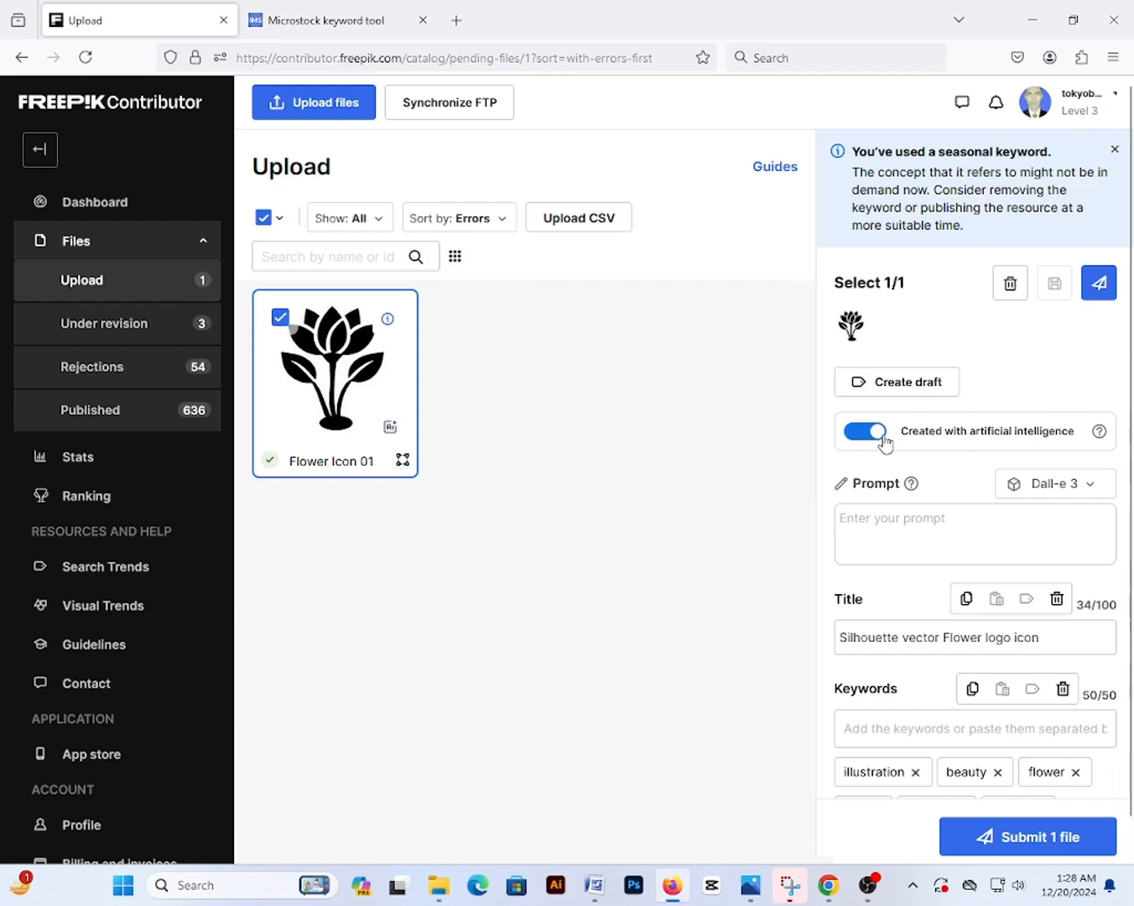
right_click(918, 528)
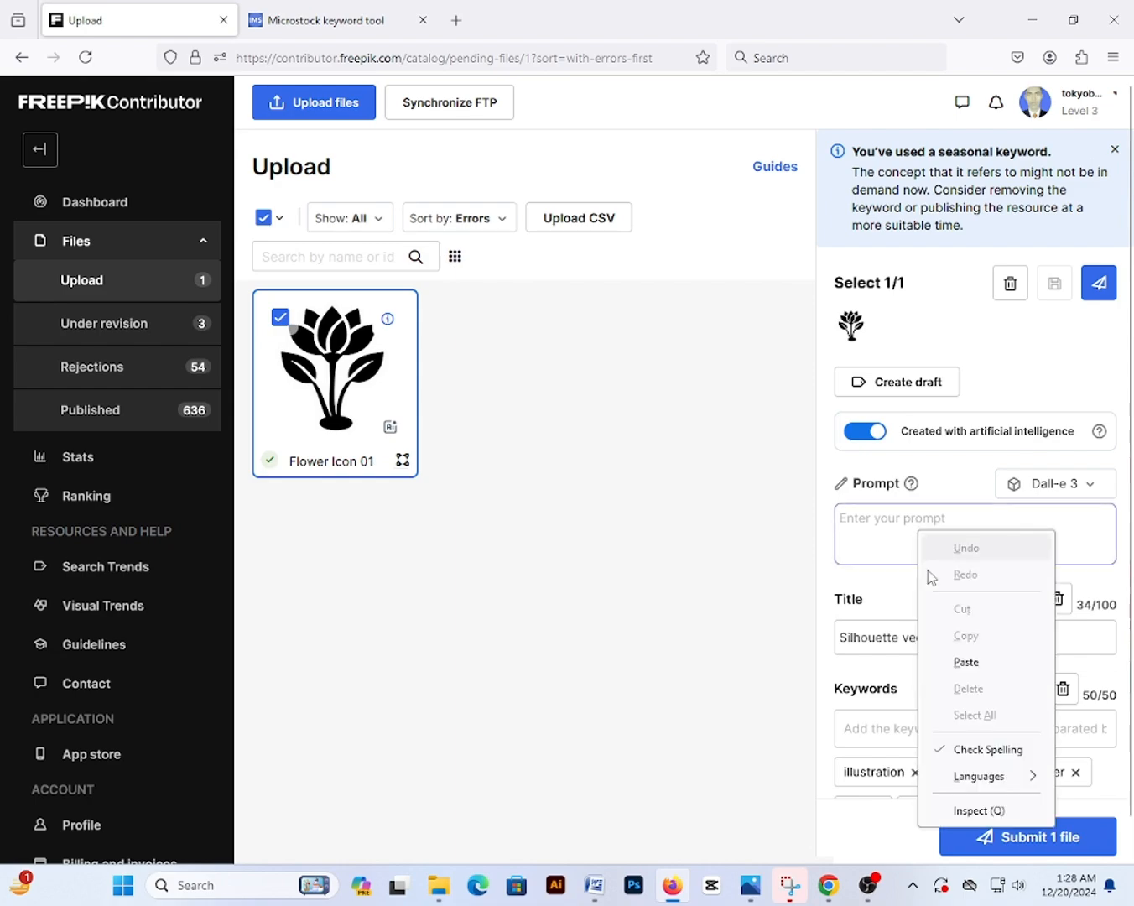
click(953, 667)
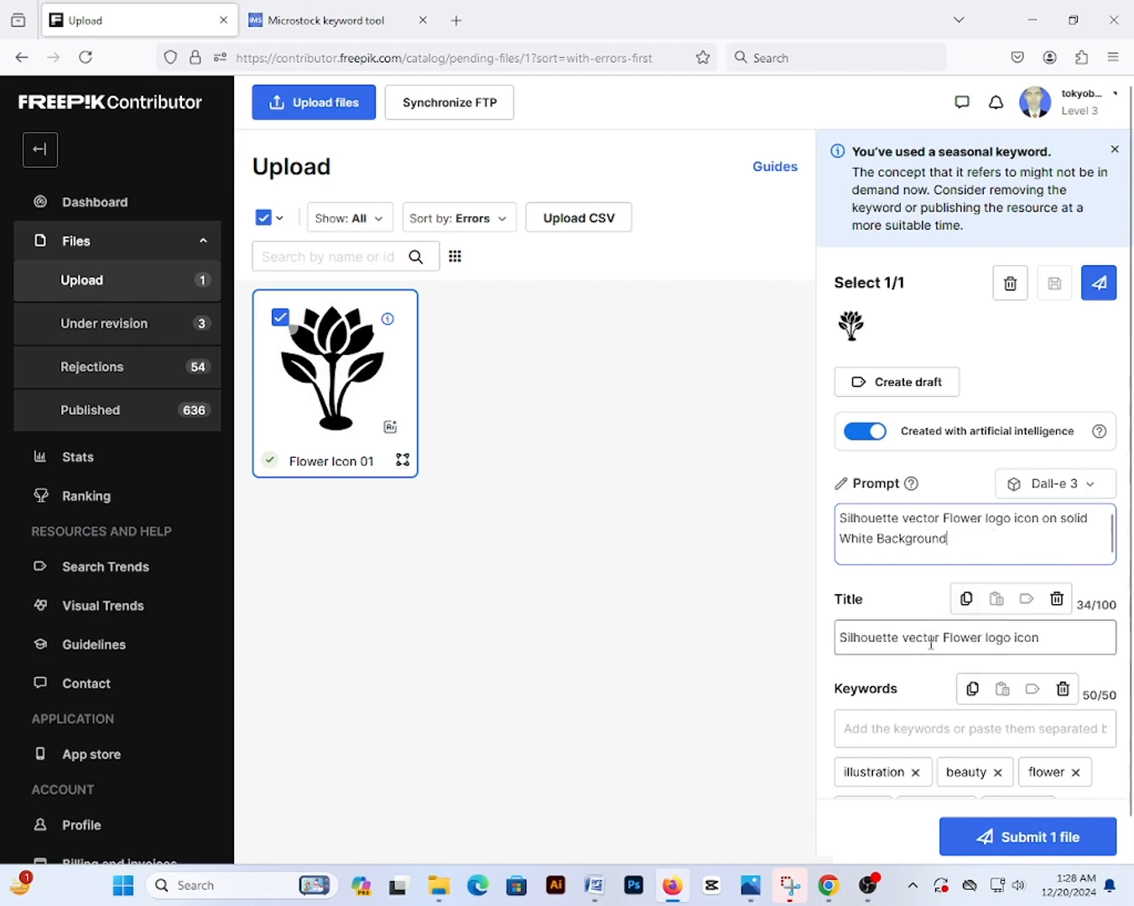
Look through the remaining keywords and submit the Flower Icon 01 file for revision.
scroll(939, 729, down, 3)
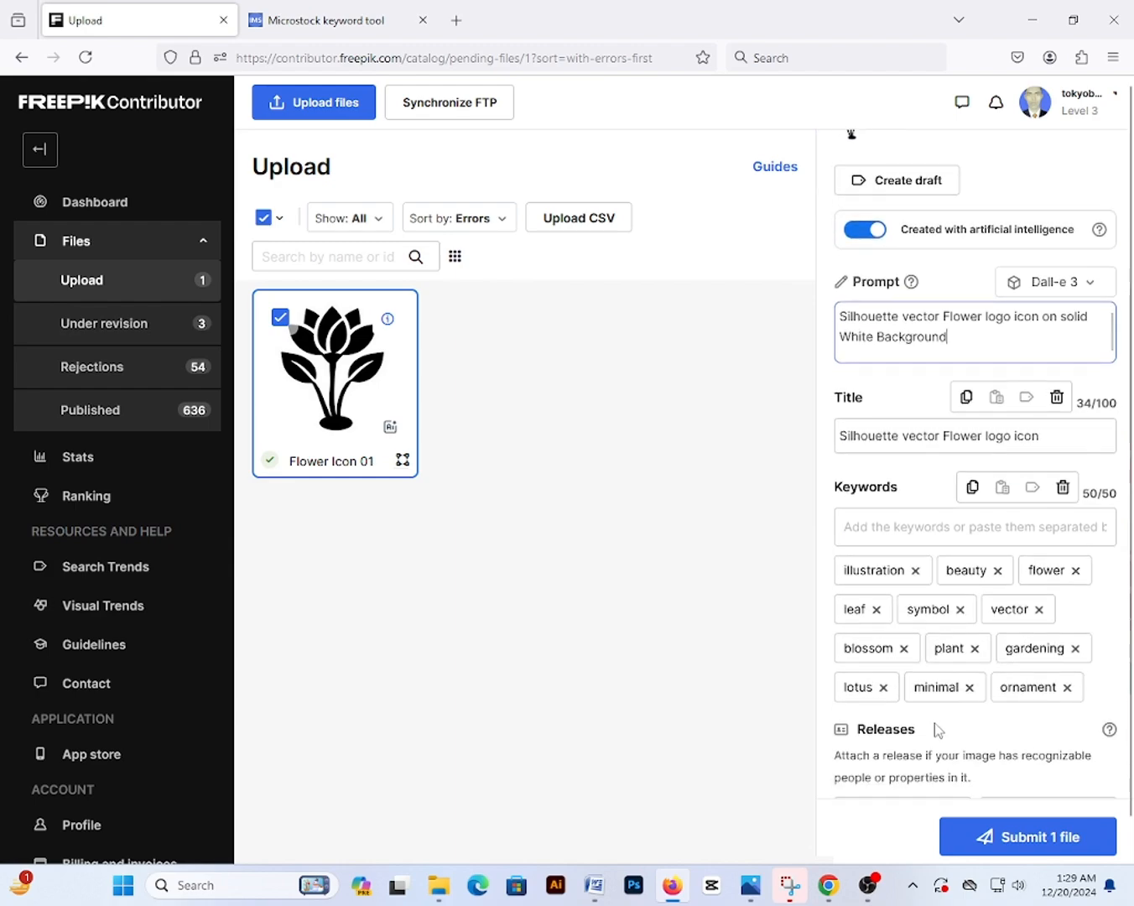
scroll(936, 597, down, 10)
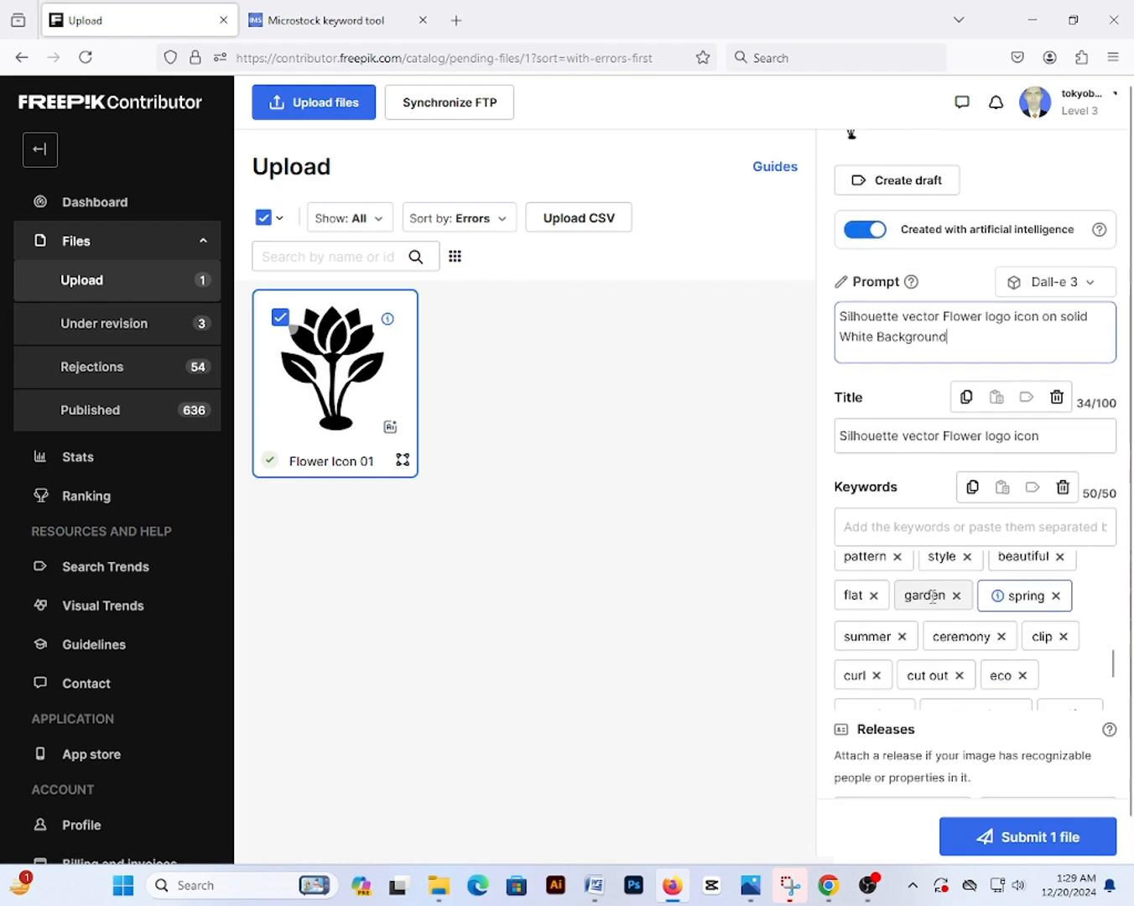
click(1040, 852)
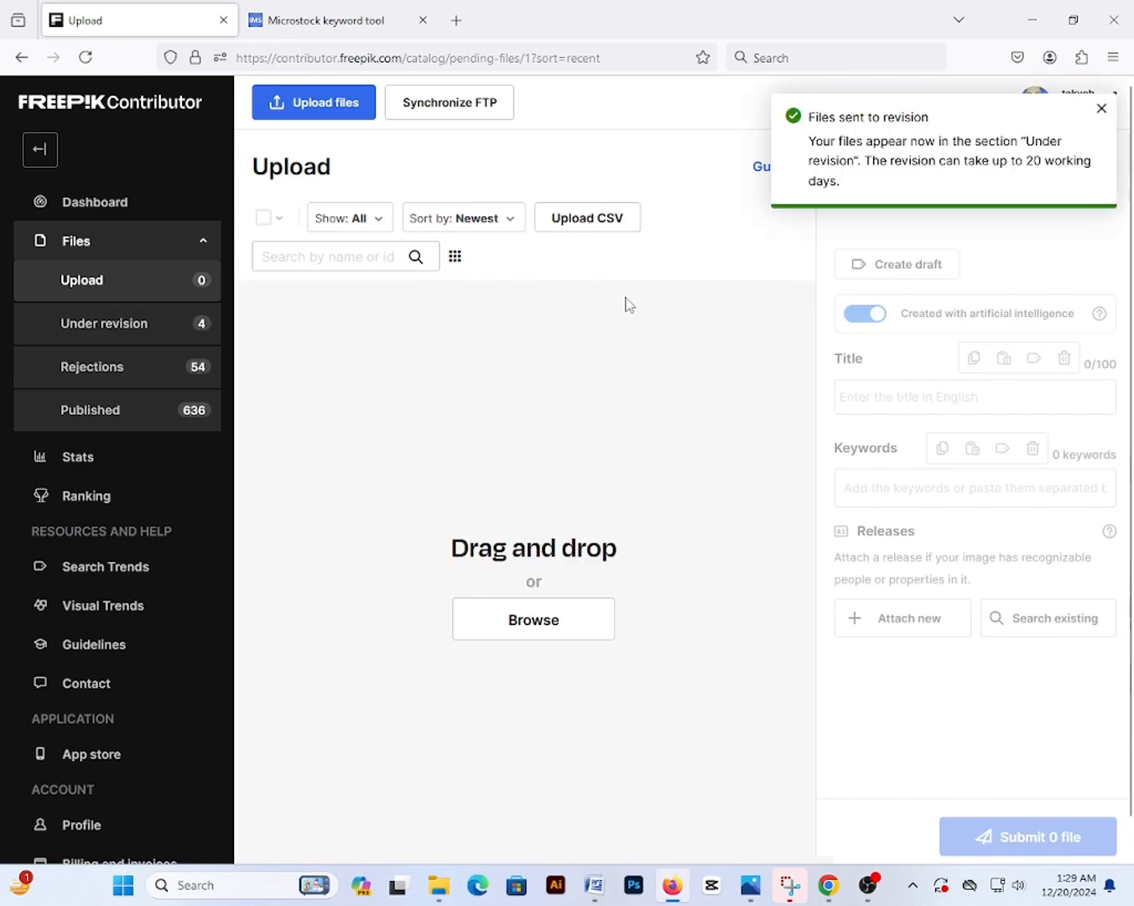
Check the files under revision for Flower Icon 01 and browse the published files.
click(118, 328)
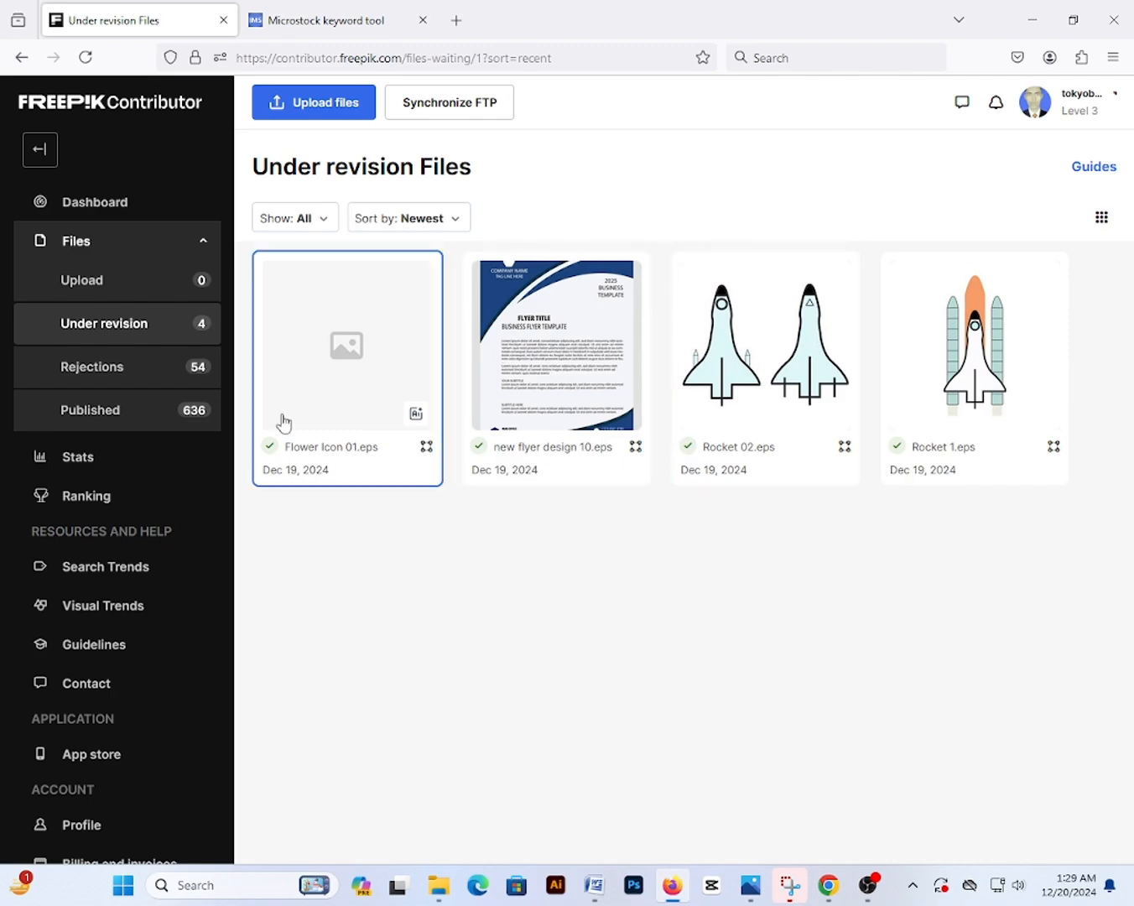
click(193, 418)
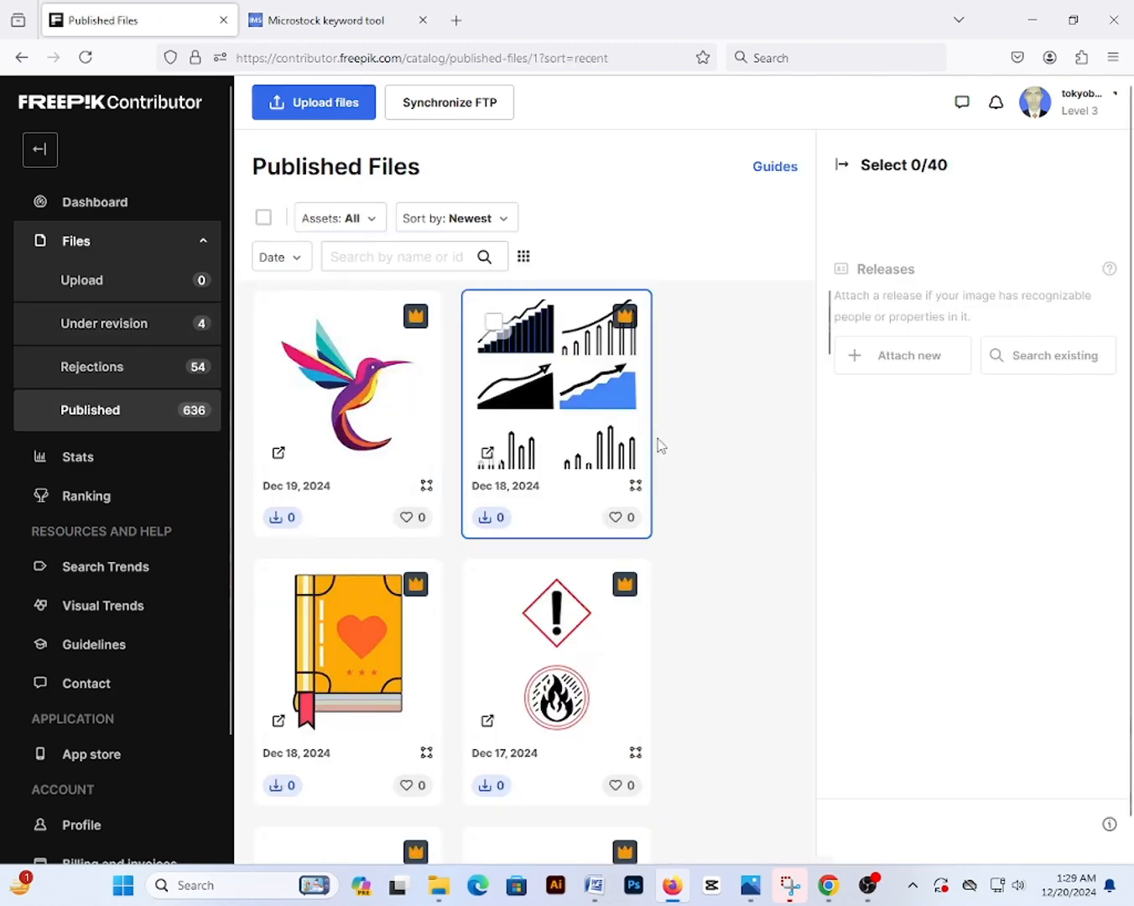
scroll(684, 595, down, 6)
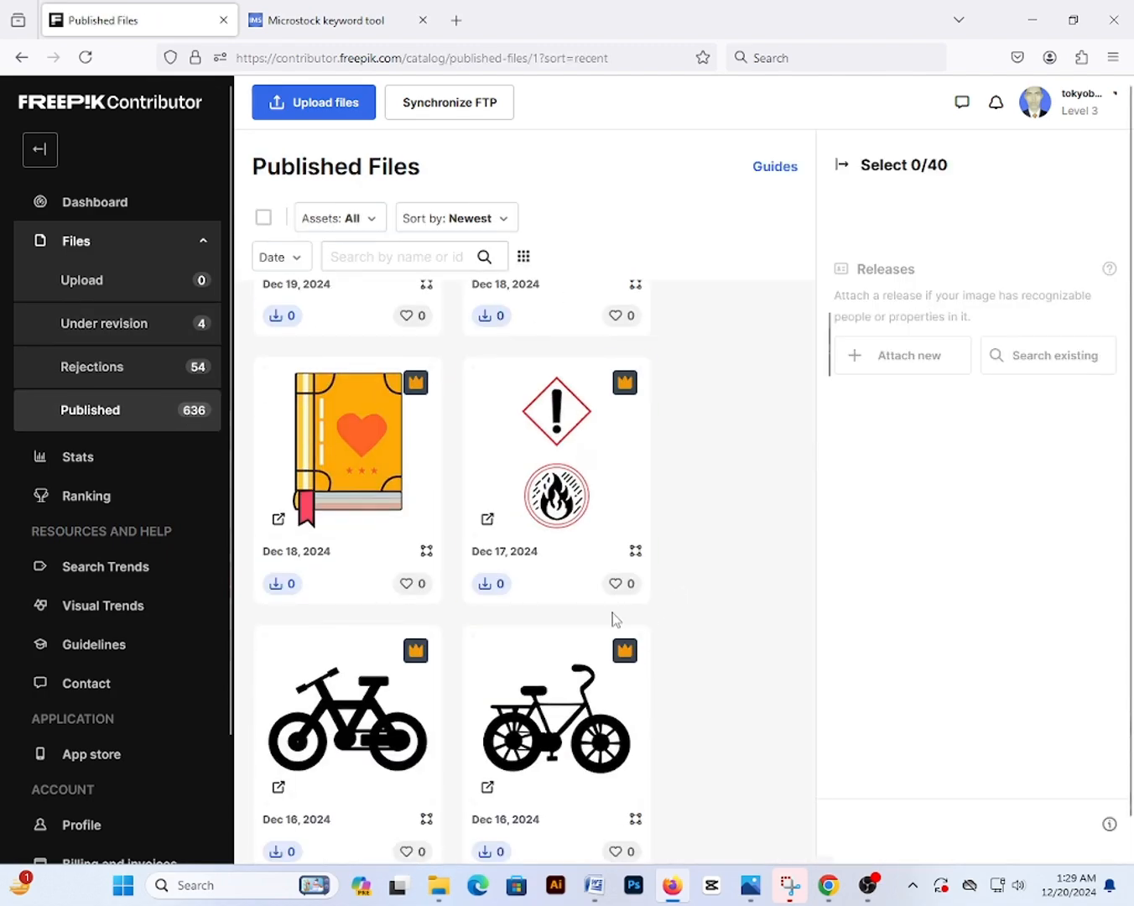
scroll(572, 627, up, 6)
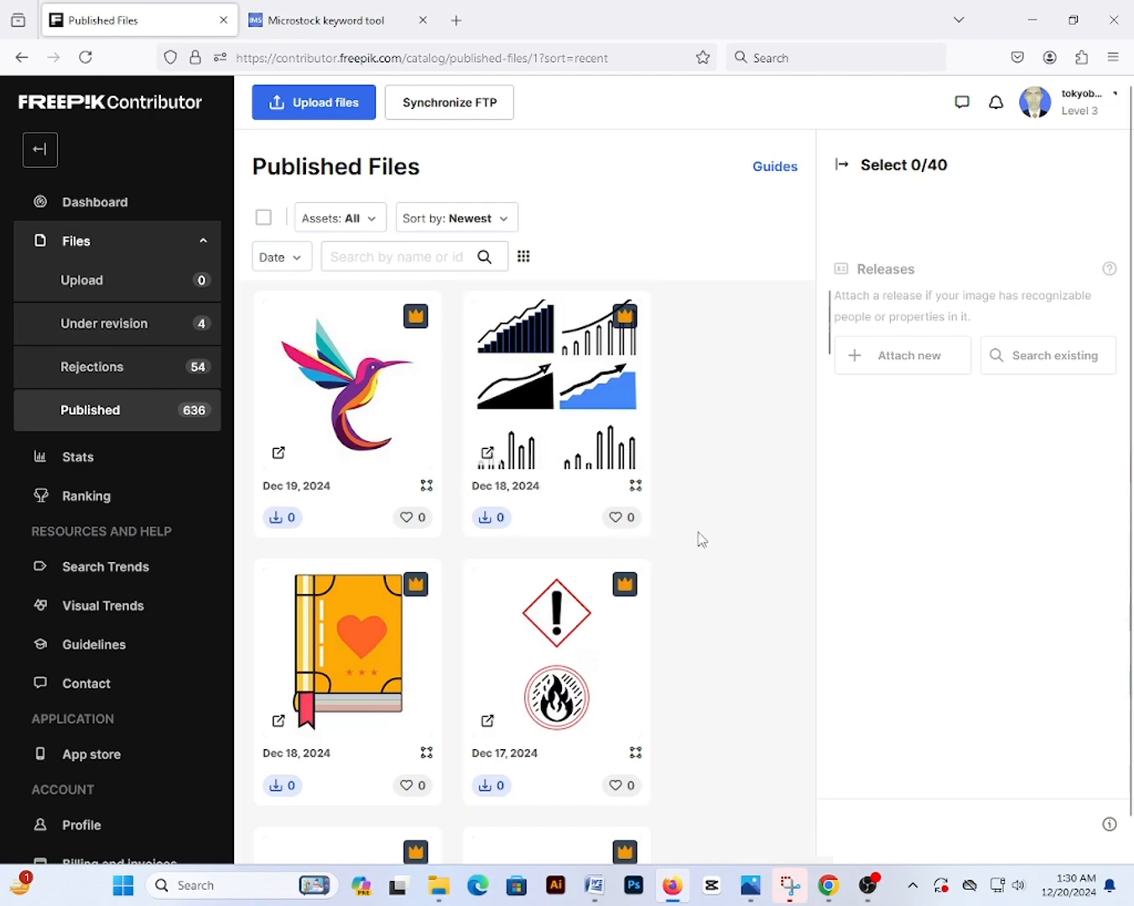
click(868, 886)
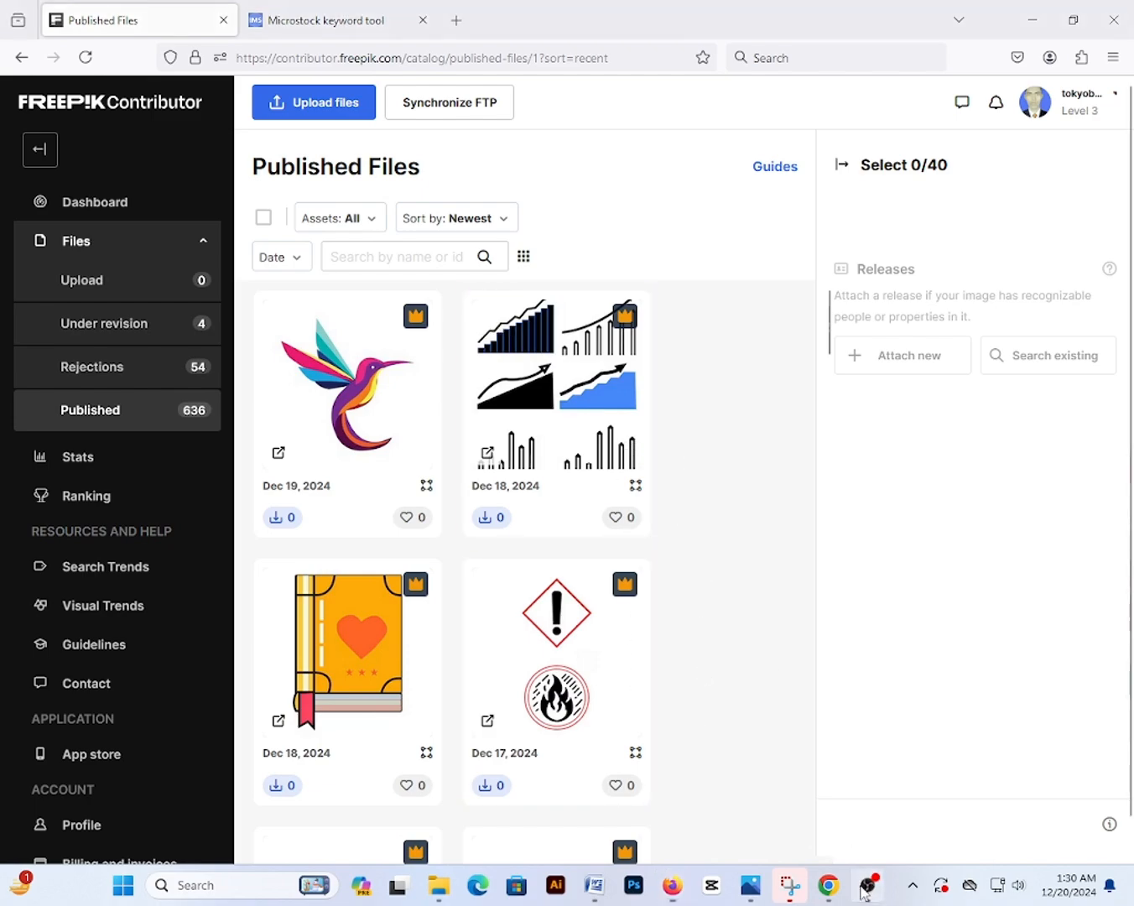